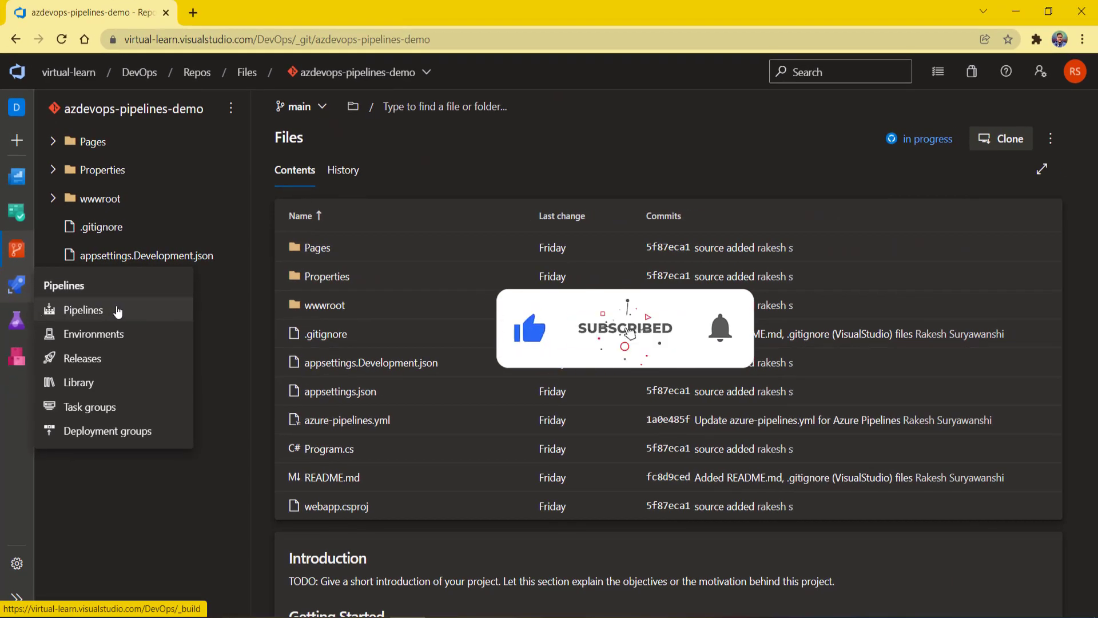
- Start creating a new pipeline in the DevOps project, using the classic editor instead of YAML
left_click(125, 312)
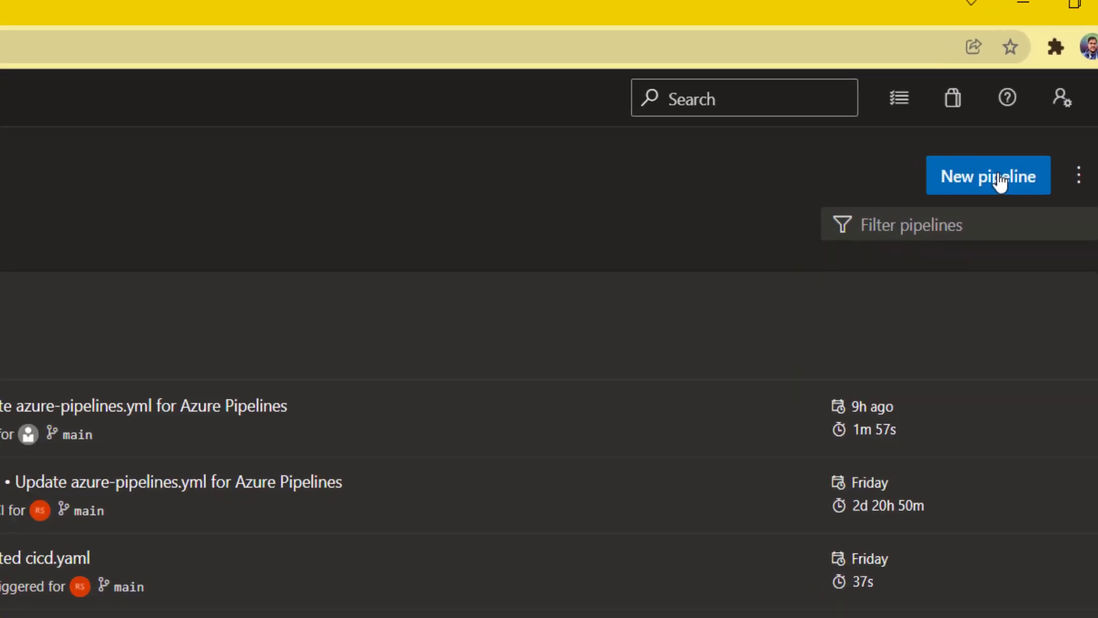
left_click(1000, 182)
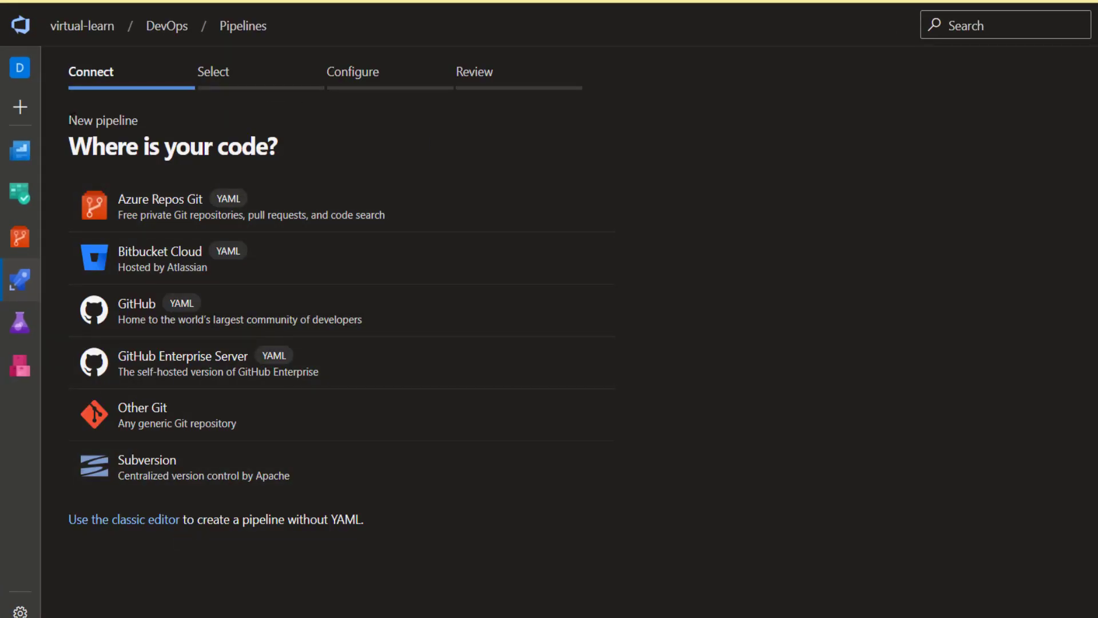
left_click_drag(69, 144, 297, 155)
left_click(367, 152)
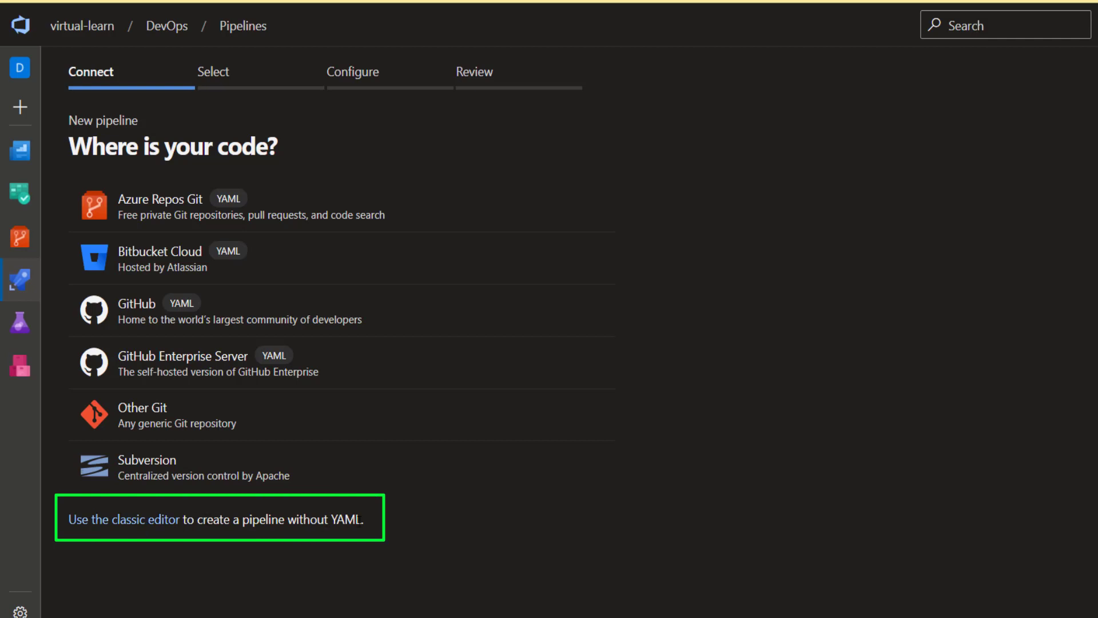
left_click_drag(360, 519, 278, 522)
left_click(173, 567)
left_click(95, 520)
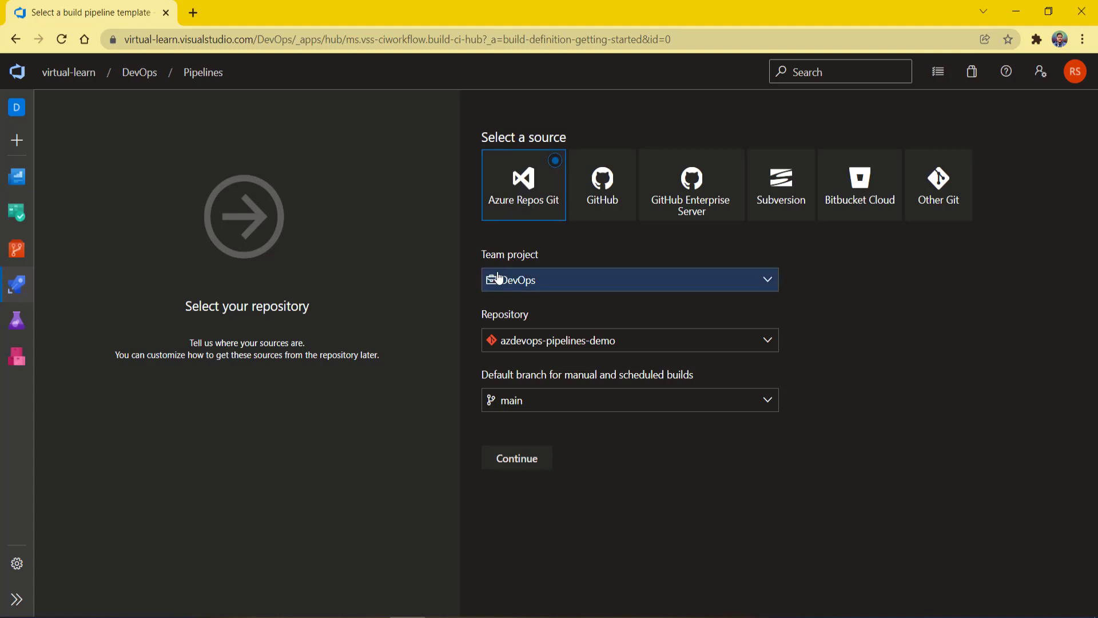
- Confirm the Azure Repos Git source with team project DevOps, repository azdevops-pipelines-demo and default branch main
left_click(539, 282)
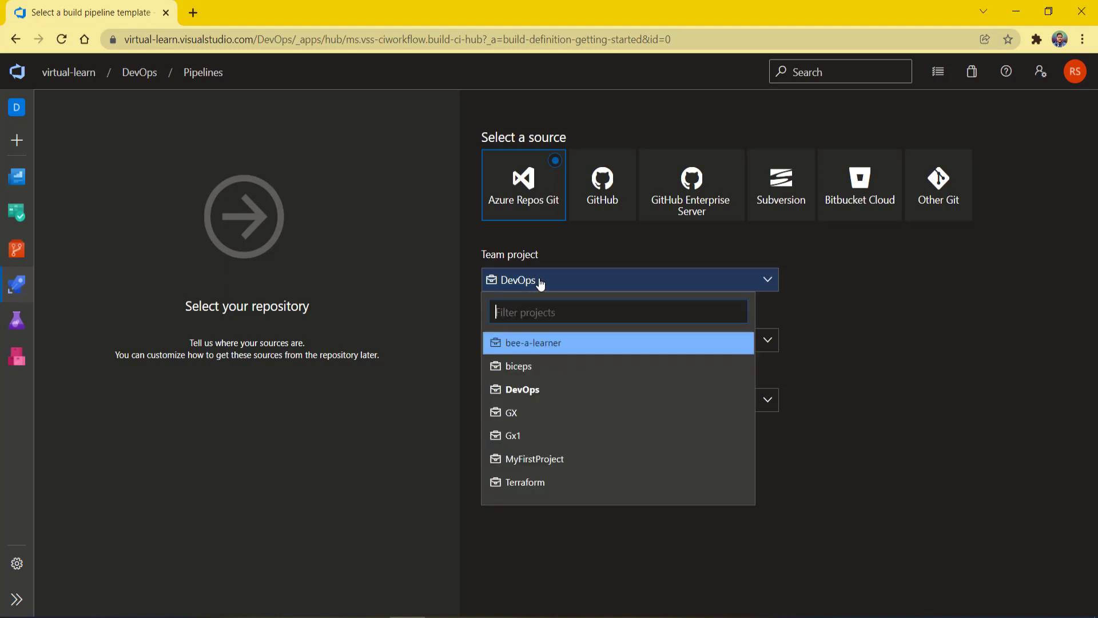
left_click(558, 245)
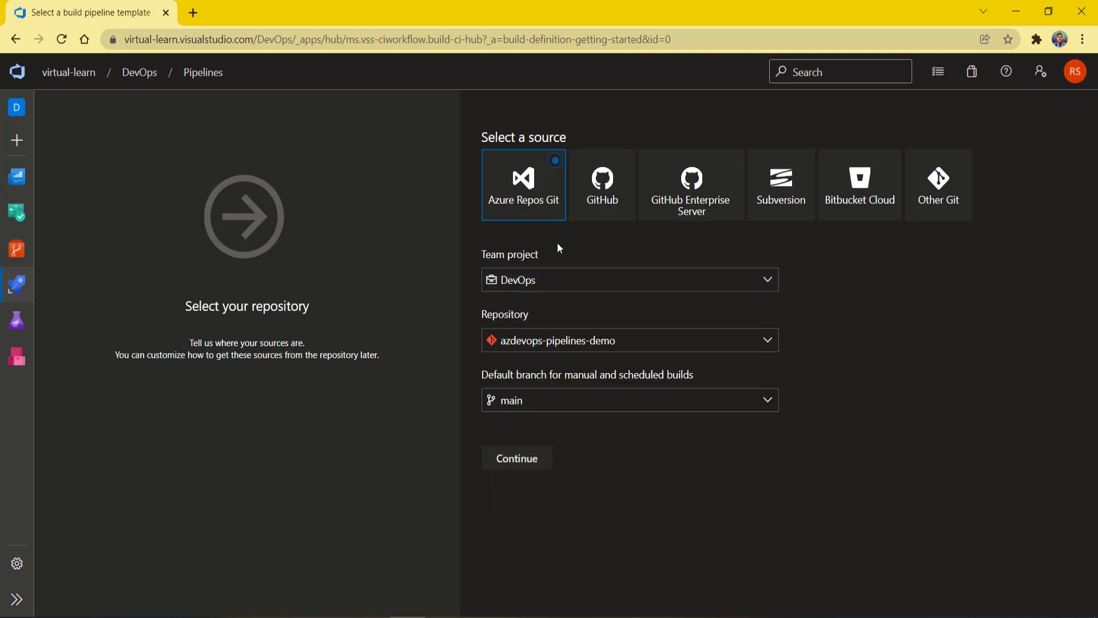
left_click(561, 349)
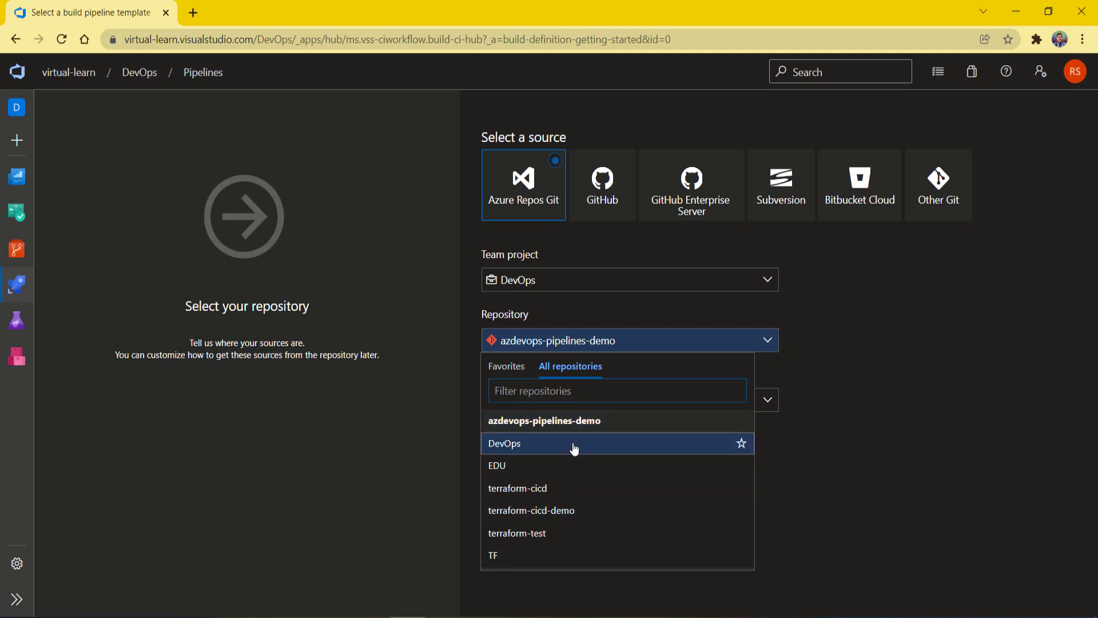
left_click(503, 426)
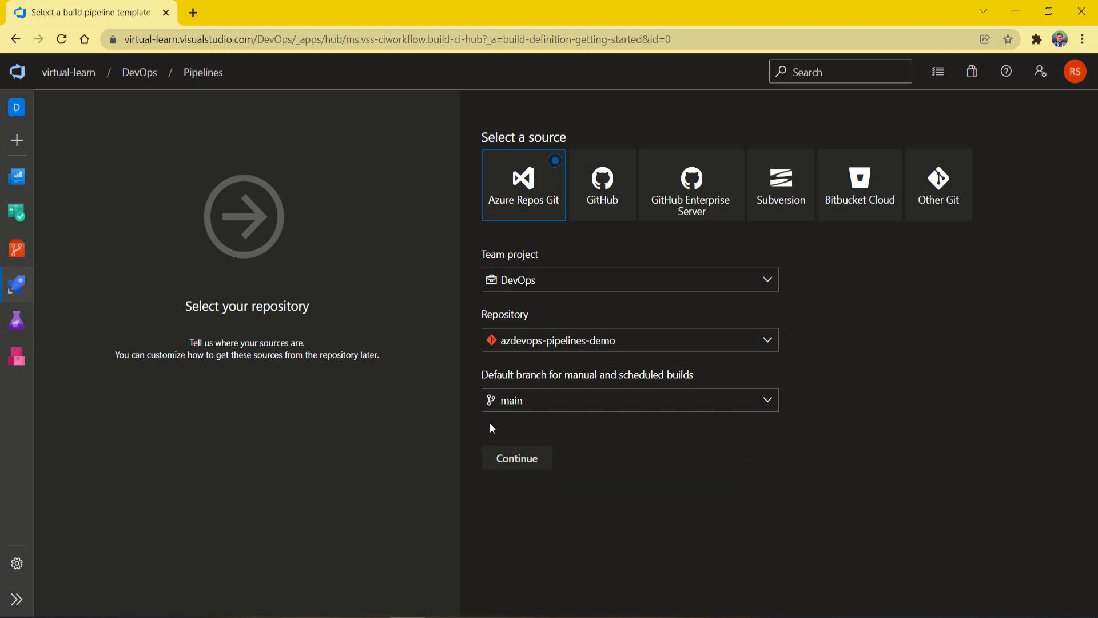
left_click(535, 407)
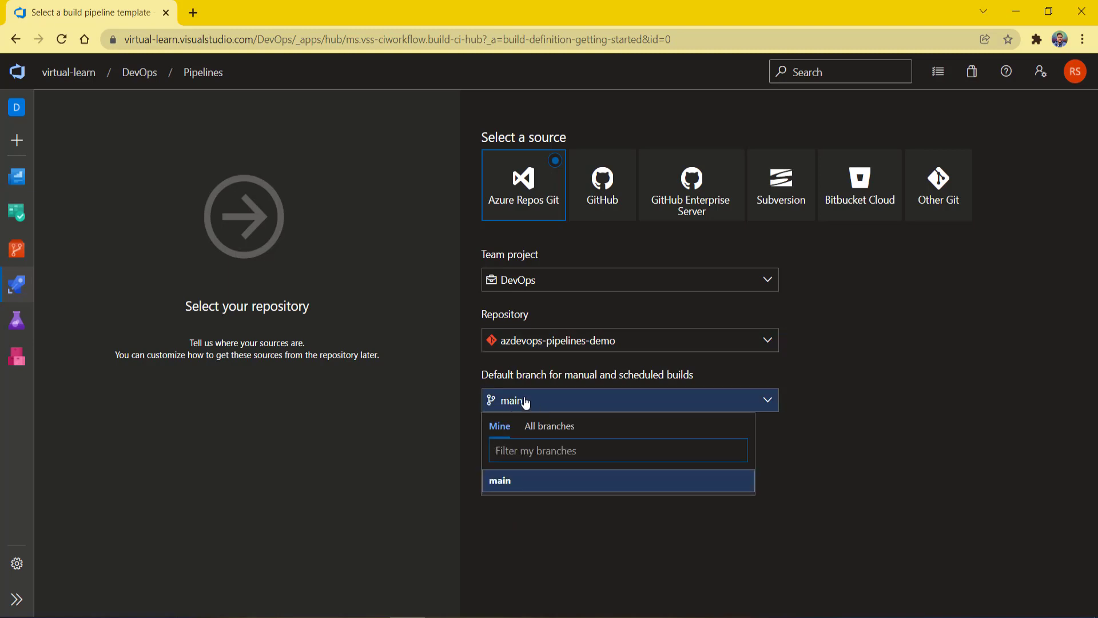
left_click(470, 356)
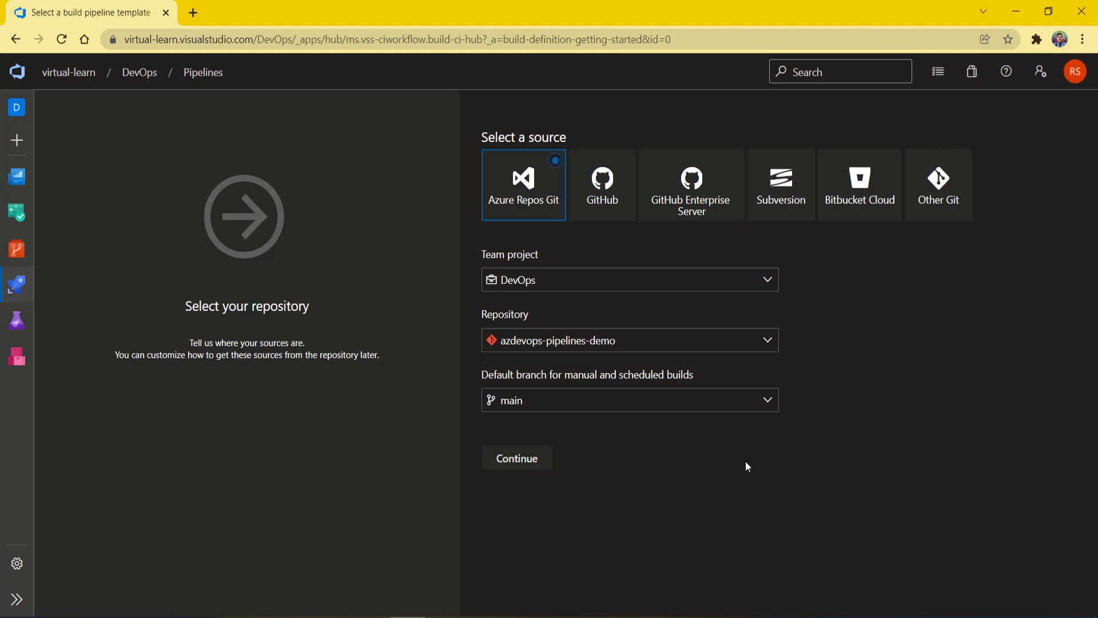
left_click(535, 465)
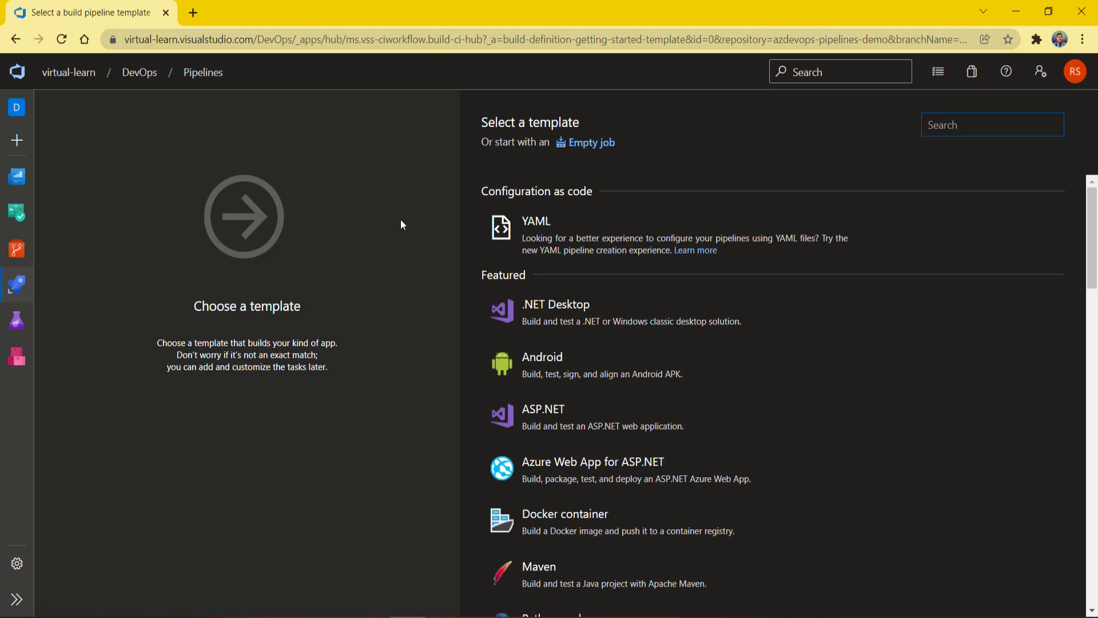
- Look through the available build templates and apply the ASP.NET template to the new pipeline
left_click_drag(187, 305, 310, 308)
left_click(392, 301)
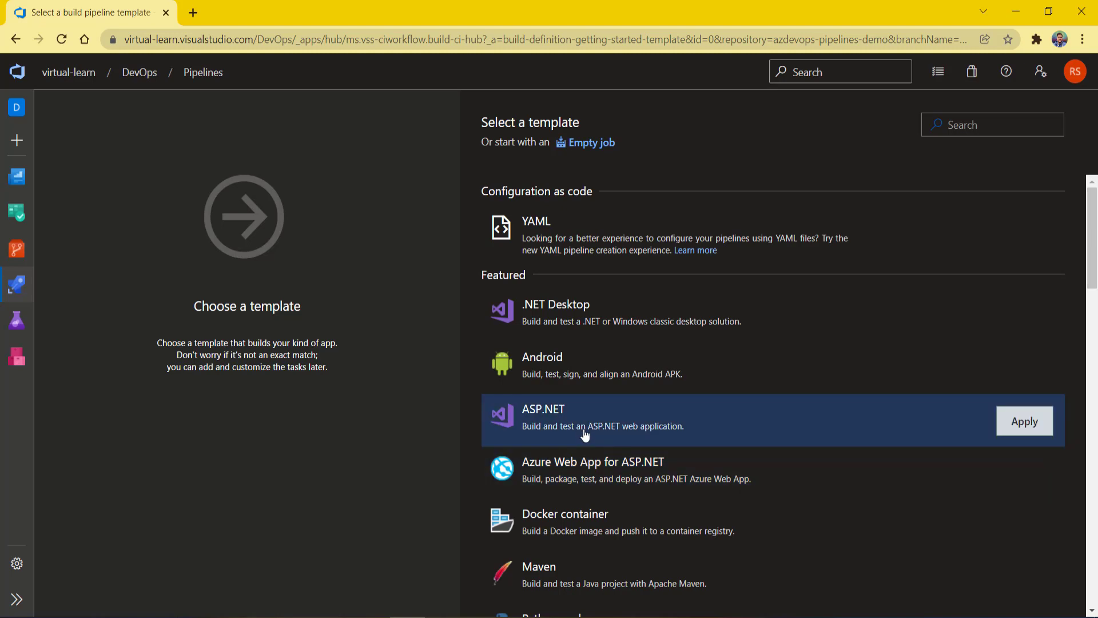
scroll(715, 472, "down", 5)
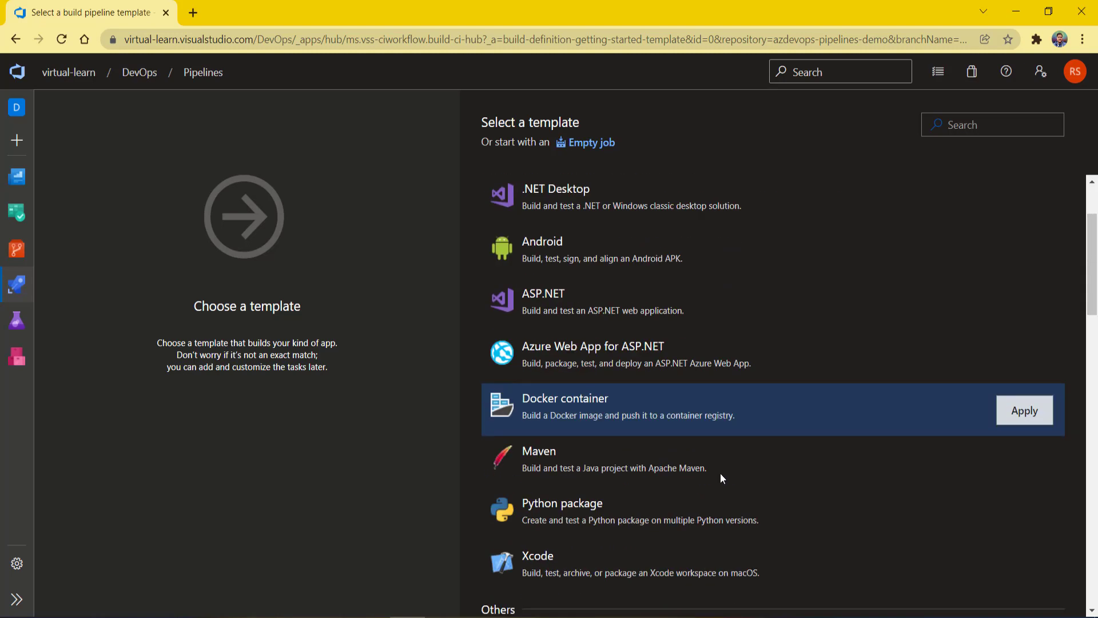
scroll(694, 468, "down", 6)
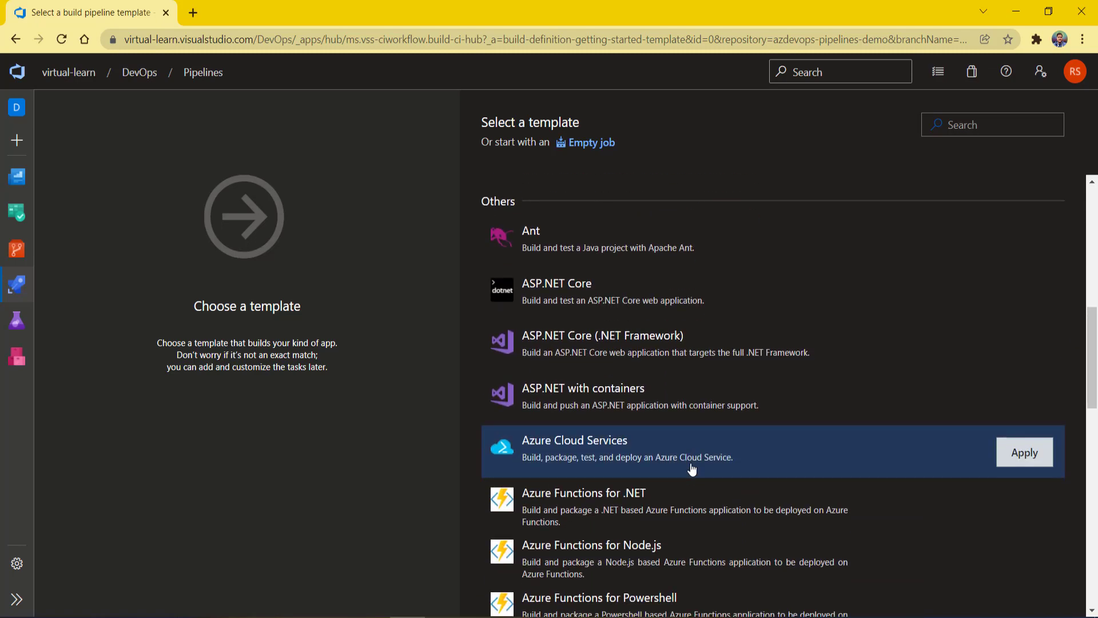
scroll(692, 468, "down", 10)
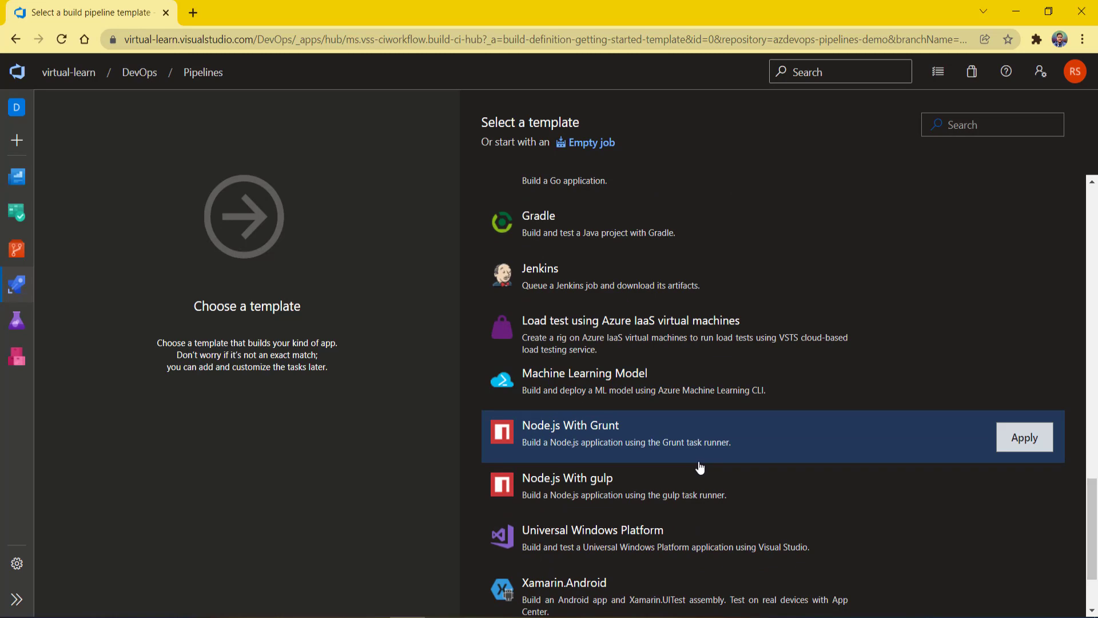
scroll(699, 468, "up", 15)
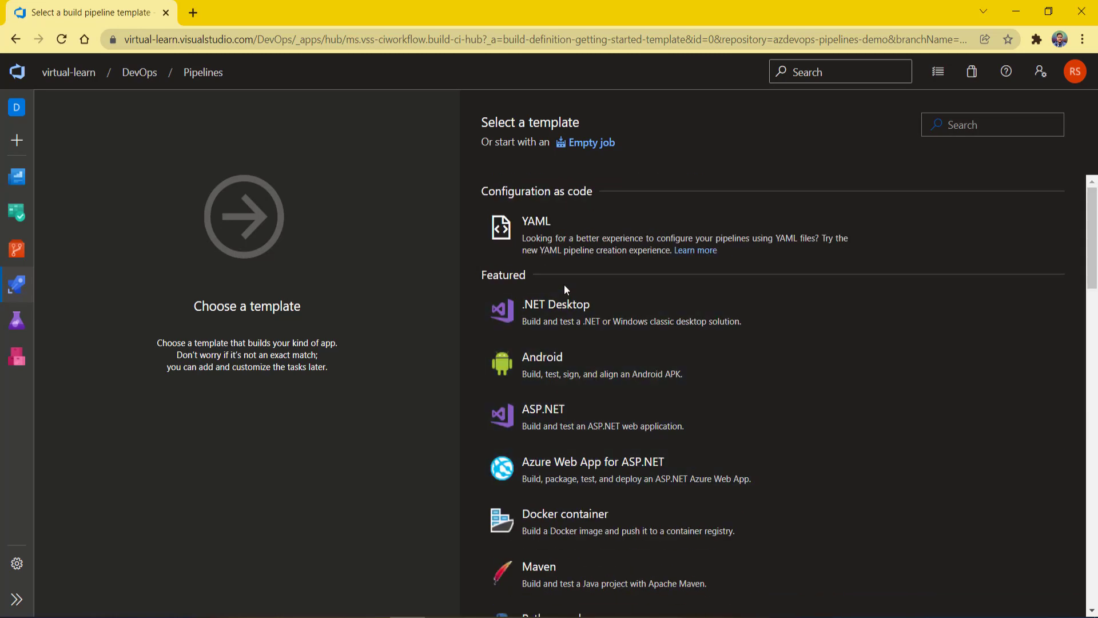
mouse_move(511, 238)
mouse_move(483, 142)
left_mouse_down()
mouse_move(482, 122)
mouse_move(503, 144)
left_mouse_up()
left_click(495, 161)
mouse_move(561, 436)
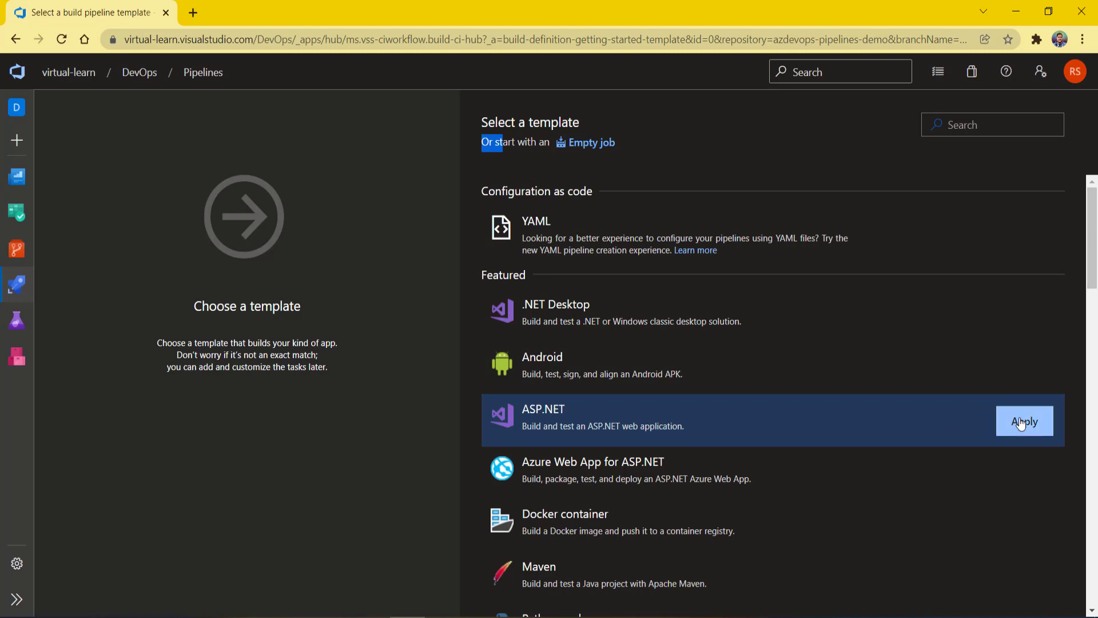
left_click(1020, 423)
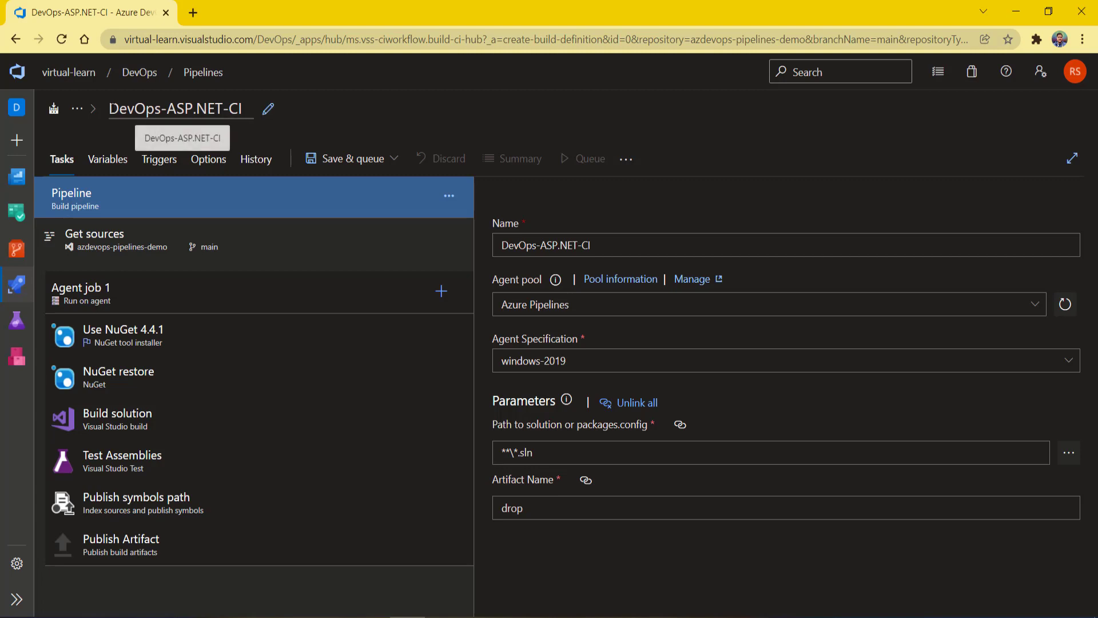
- Rename the build pipeline as Project-01-CI
left_click(110, 108)
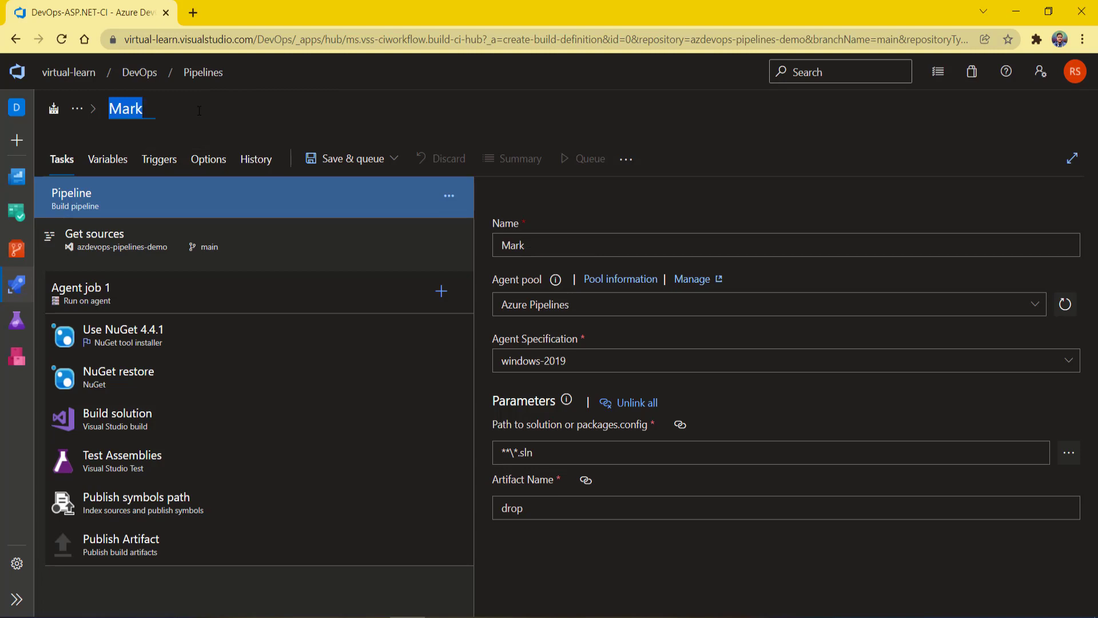
key("BackSpace")
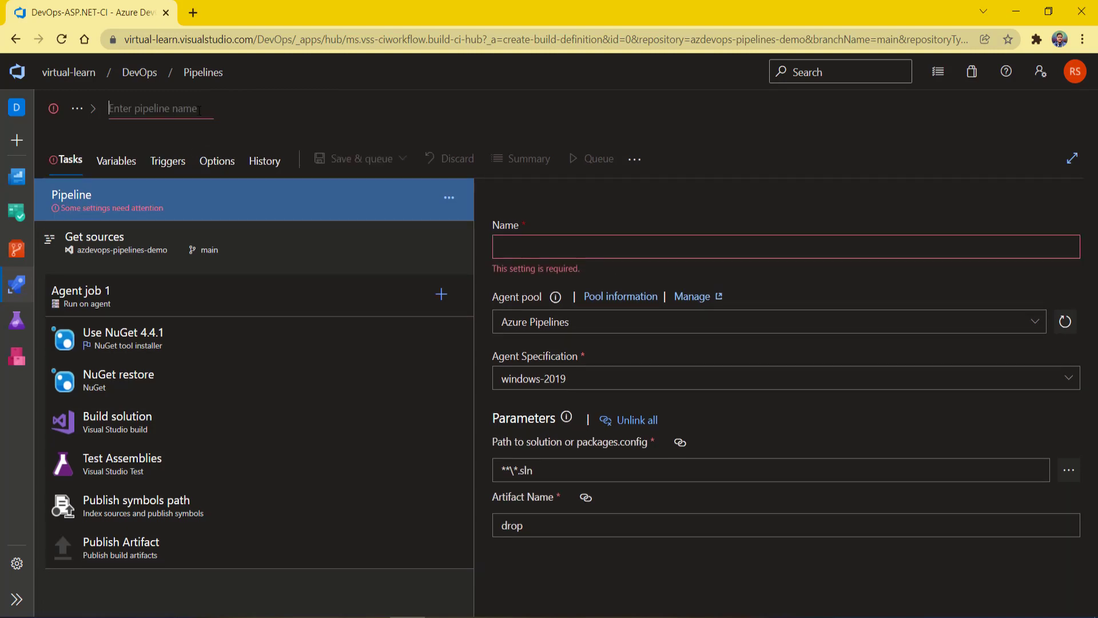
type("Project-0")
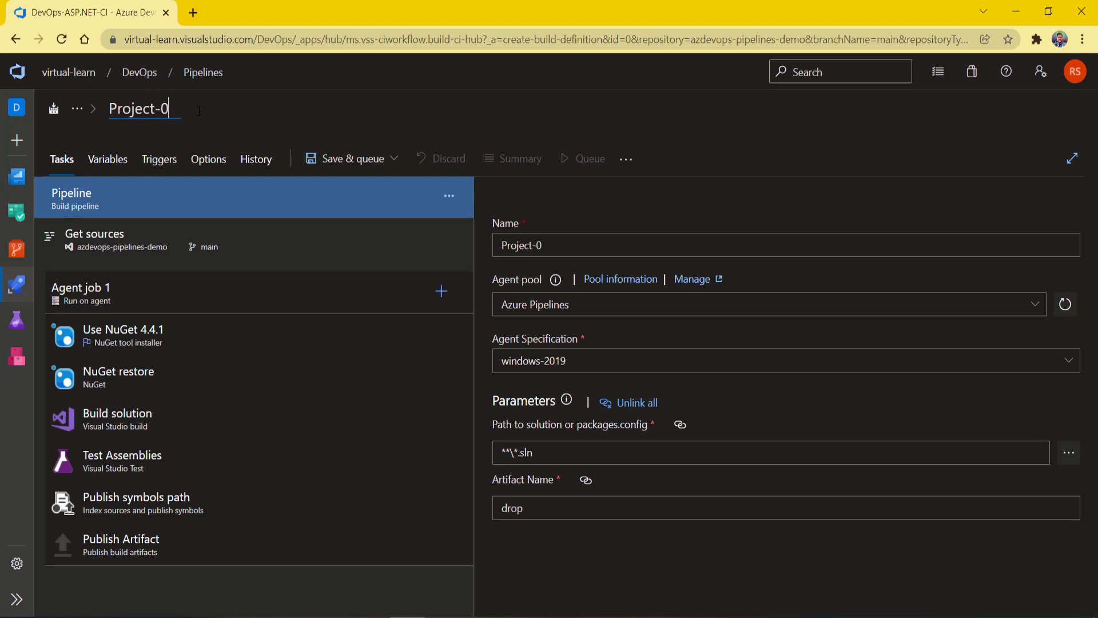
type("1-CI")
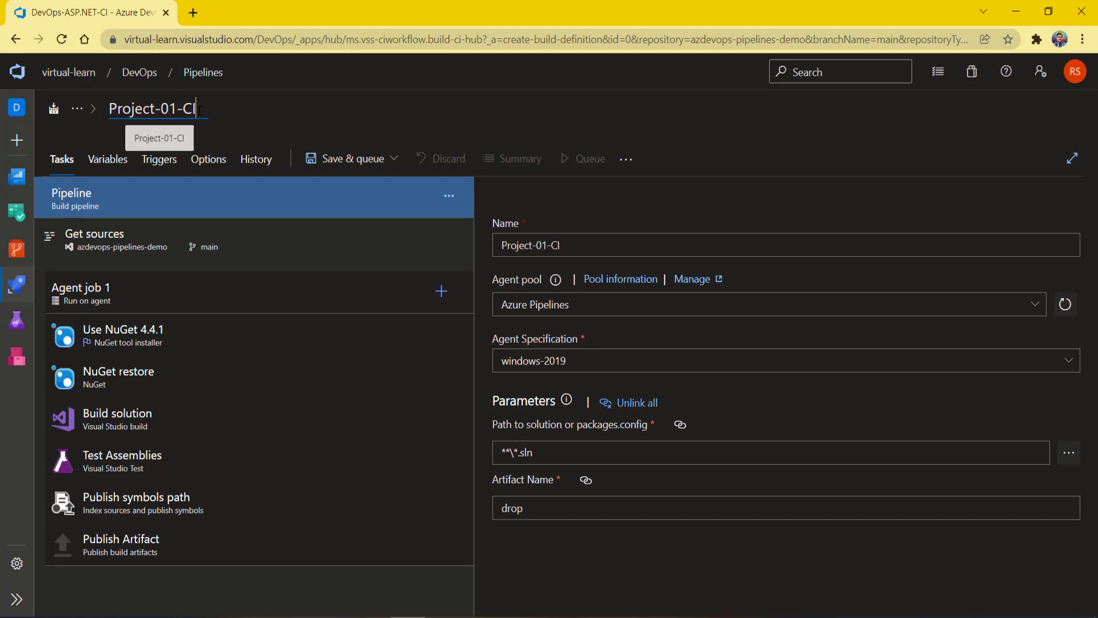
key("Home")
left_click(249, 118)
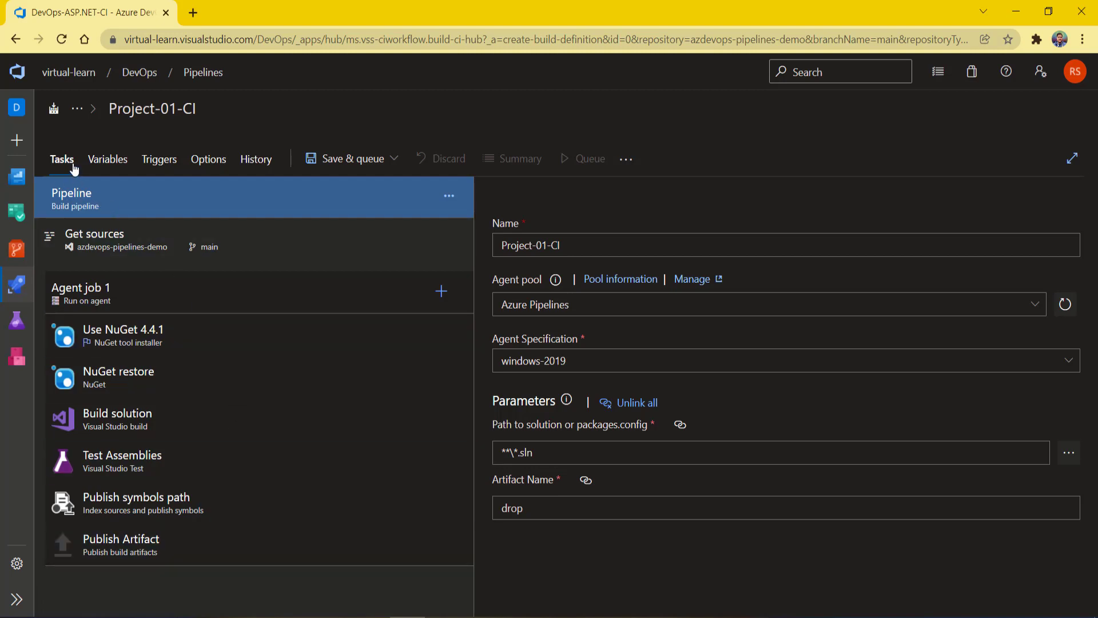
- Look over the pipeline's variables, triggers, options and history, and return to its tasks
left_click(108, 164)
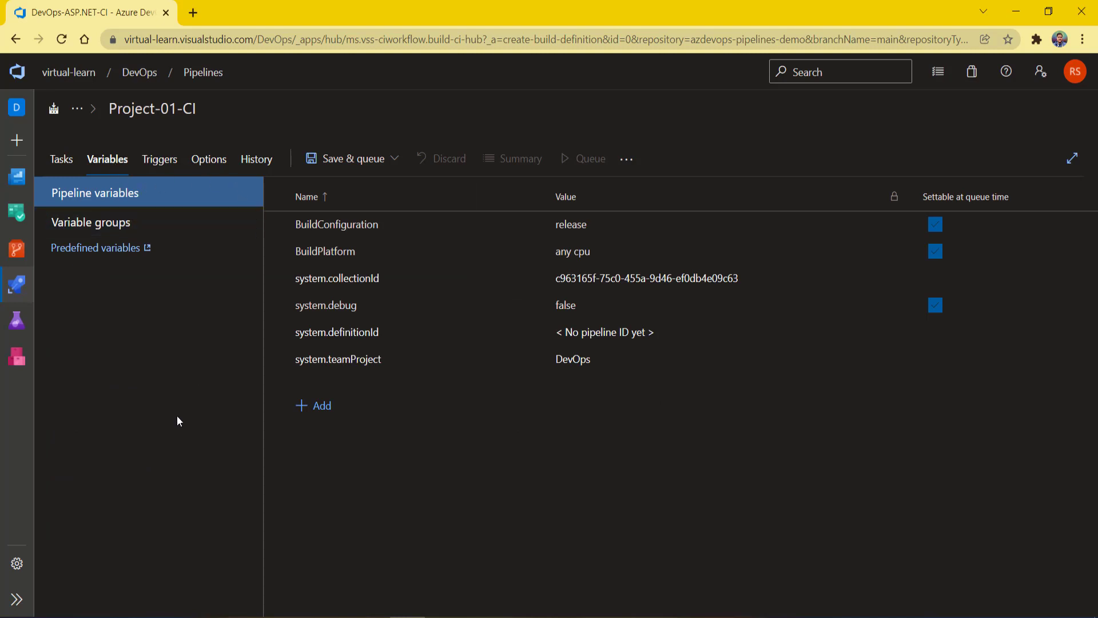
left_click(161, 160)
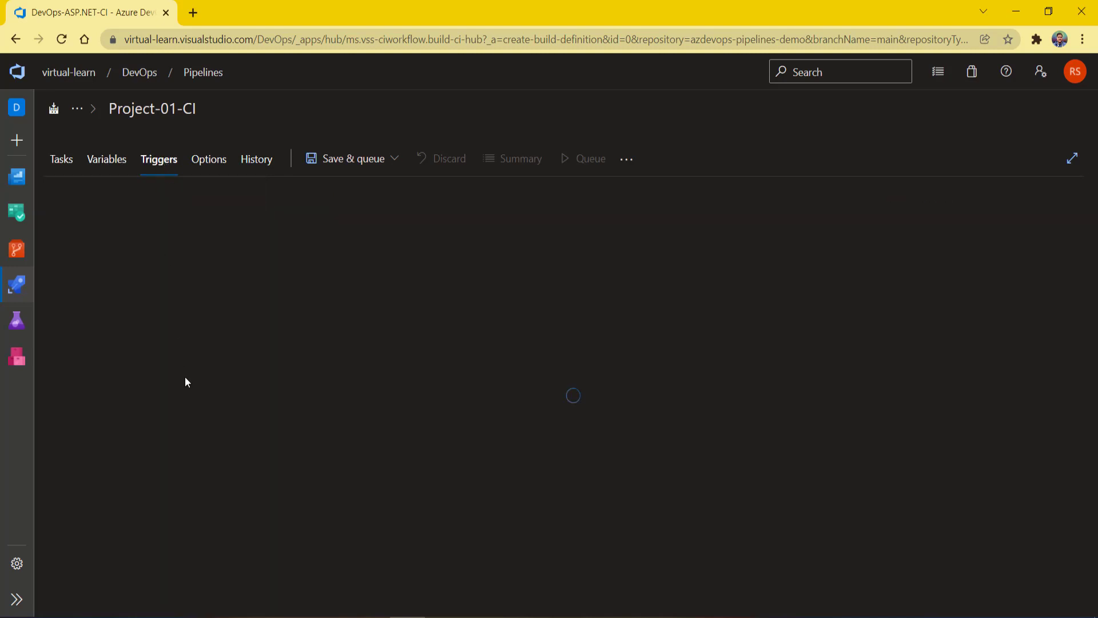
left_click(203, 161)
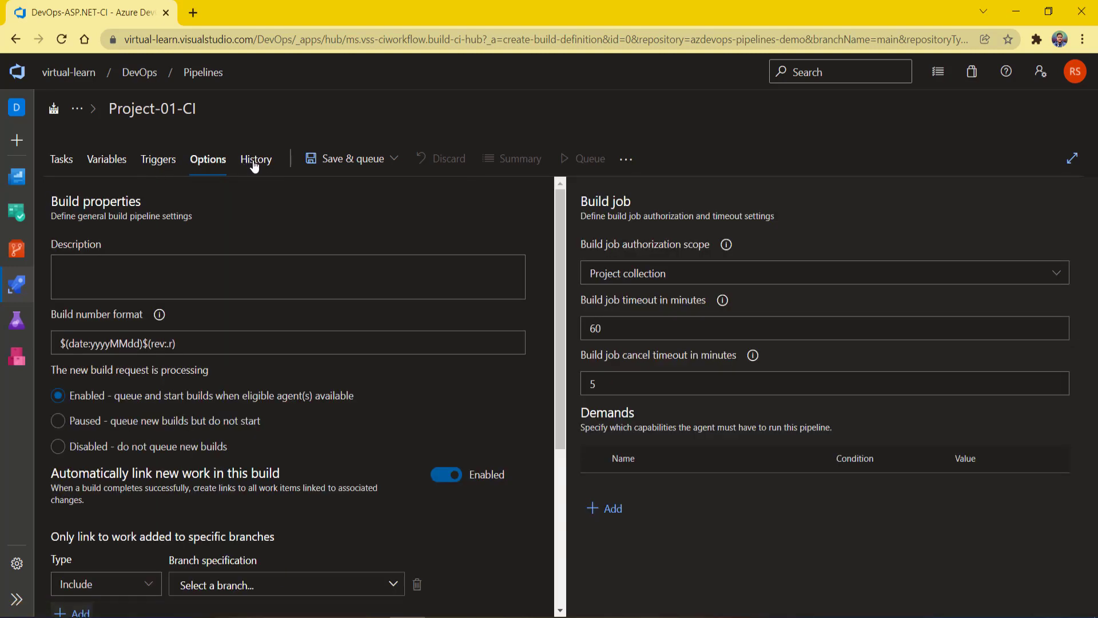
left_click(255, 161)
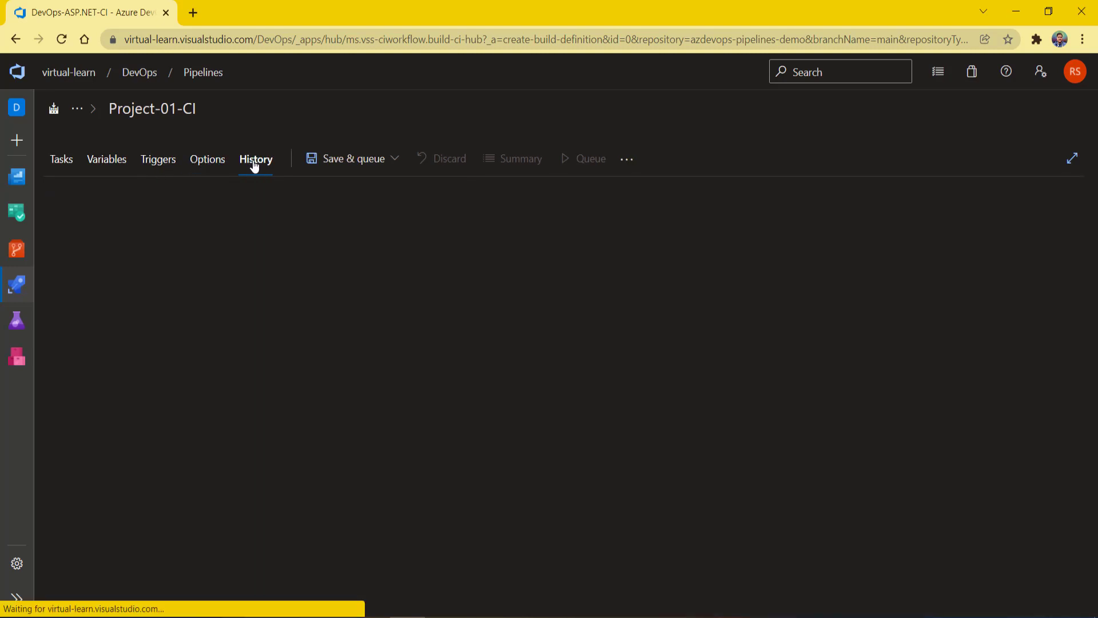
left_click(62, 164)
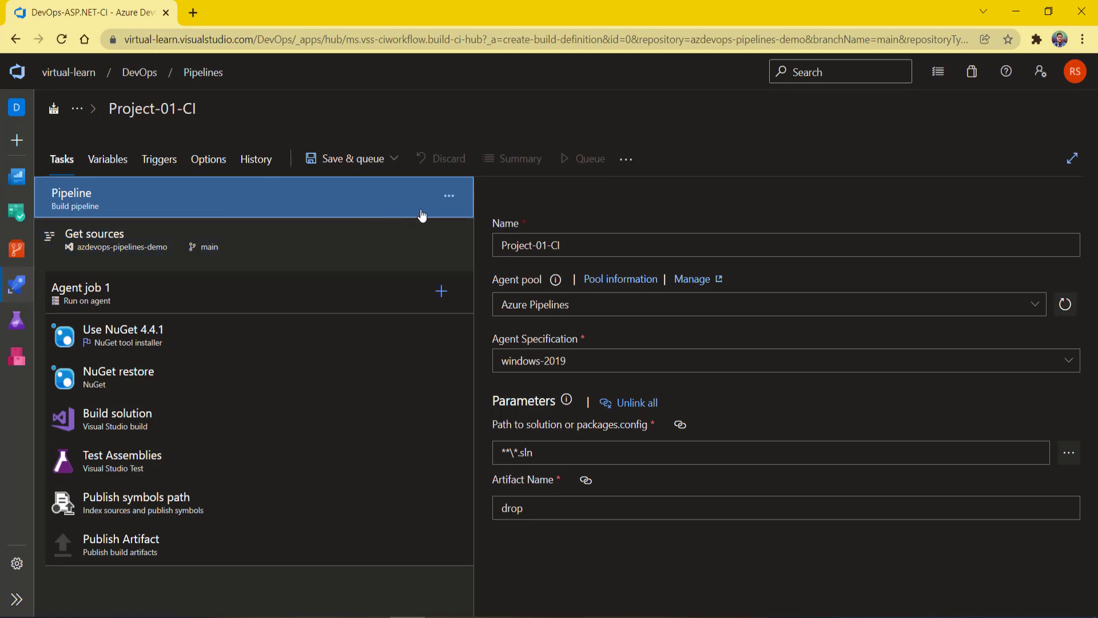
- Examine the pipeline's name, agent pool, available agent specifications, solution path and artifact name
left_click_drag(592, 248, 487, 245)
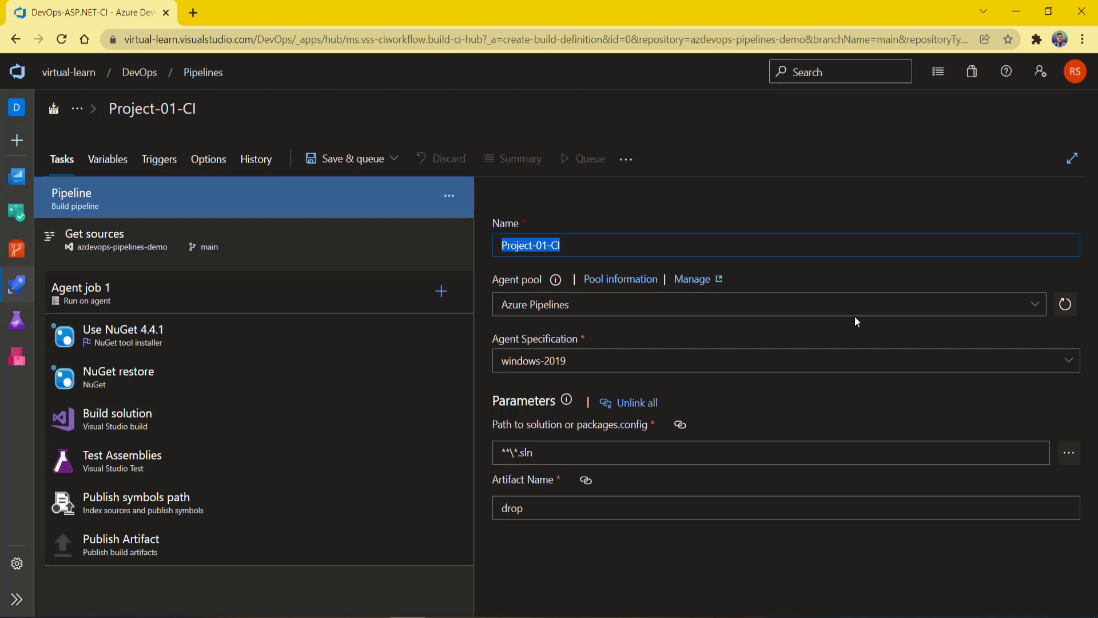
left_click_drag(496, 283, 536, 286)
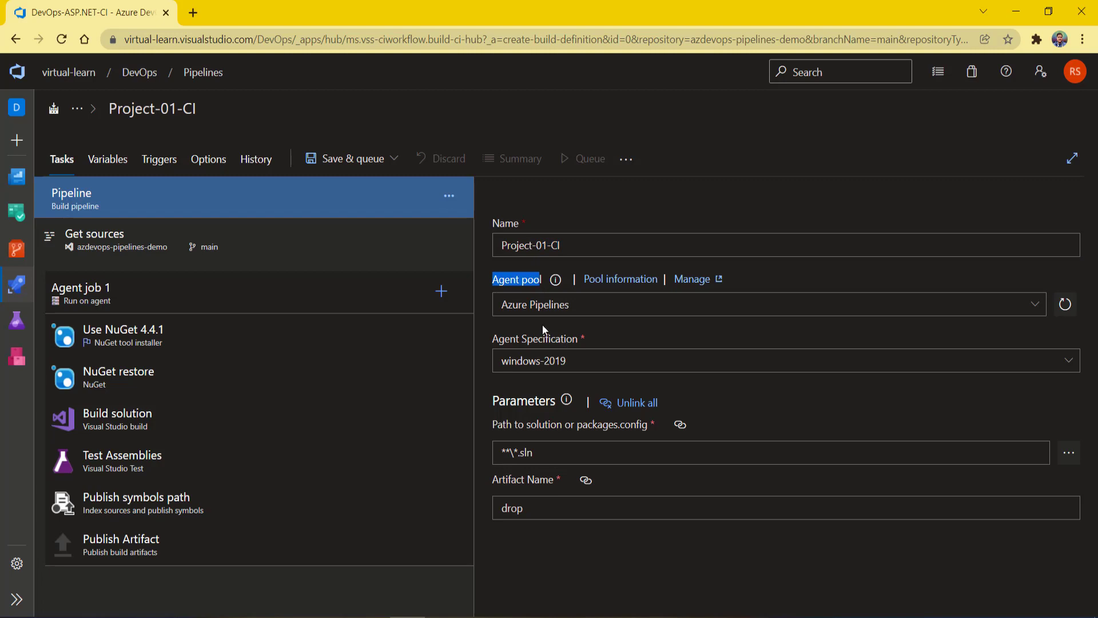
left_click(513, 282)
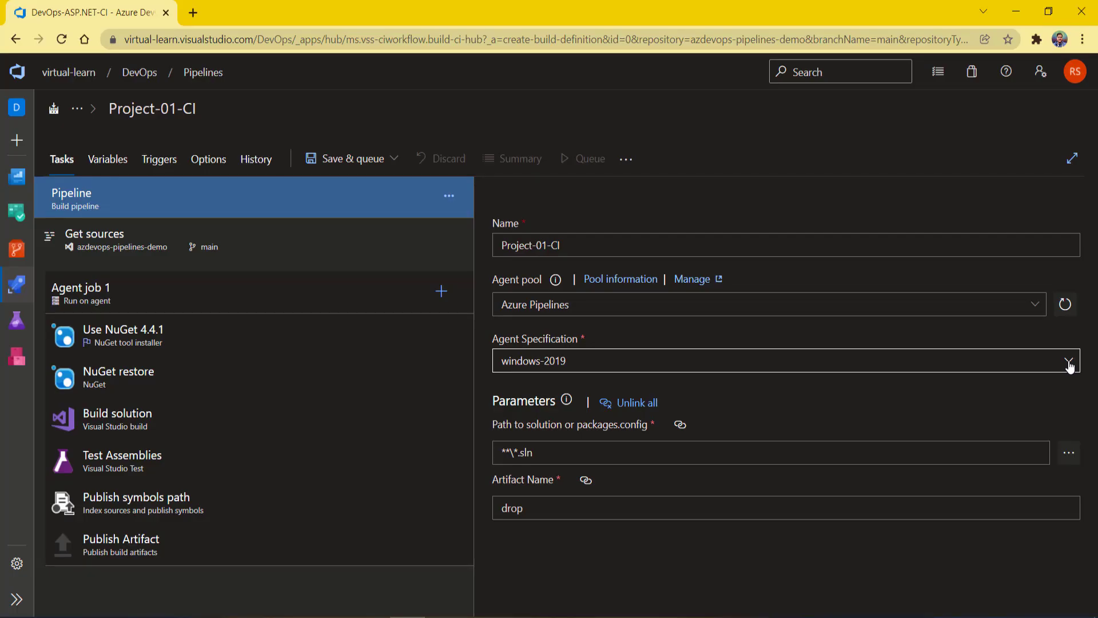
left_click(1068, 365)
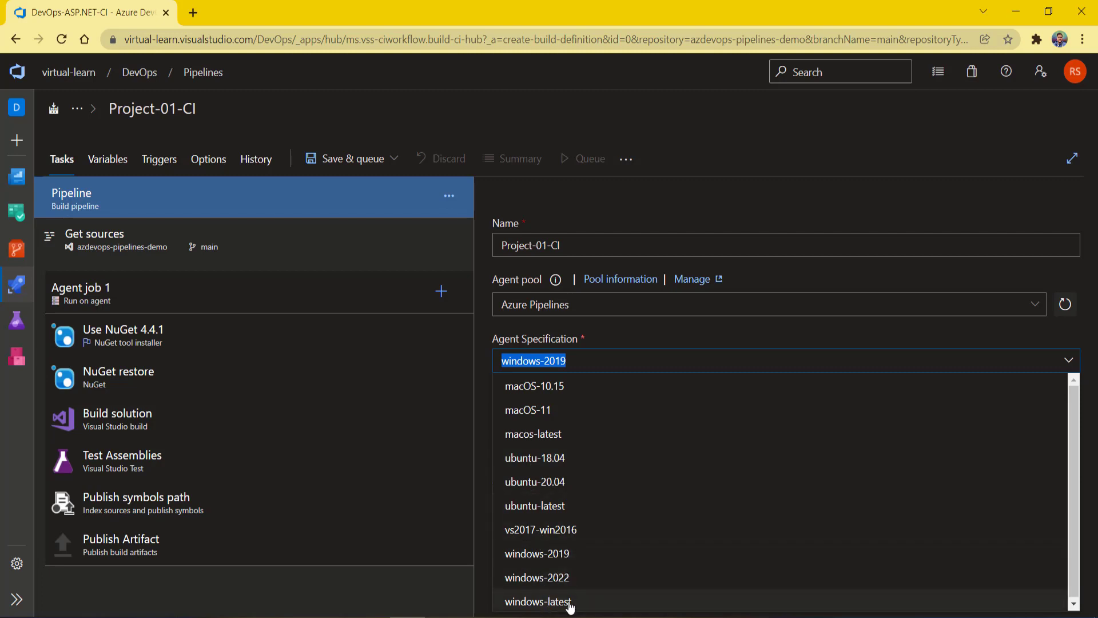
left_click(484, 330)
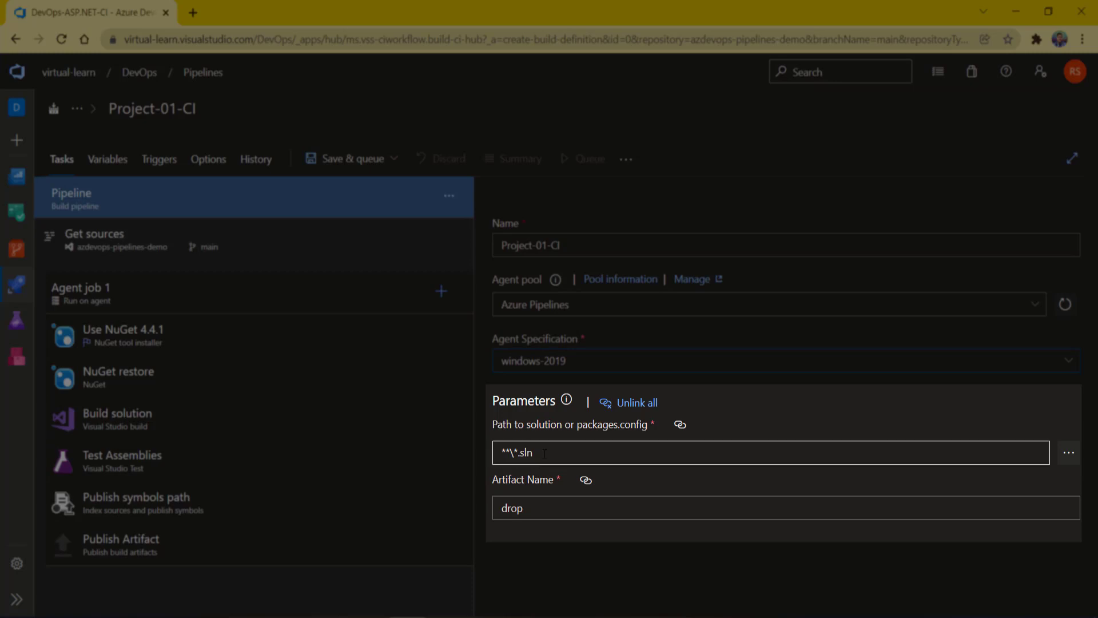
left_click_drag(545, 453, 490, 441)
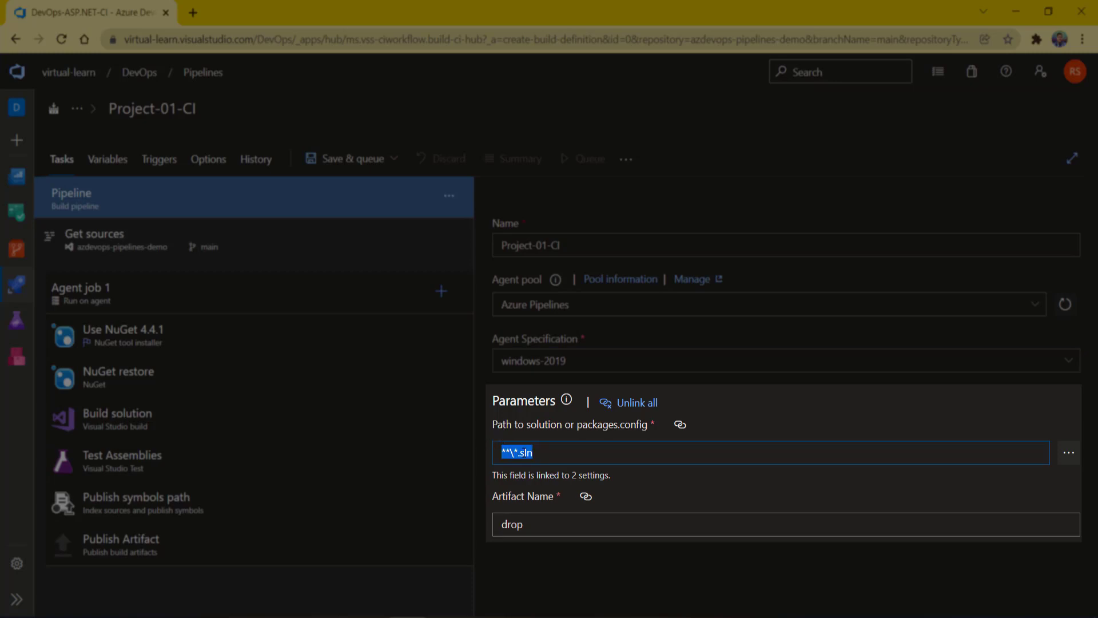
left_click(524, 452)
left_click_drag(554, 457, 495, 454)
left_click(494, 503)
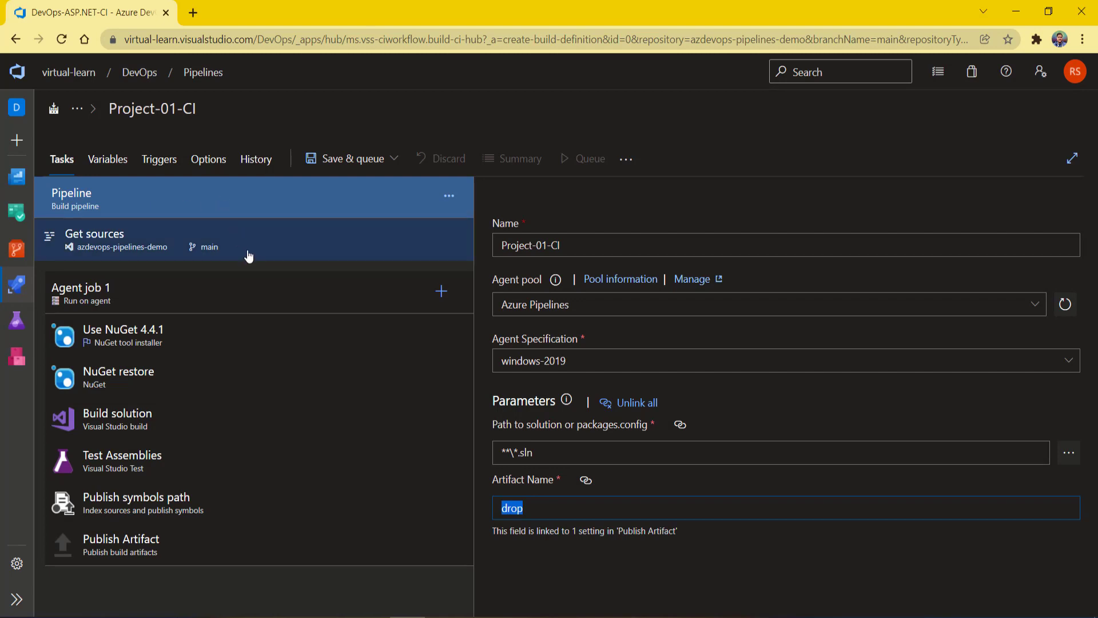
- Review the source repository and default branch settings under Get sources, and recheck the pipeline's agent pool
left_click(269, 256)
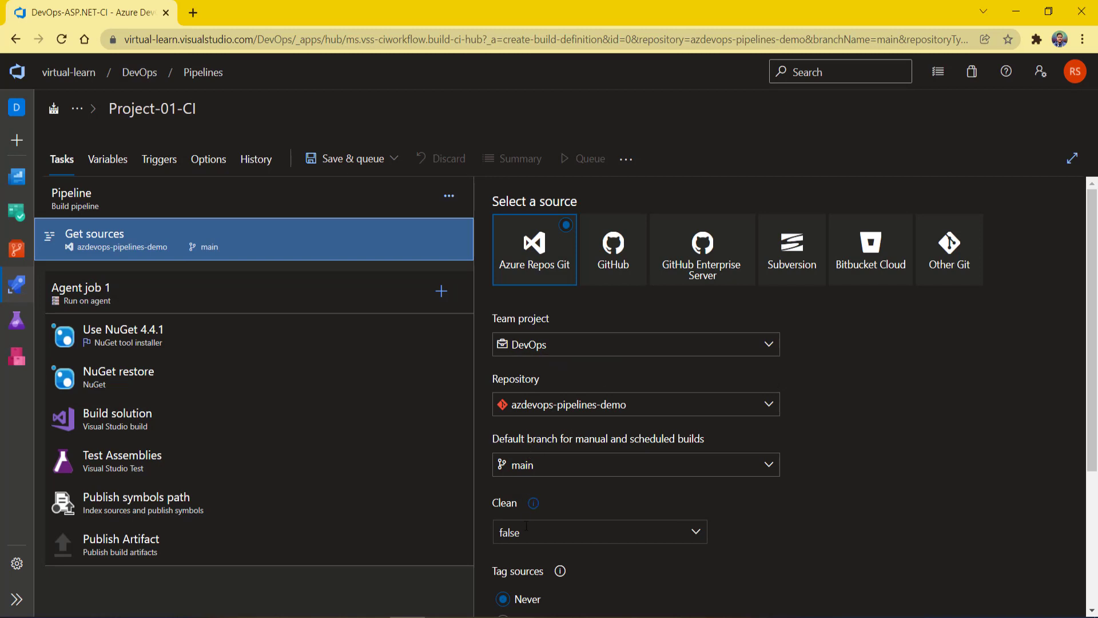
scroll(839, 504, "down", 3)
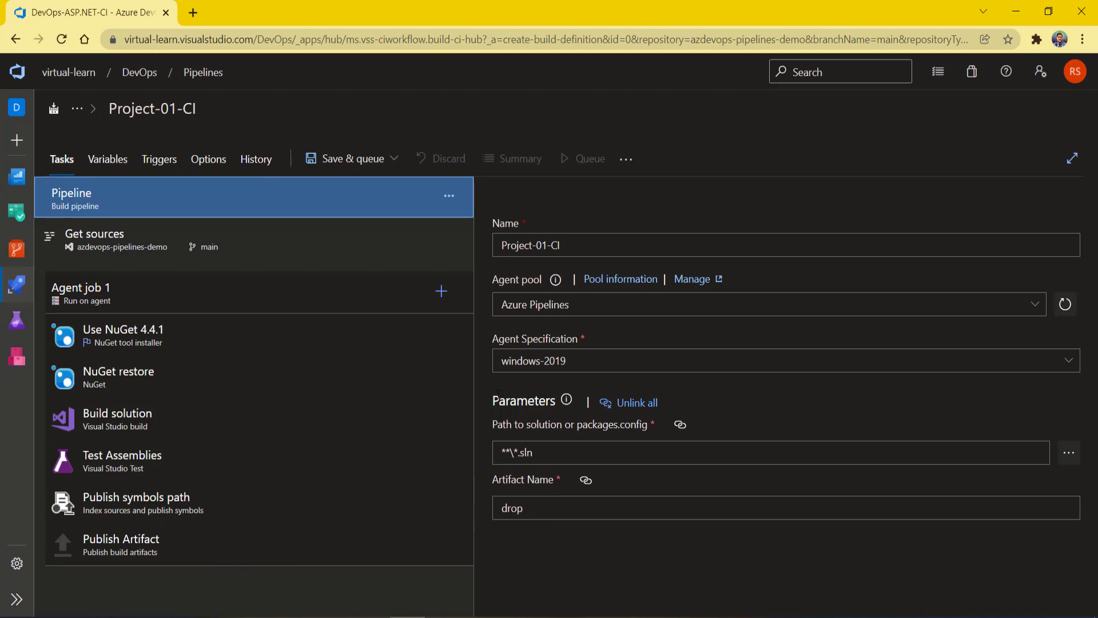
left_click_drag(581, 308, 497, 302)
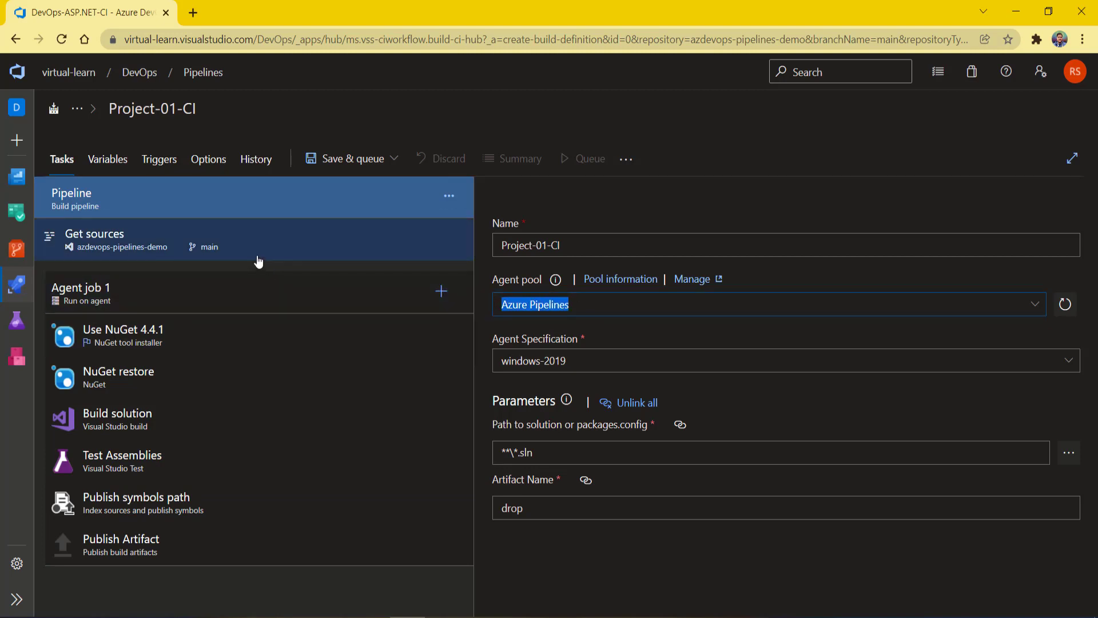
- Rename the pipeline's agent job as Build Job
left_click(268, 290)
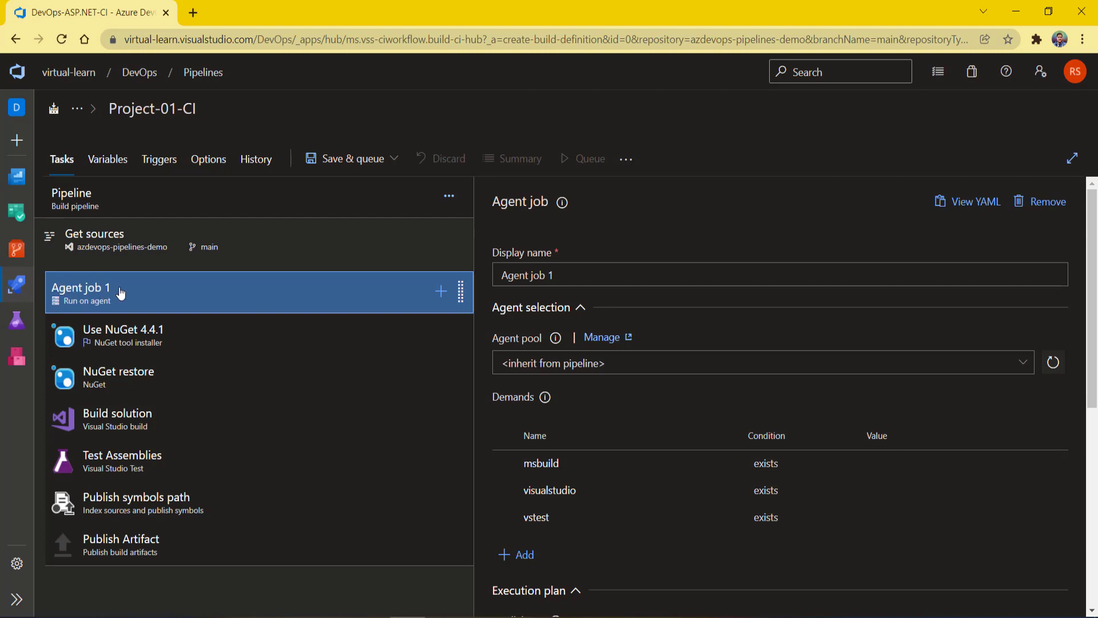
left_click(238, 293)
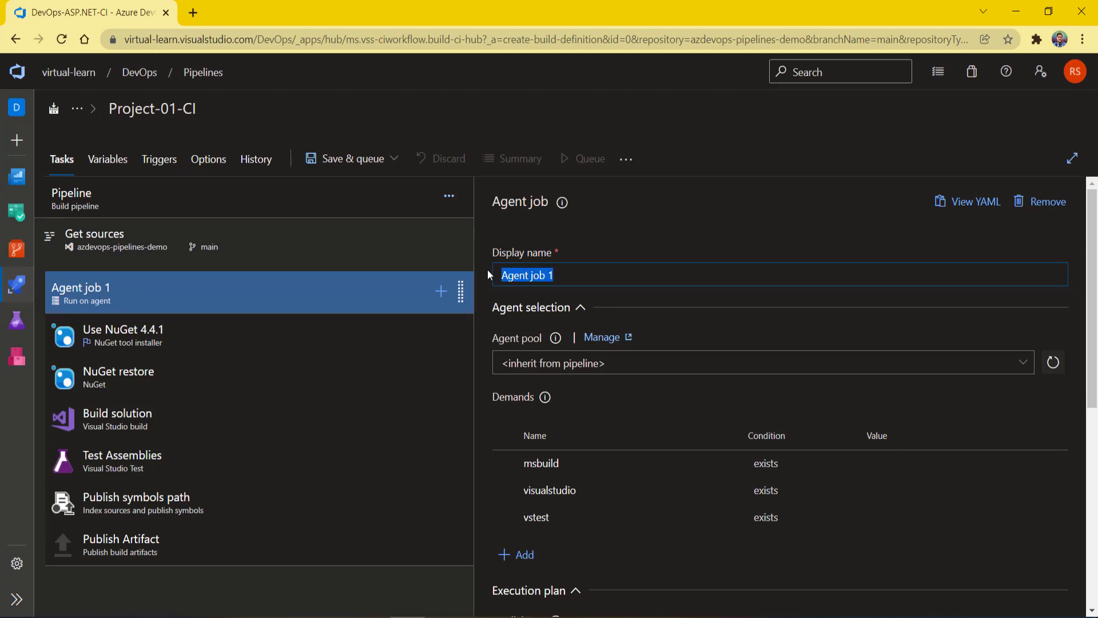
type("Build Job")
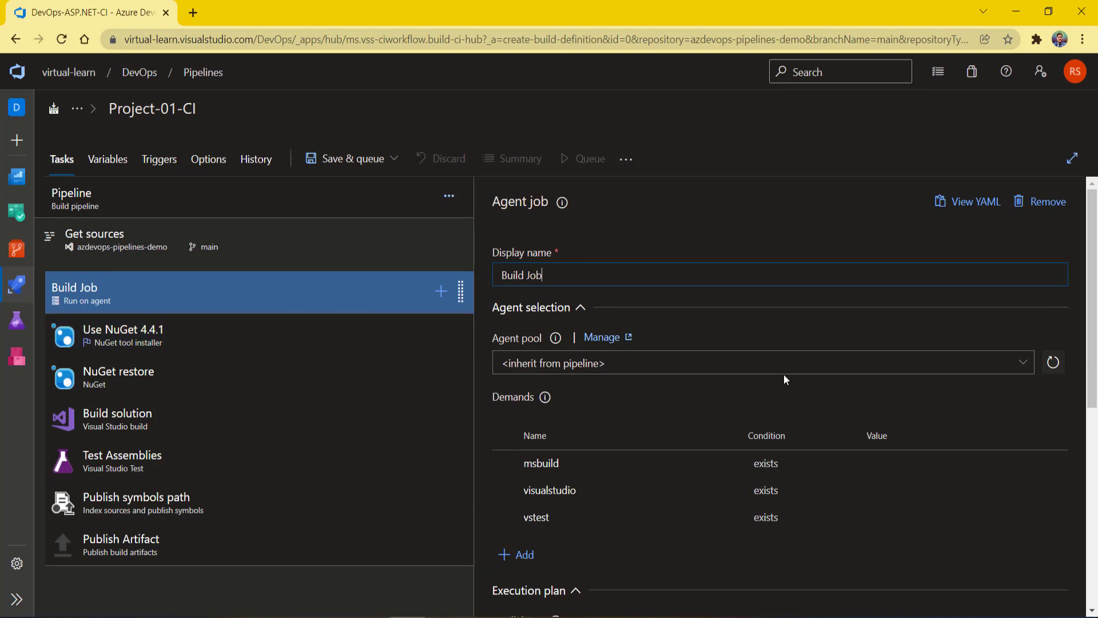
- Examine Build Job's agent pool choices, demands, execution plan, dependencies and additional options
left_click(1029, 364)
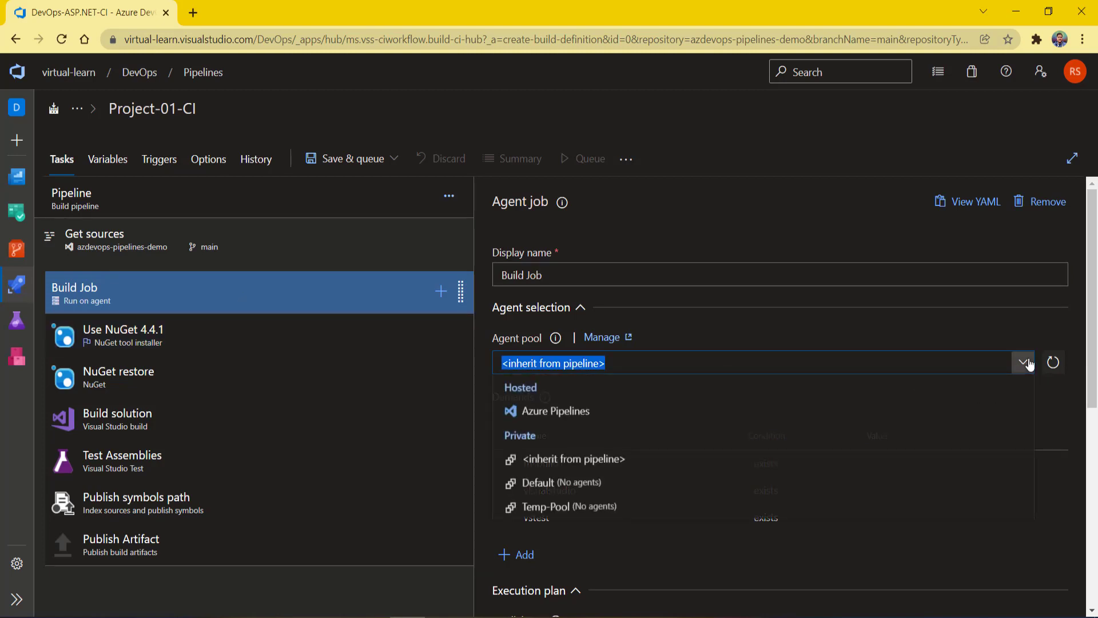
left_click(709, 317)
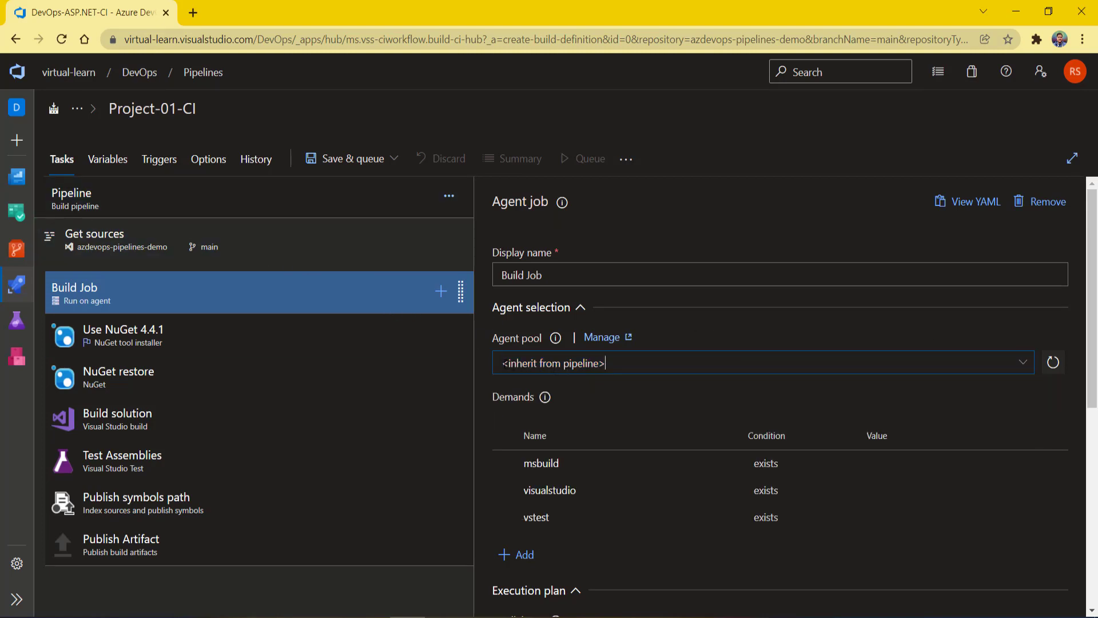
left_click_drag(648, 367, 502, 365)
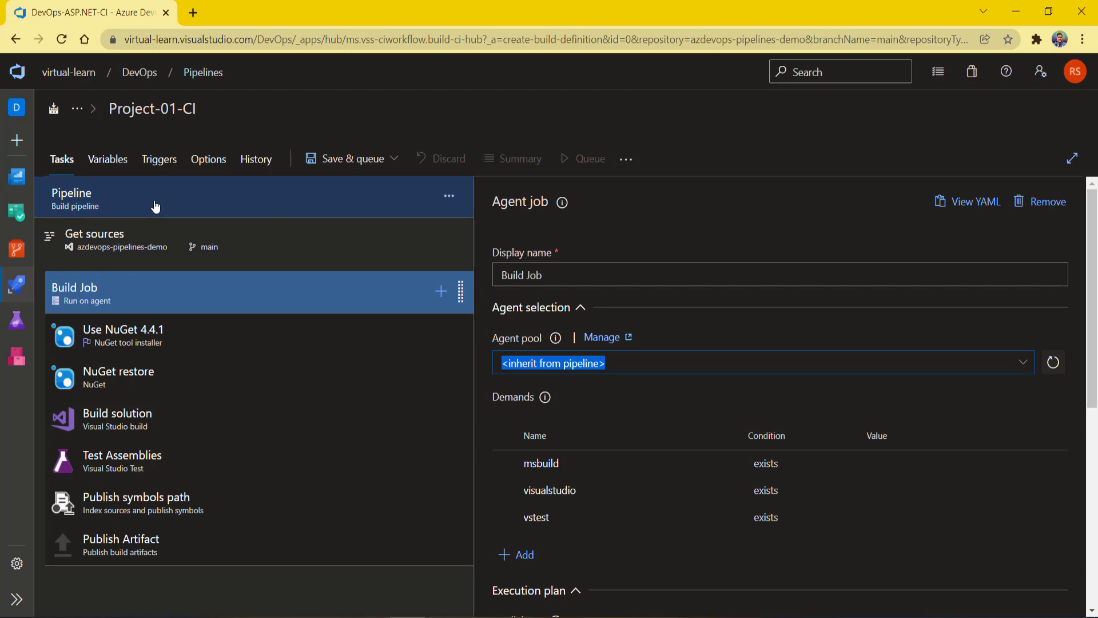
left_click(390, 304)
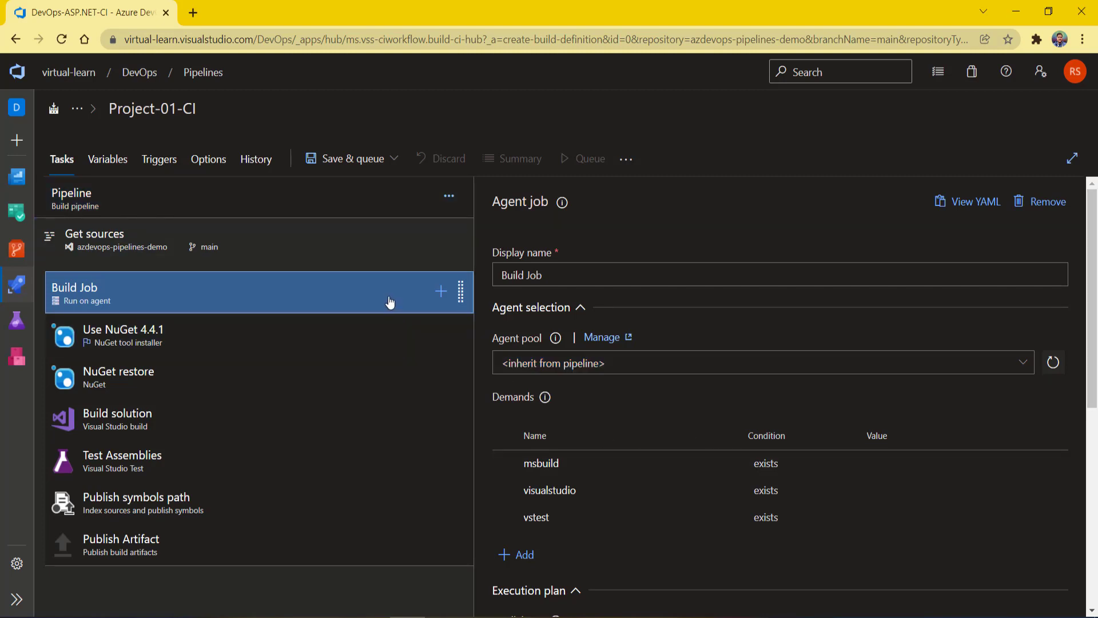
left_click(686, 326)
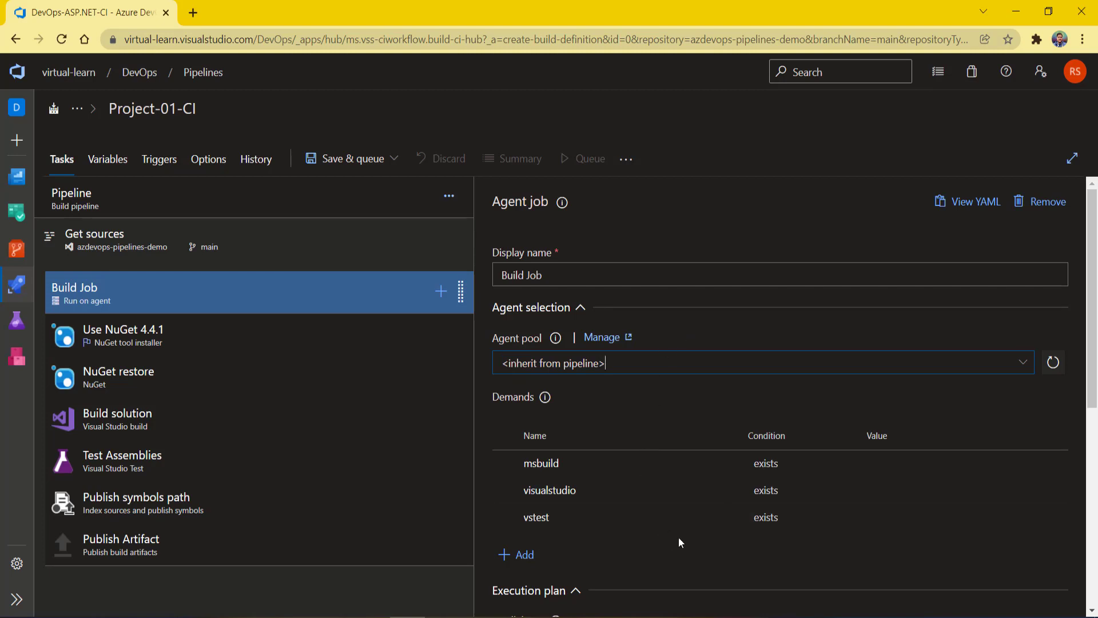
scroll(647, 526, "down", 3)
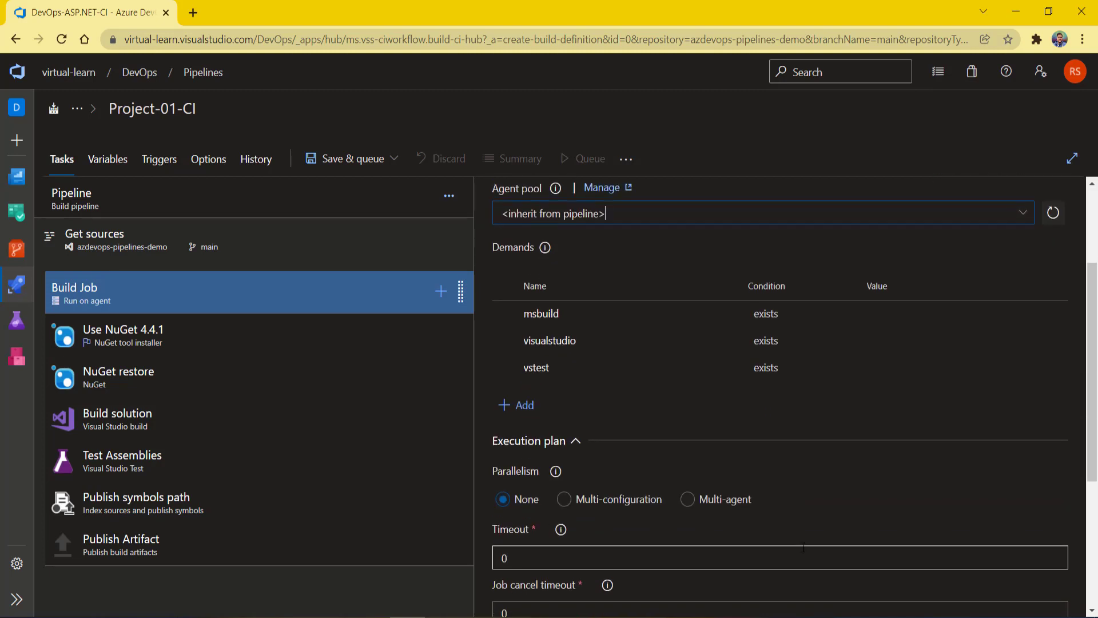
scroll(846, 492, "down", 4)
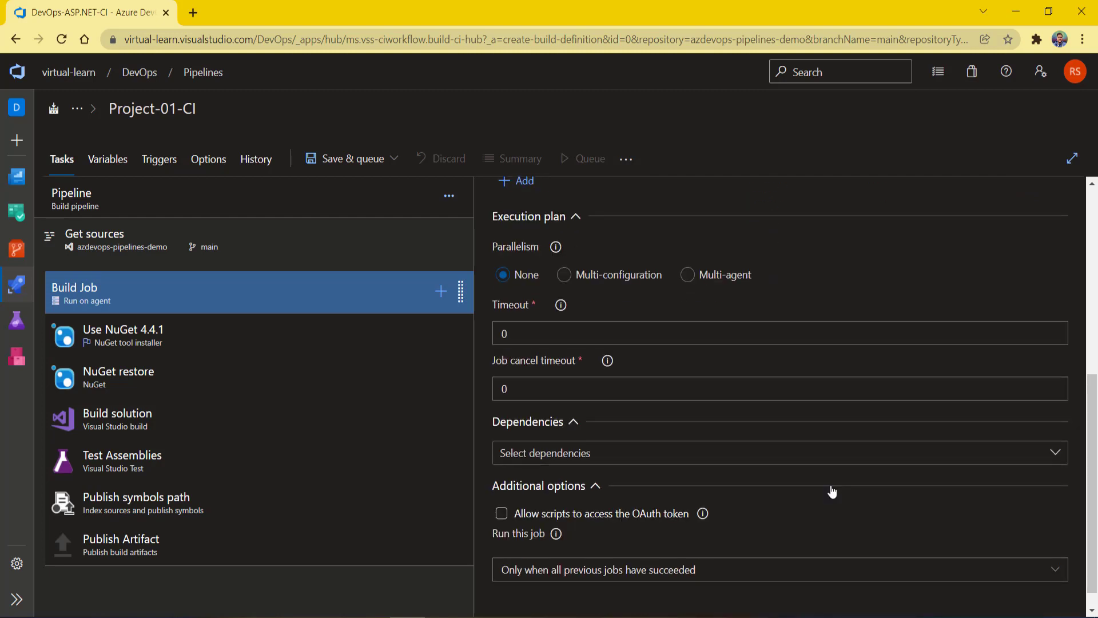
- Try Multi-configuration and Multi-agent parallelism for Build Job, return it to None, and check the job cancel timeout
scroll(833, 491, "up", 1)
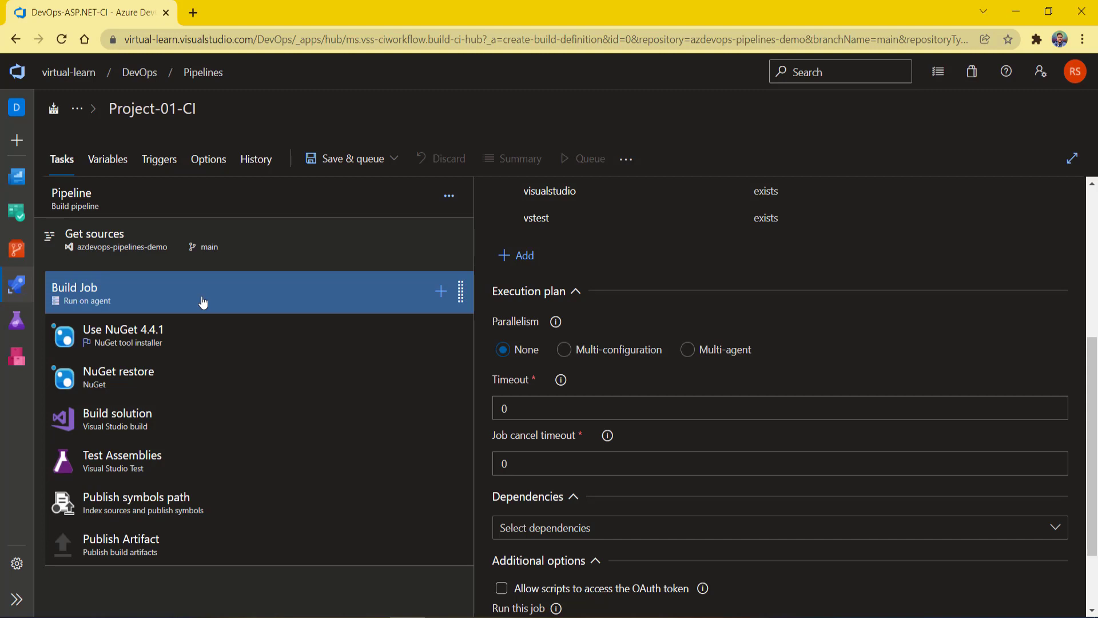
left_click(585, 351)
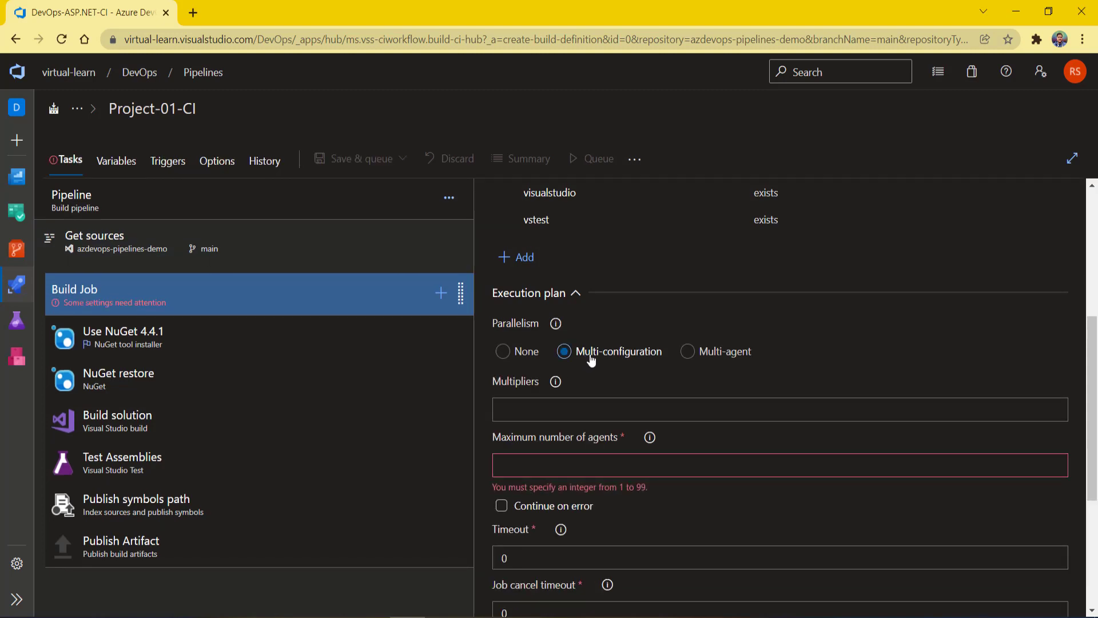
left_click(576, 412)
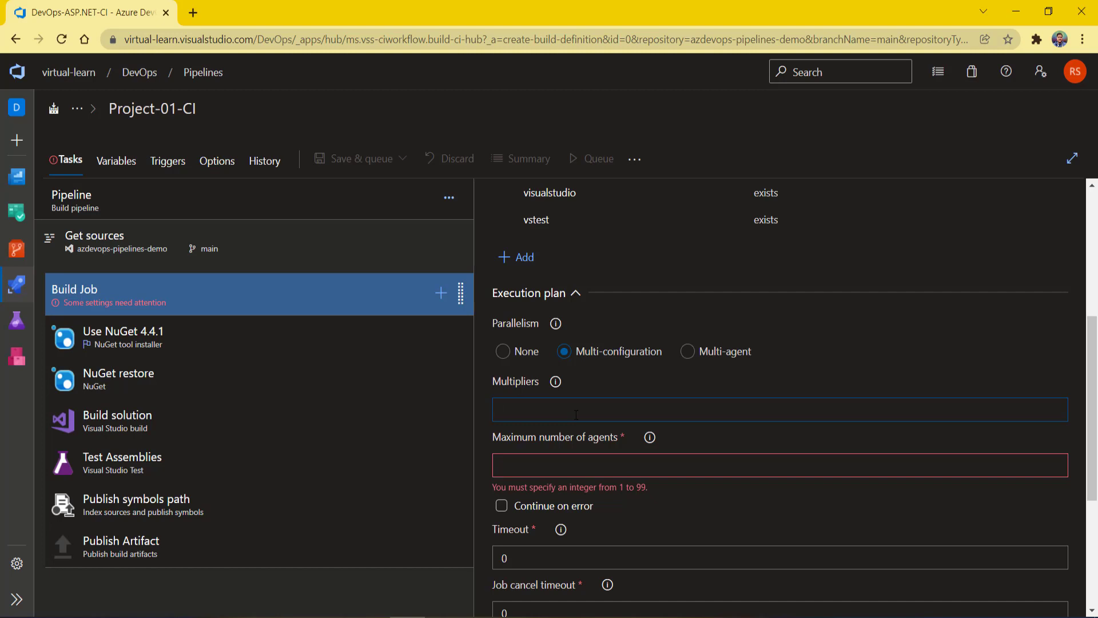
left_click(503, 351)
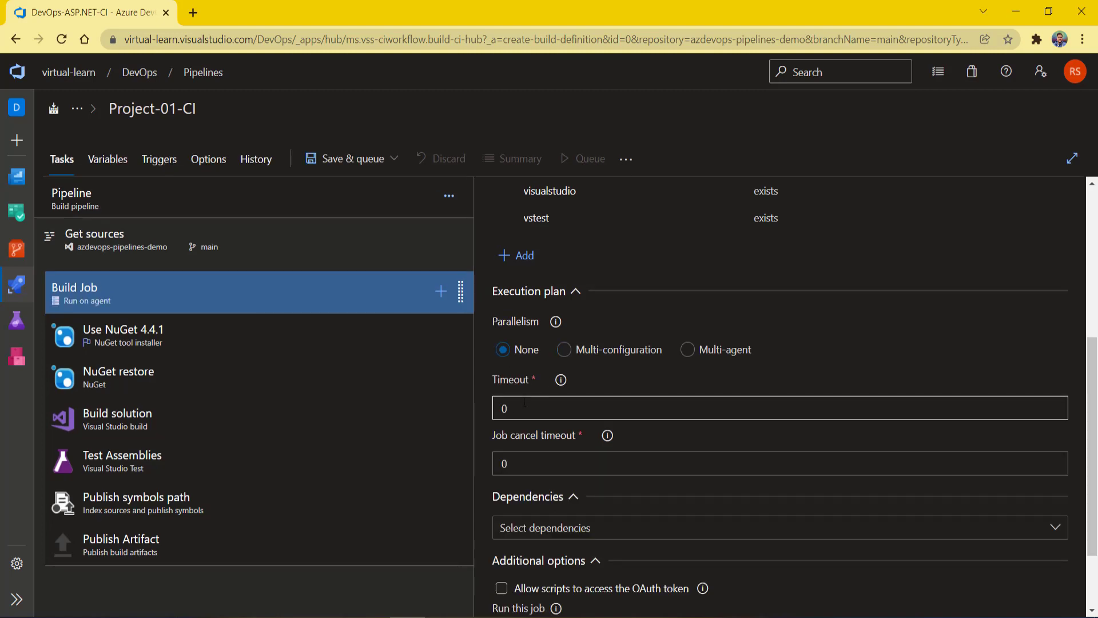
left_click(687, 350)
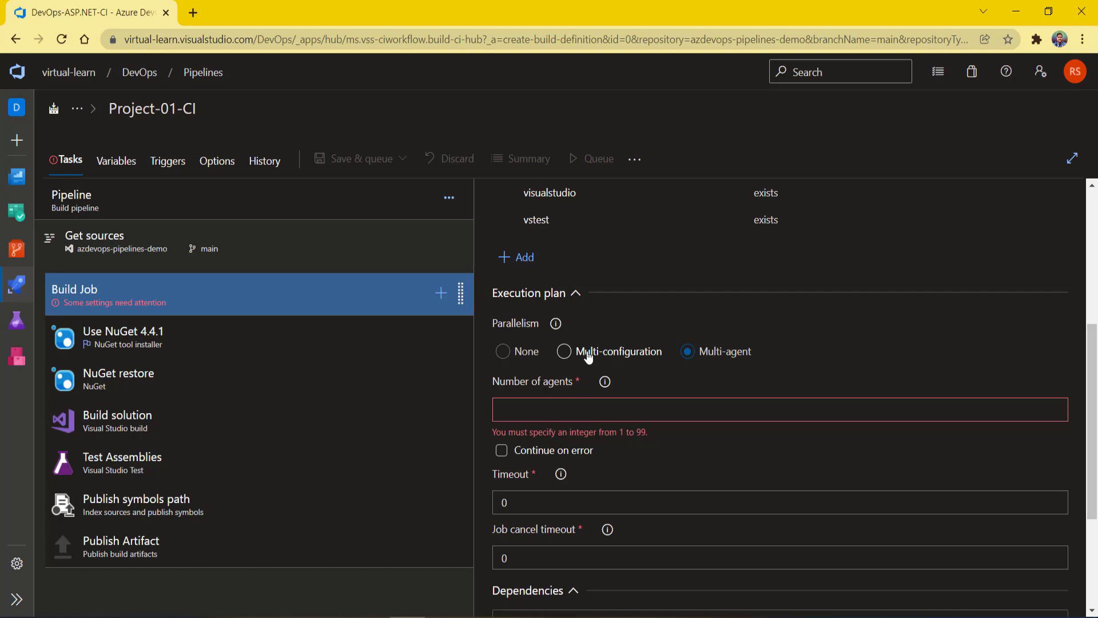
left_click(523, 352)
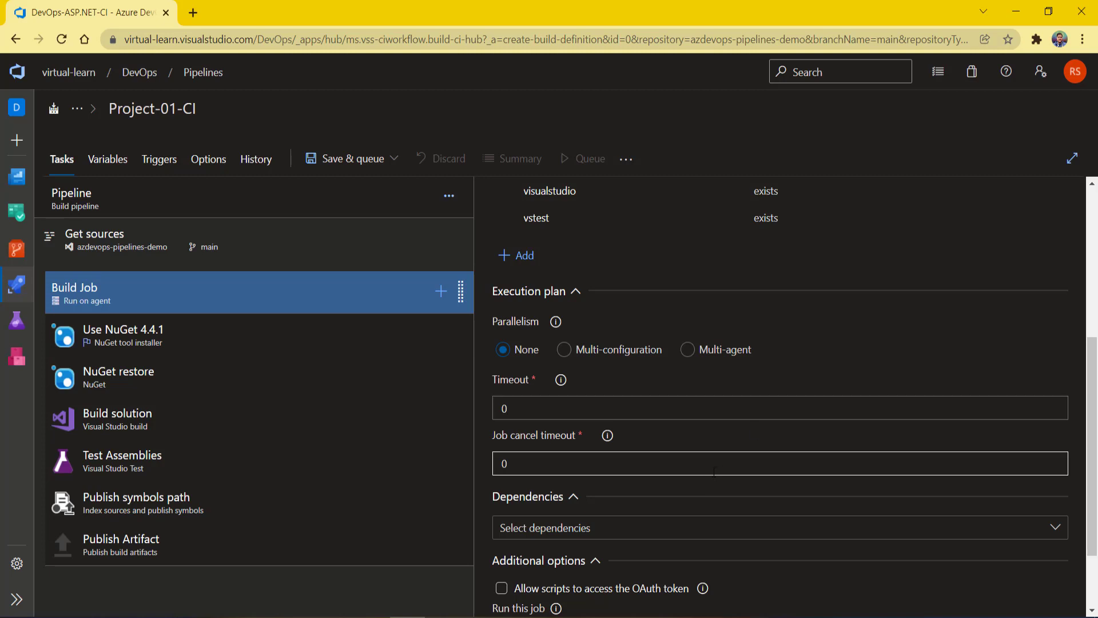
double_click(541, 458)
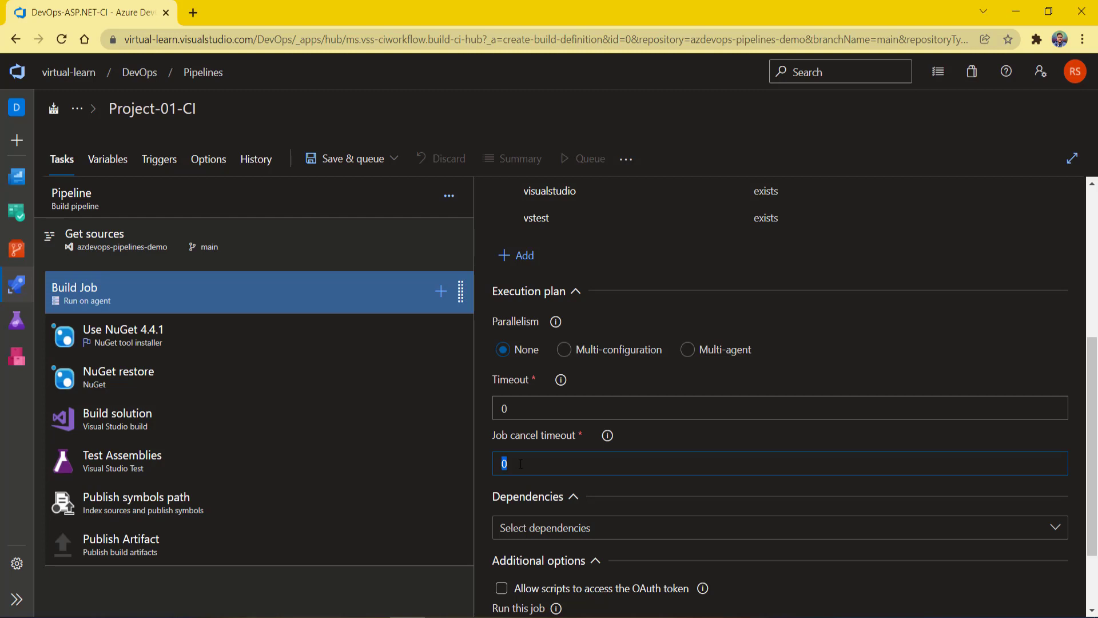
scroll(564, 506, "down", 2)
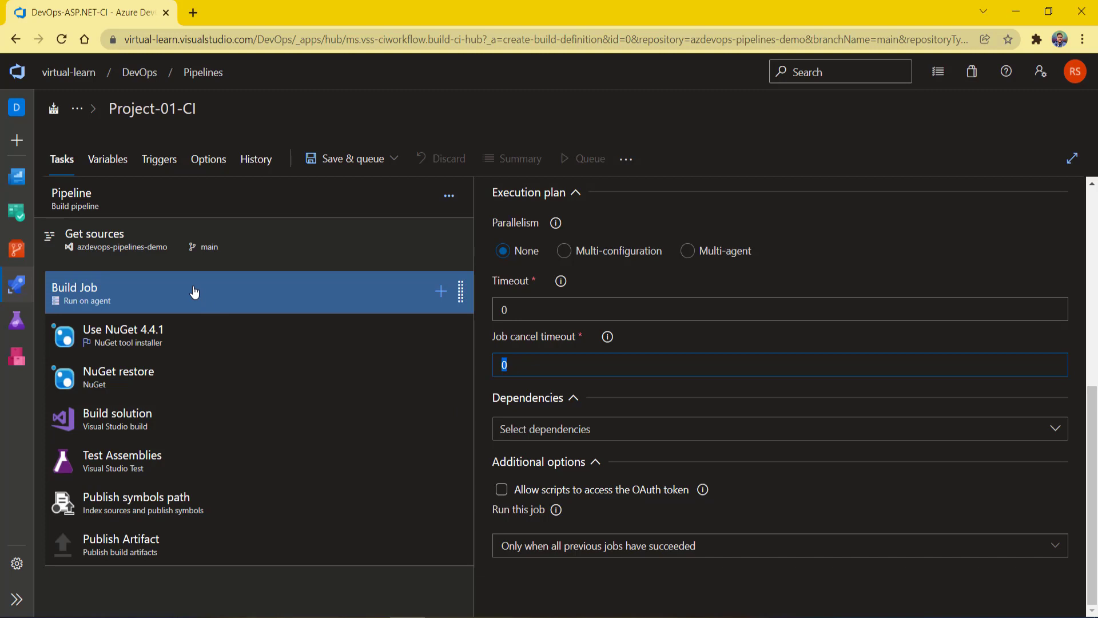
- Add a second agent job to the pipeline and name it Deploy
left_click(449, 195)
left_click(474, 222)
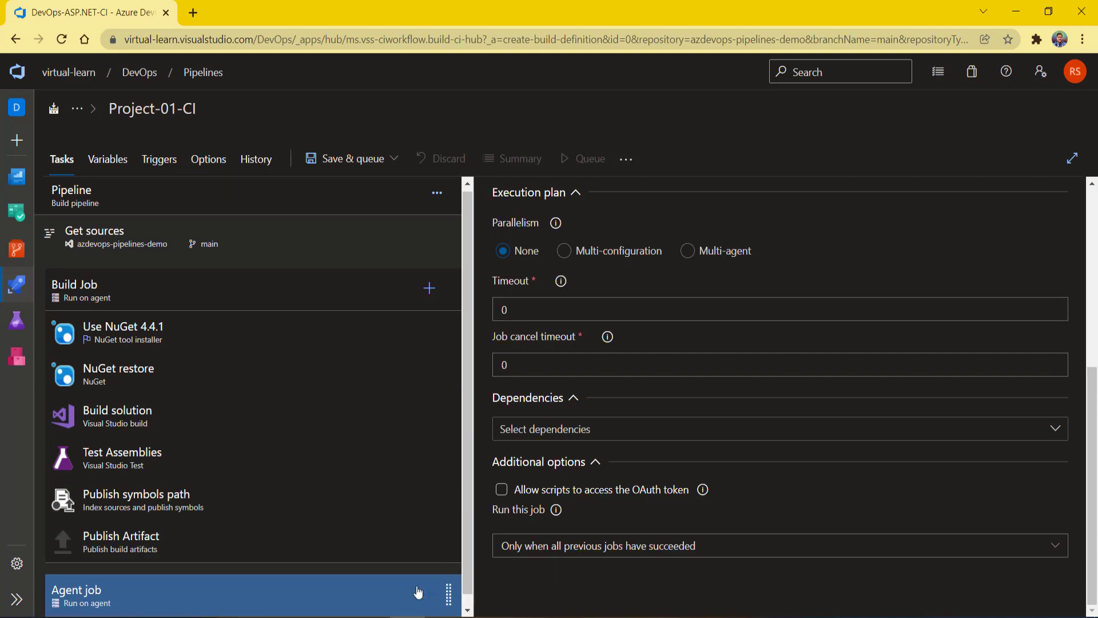
scroll(911, 421, "up", 6)
left_click(583, 282)
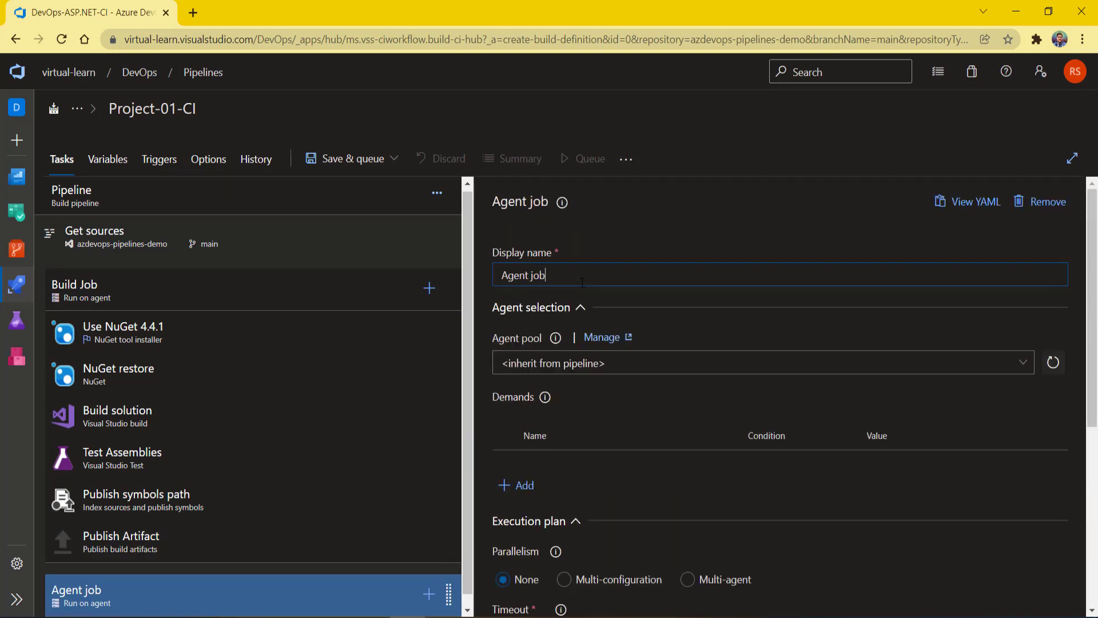
key("ctrl+a")
type("Del")
key("BackSpace")
type("ploy")
- Make the Deploy job dependent on Build Job
scroll(708, 457, "down", 5)
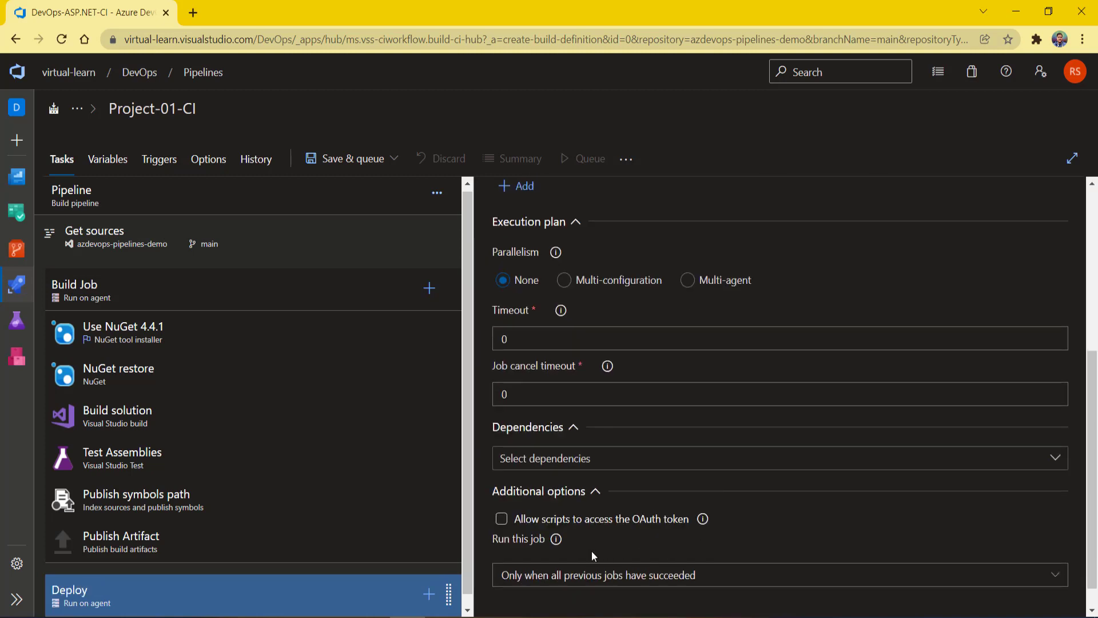
left_click(560, 466)
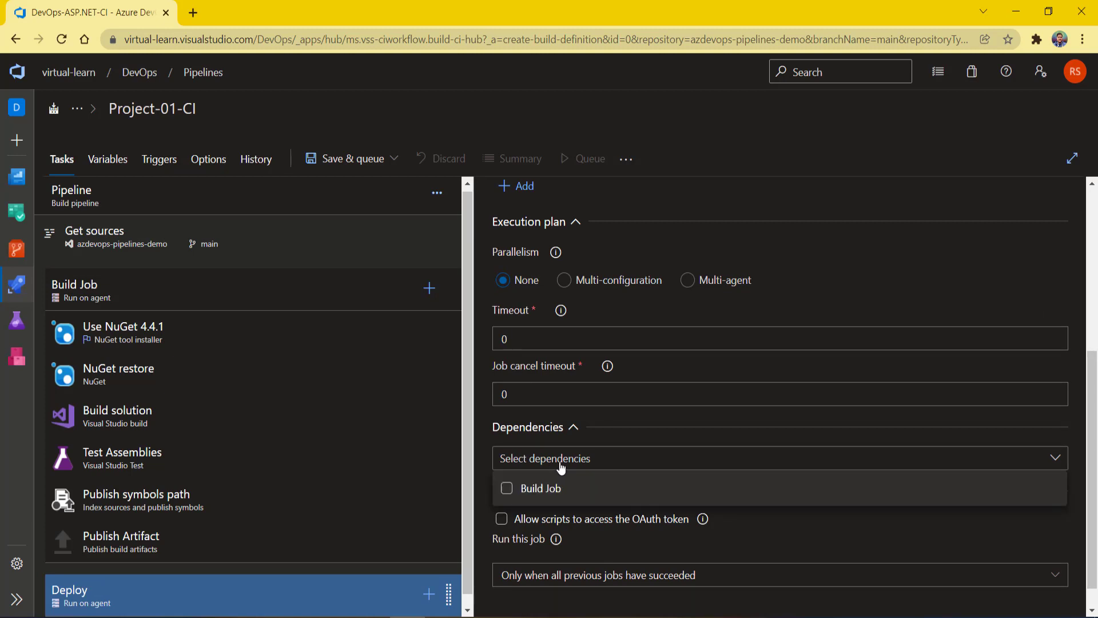
left_click(537, 488)
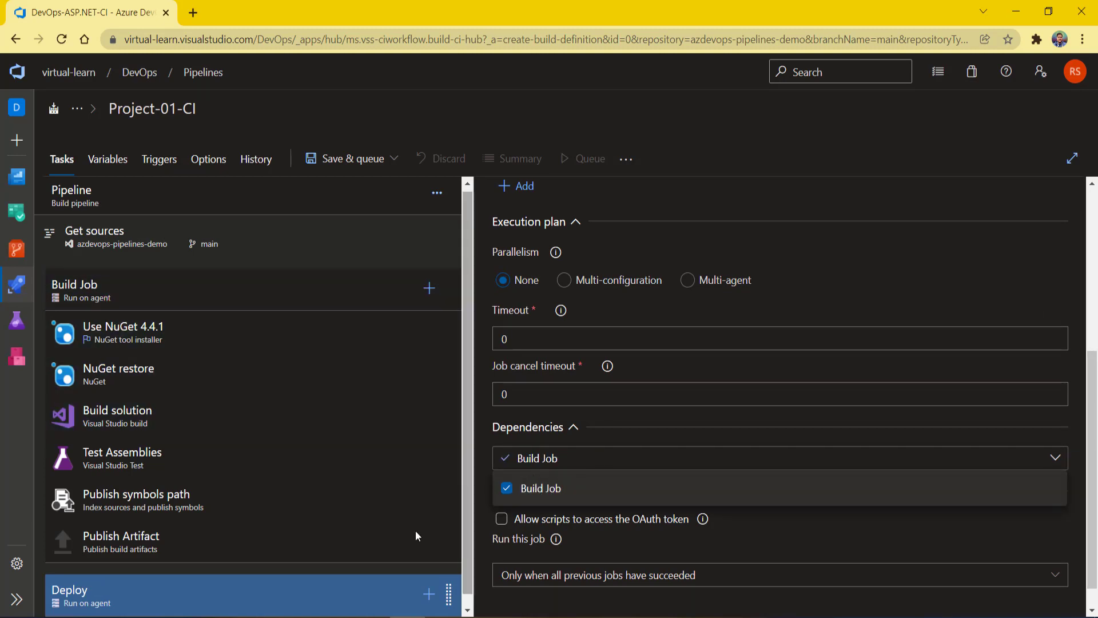
left_click(476, 540)
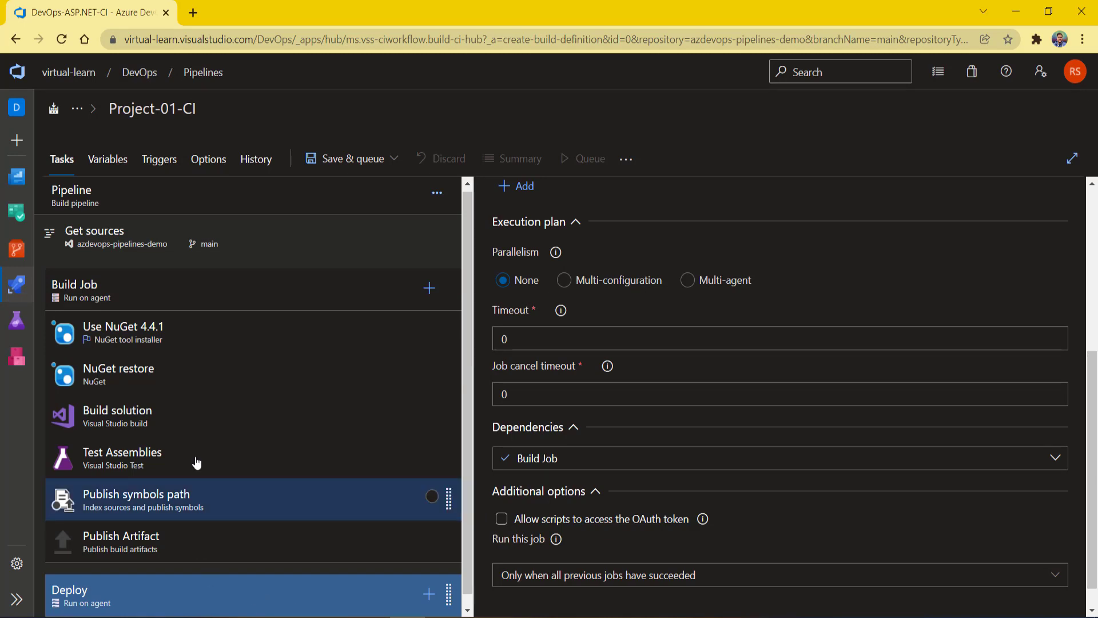
- Look through the available run conditions for Build Job without changing the selected one
left_click(121, 297)
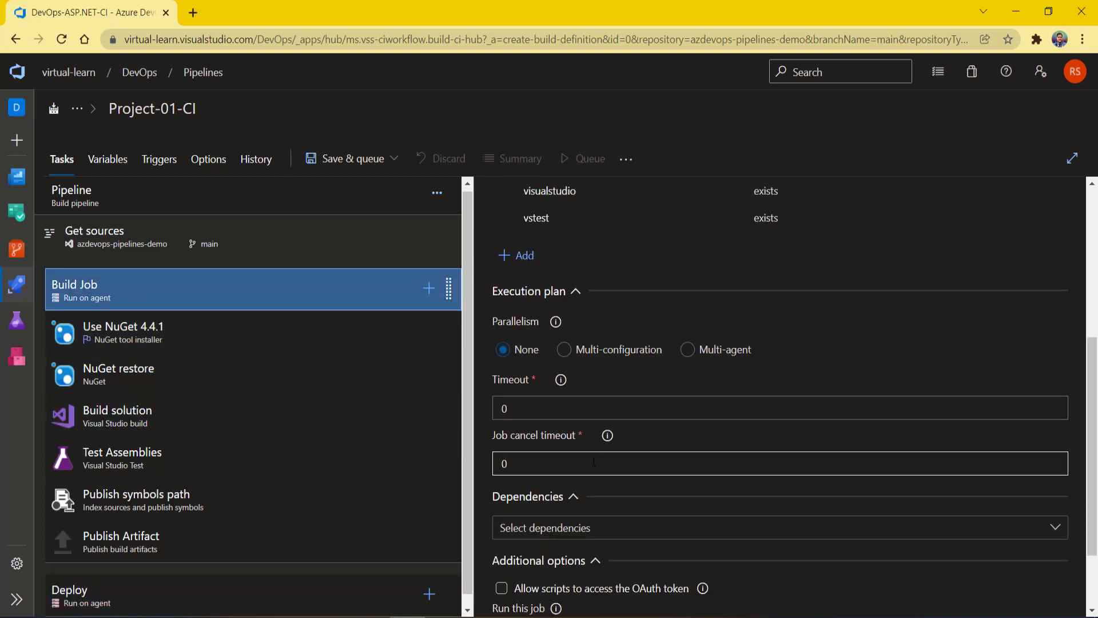
scroll(831, 426, "down", 2)
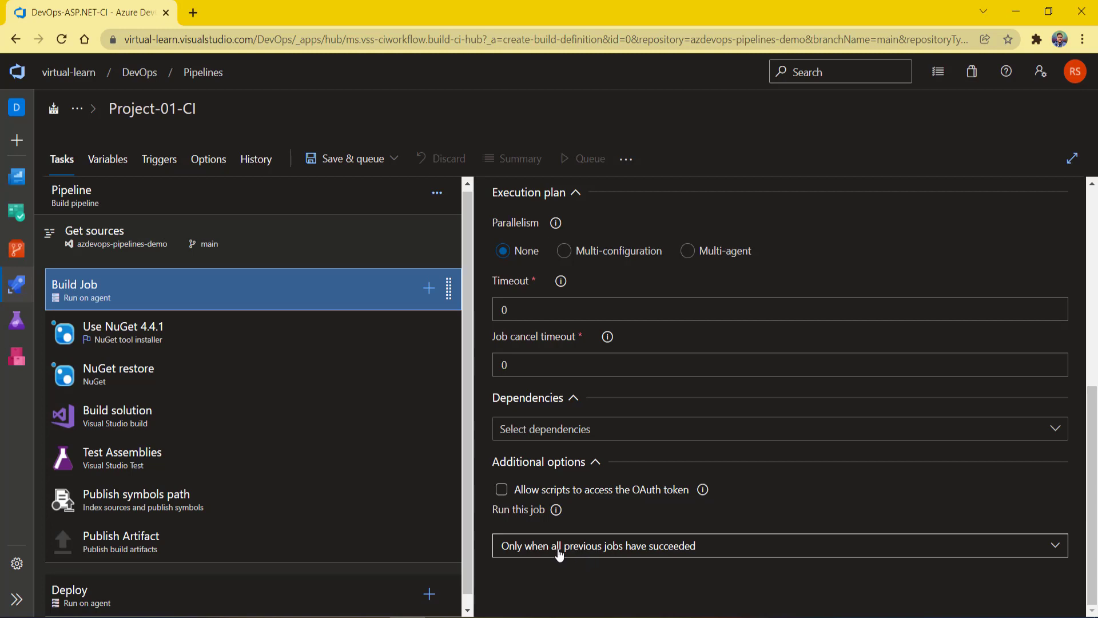
left_click(609, 550)
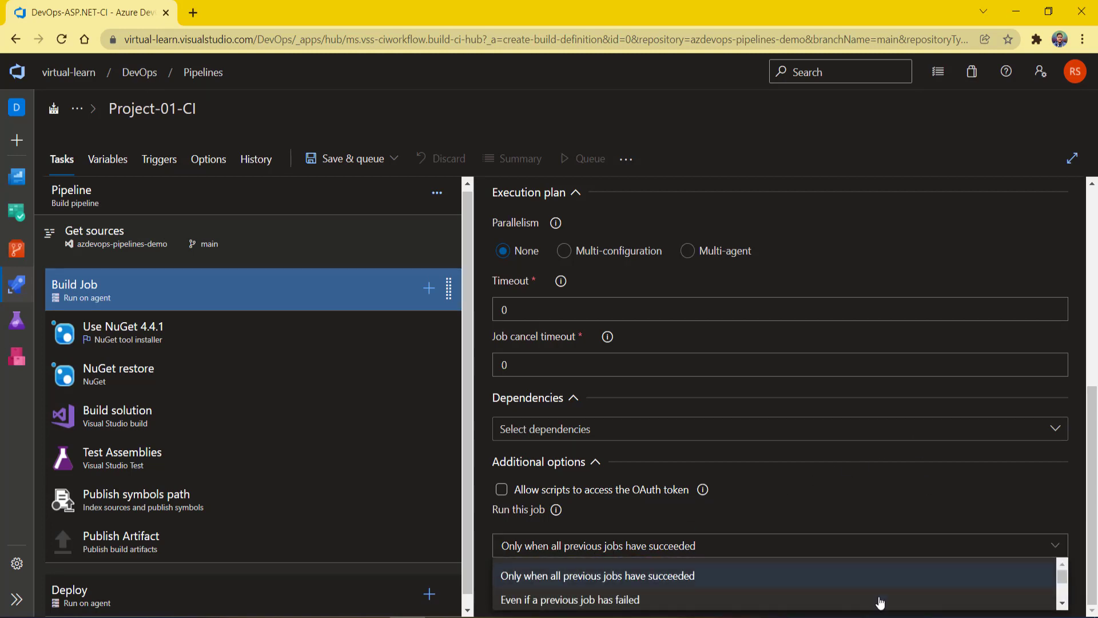
left_click(1093, 476)
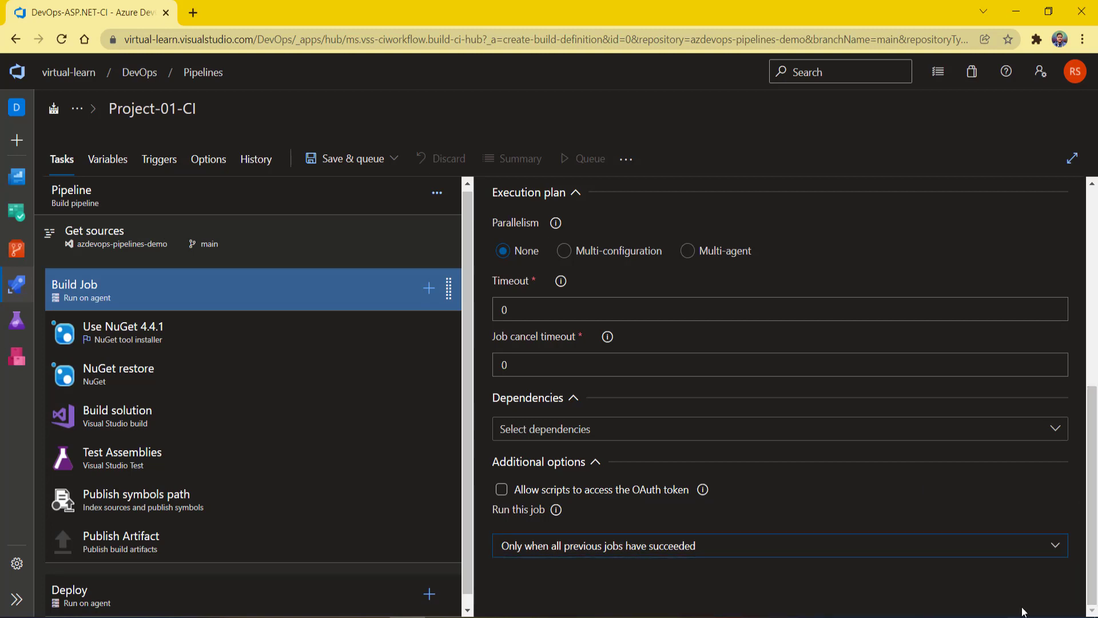
left_click(1024, 556)
left_click(1062, 604)
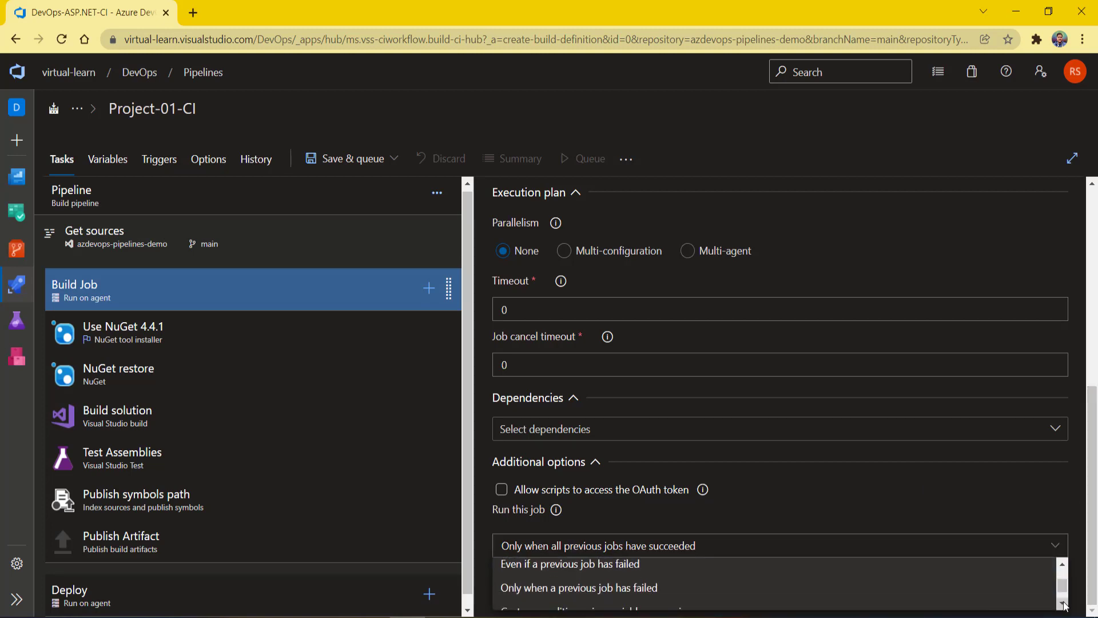
left_click(1062, 603)
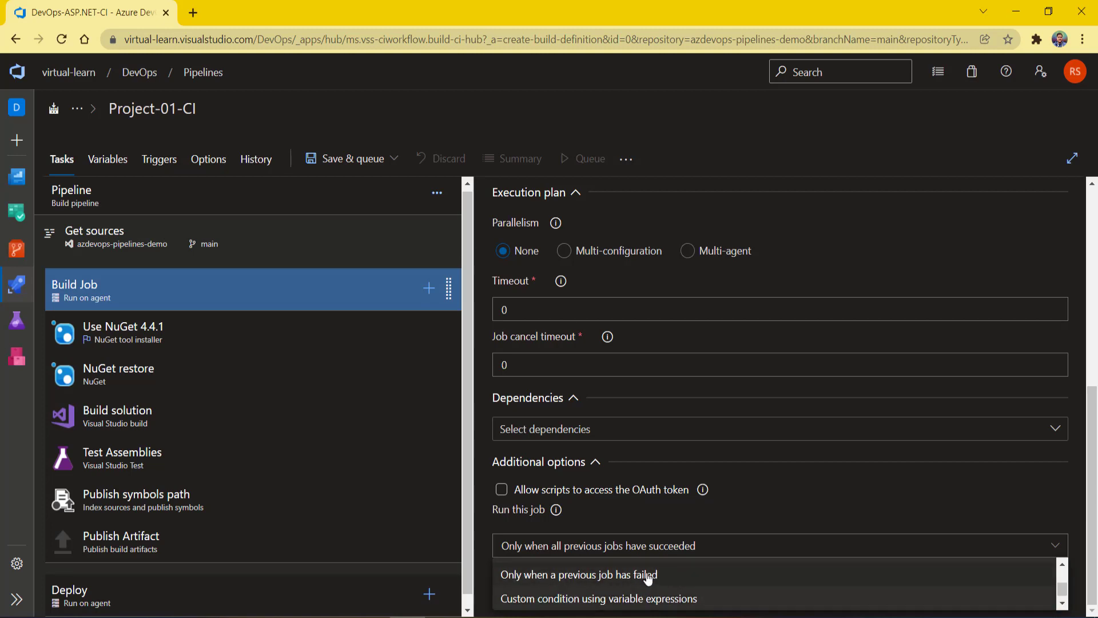
scroll(647, 572, "up", 1)
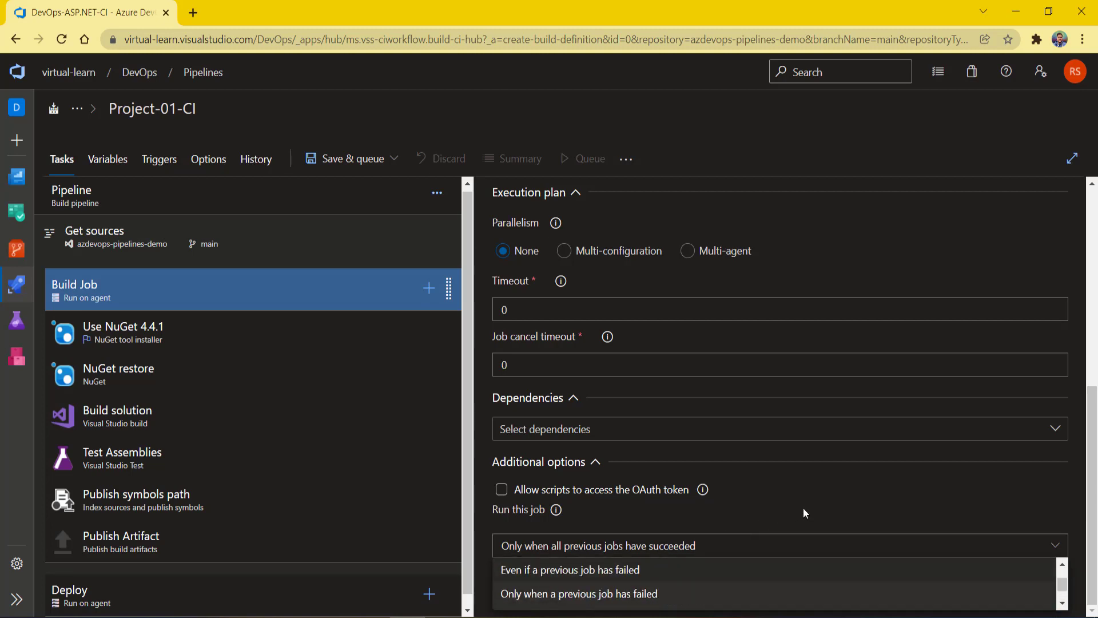
key("Escape")
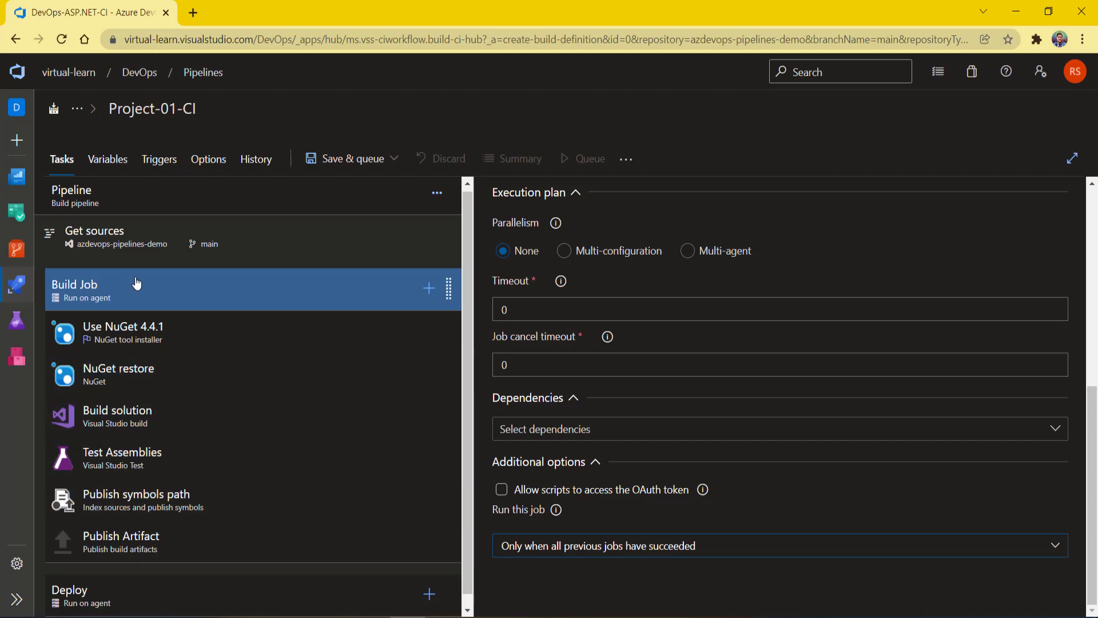
- Review the settings of the pipeline, Build Job, and its NuGet tool installer, NuGet restore, Publish symbols path and Publish Artifact tasks
left_click(85, 200)
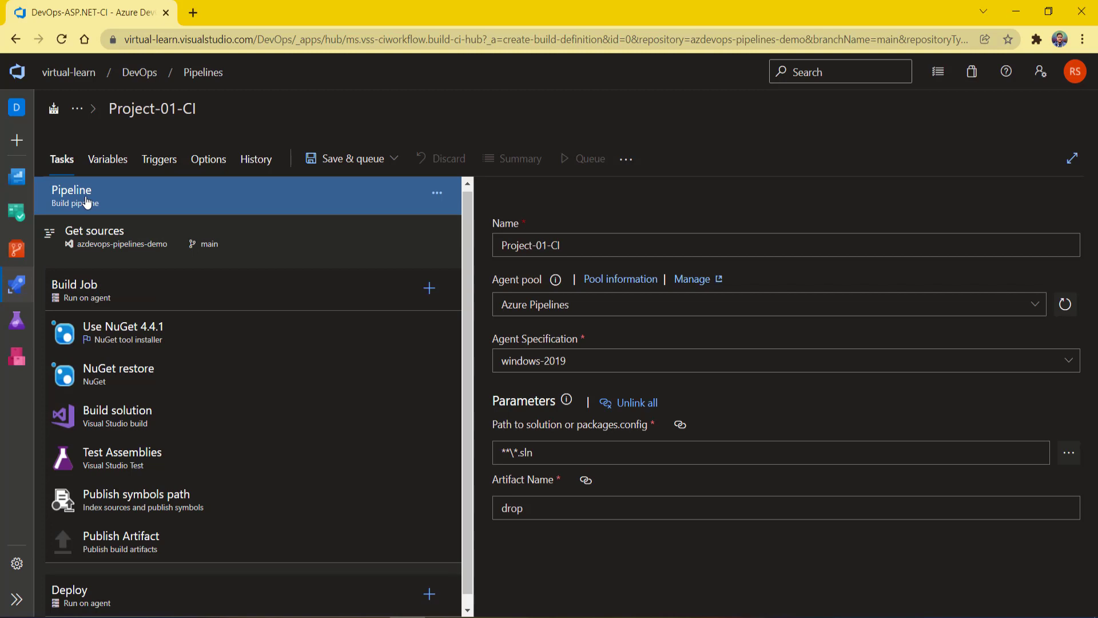
left_click(123, 288)
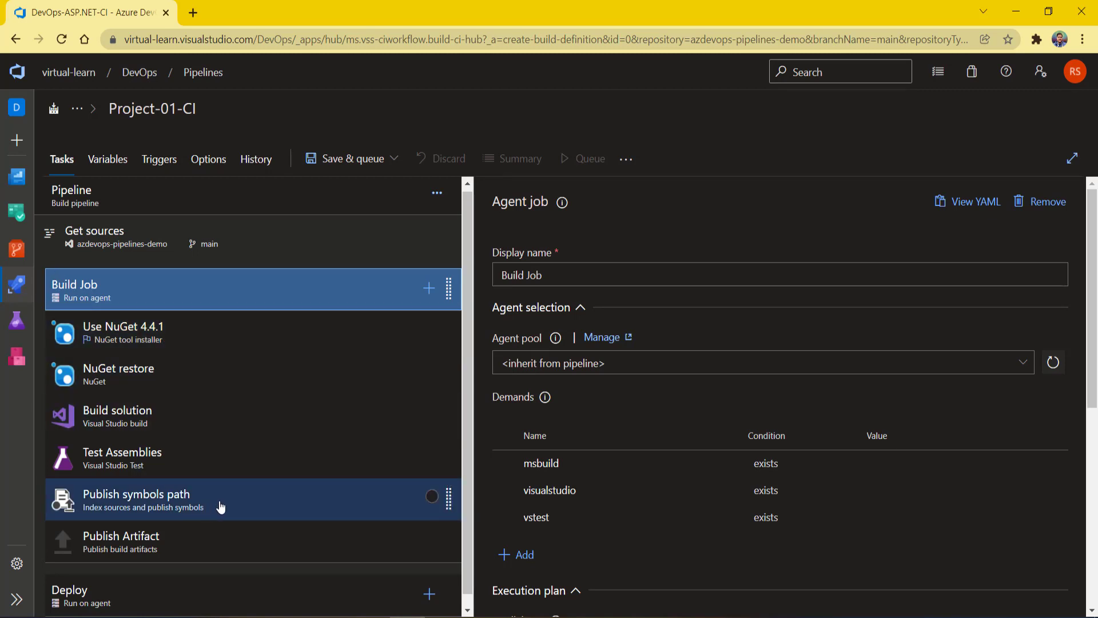
left_click(181, 337)
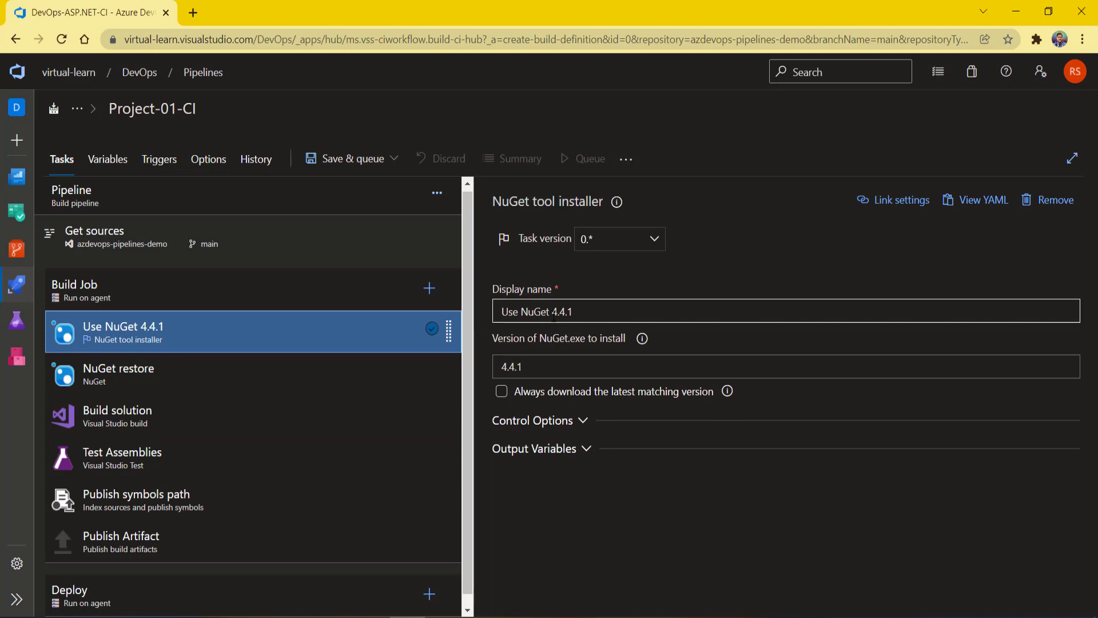
left_click(247, 382)
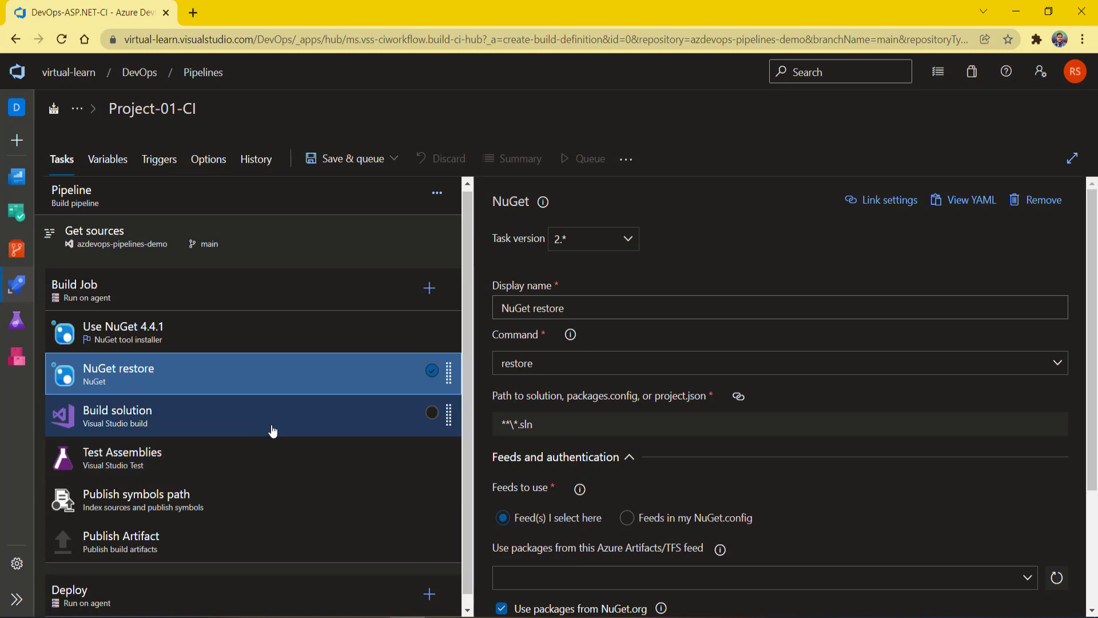
left_click(266, 512)
left_click(263, 542)
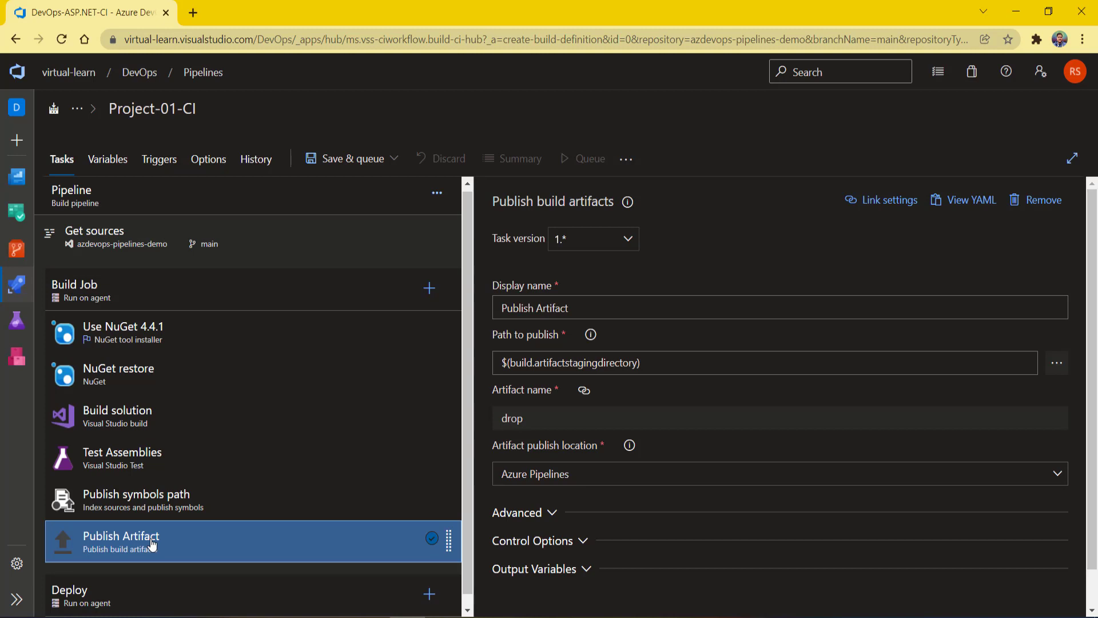
- Start a second build pipeline in a new browser tab with the classic editor, using the Empty job template for azdevops-pipelines-demo
mouse_move(16, 283)
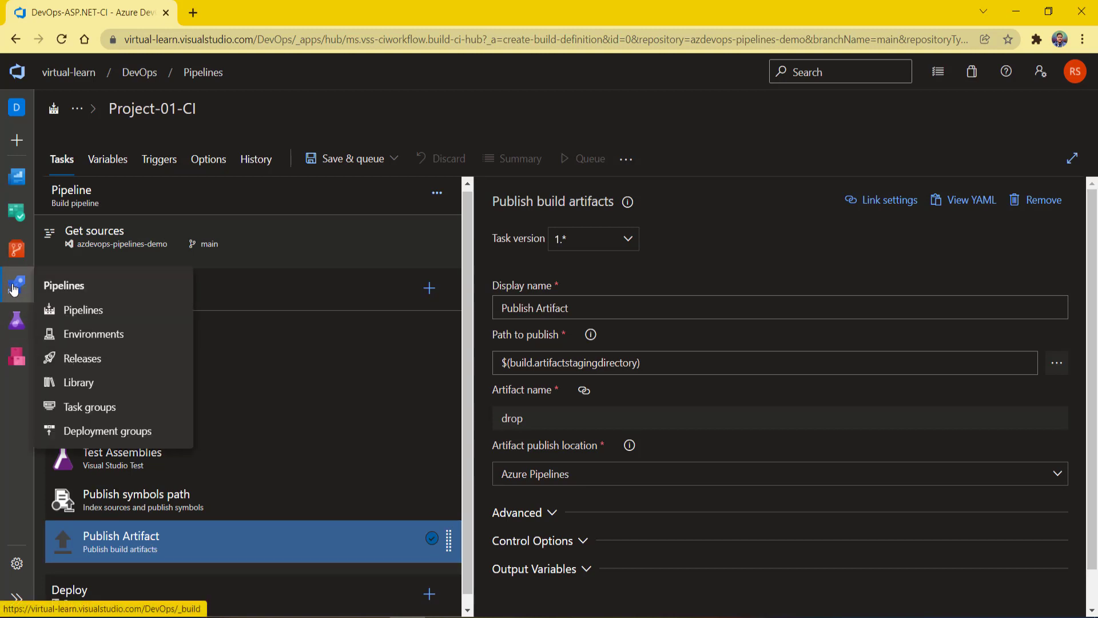
right_click(66, 308)
left_click(105, 313)
left_click(218, 7)
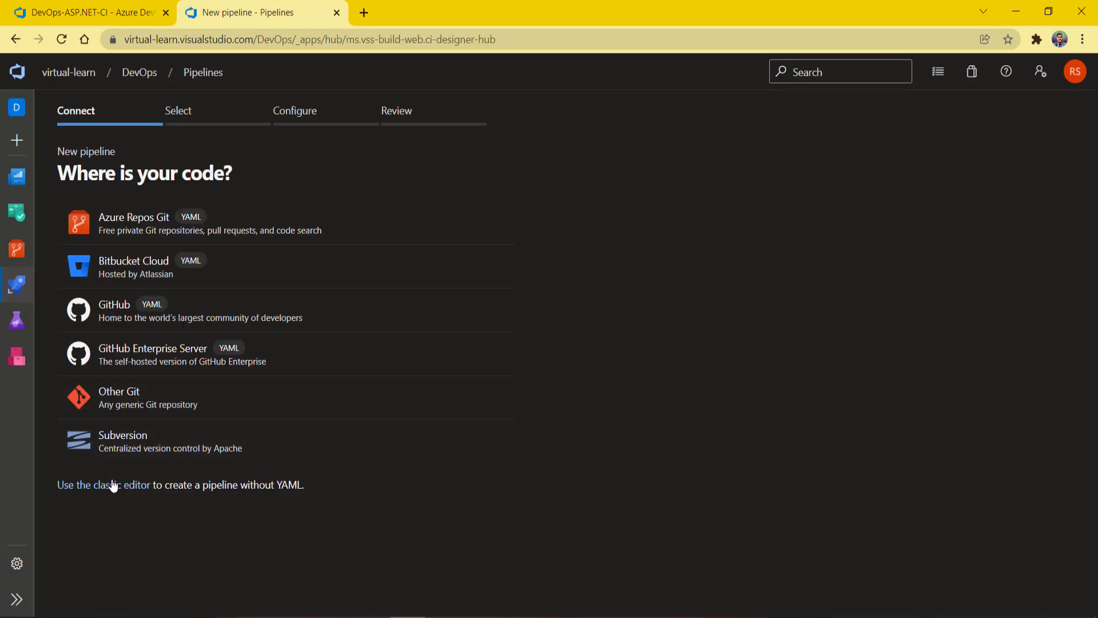
left_click(108, 480)
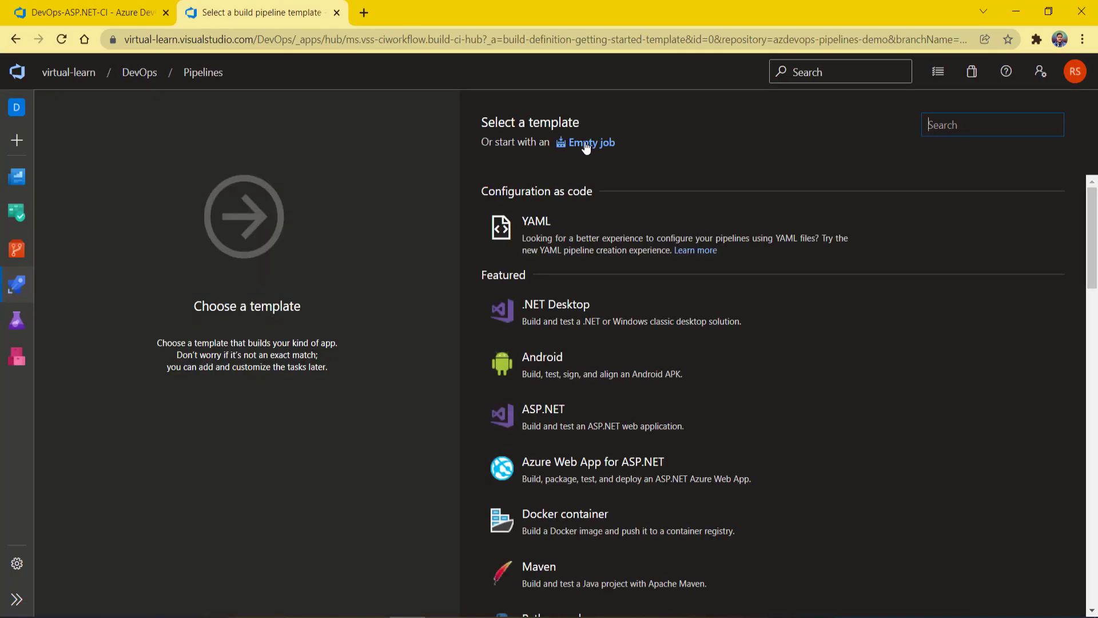
left_click(586, 144)
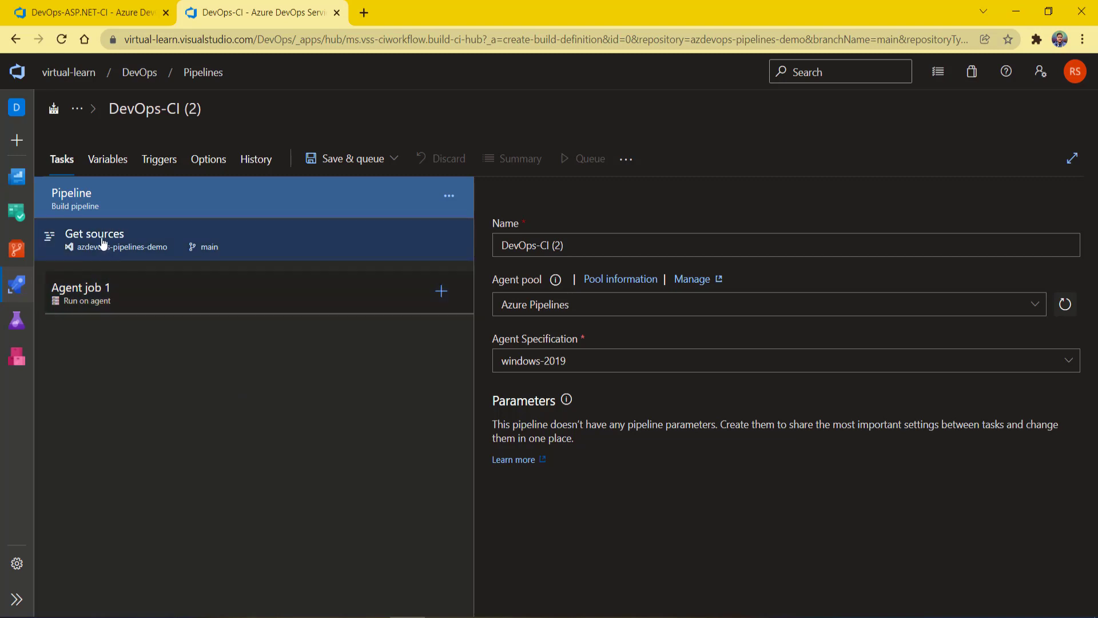
- Add the NuGet tool installer task and the NuGet restore task to Agent job 1
left_click(341, 252)
left_click(250, 298)
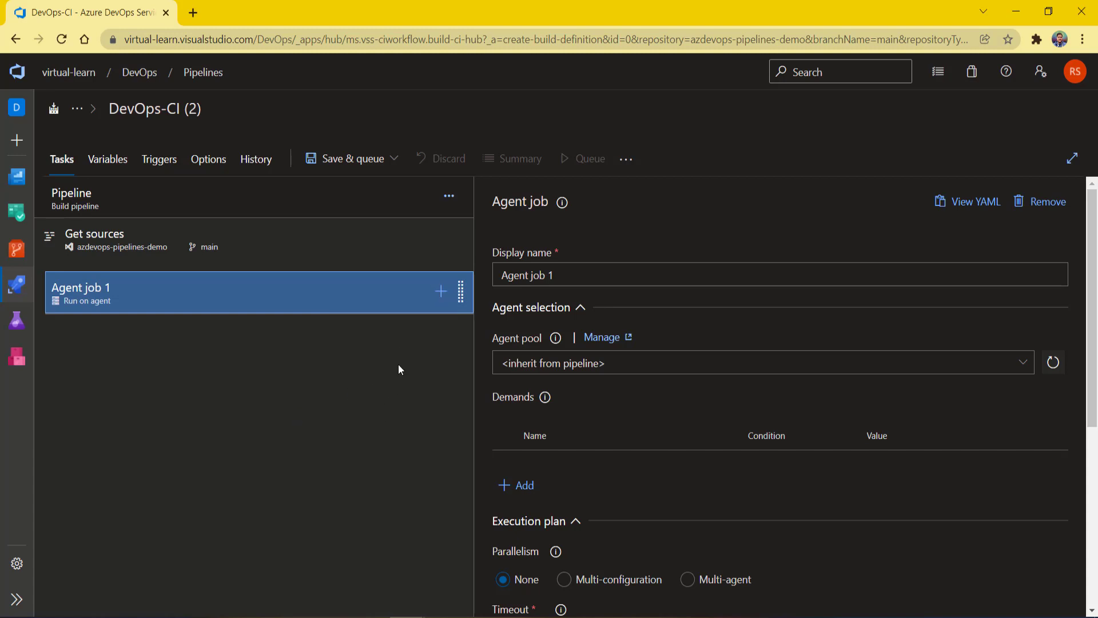
left_click(441, 292)
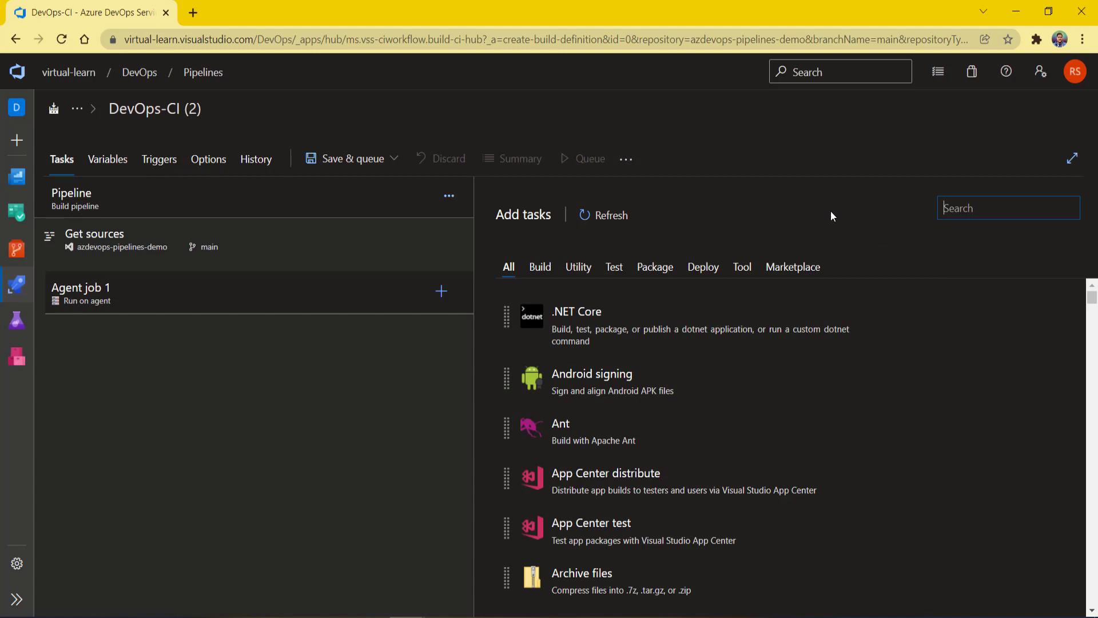
scroll(886, 409, "down", 8)
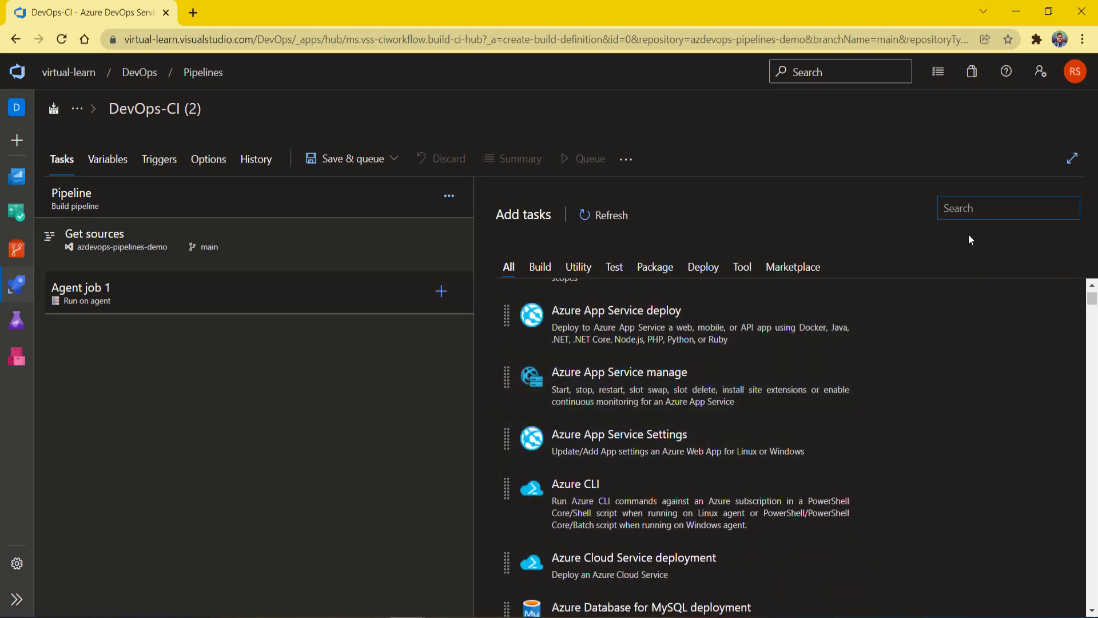
type("nug")
mouse_move(665, 367)
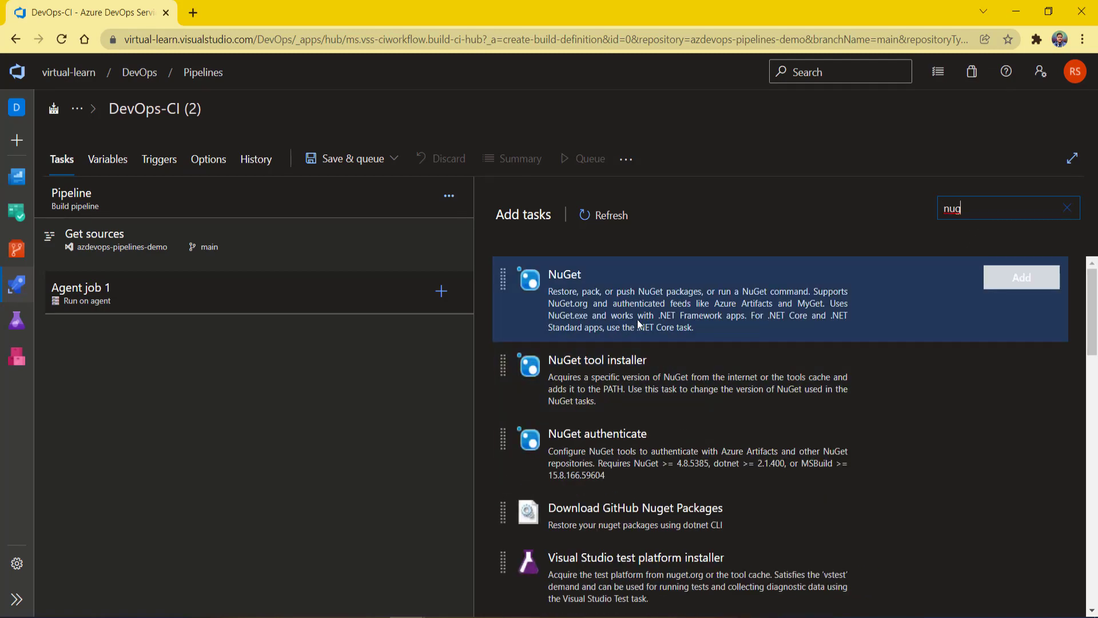
left_click(1015, 372)
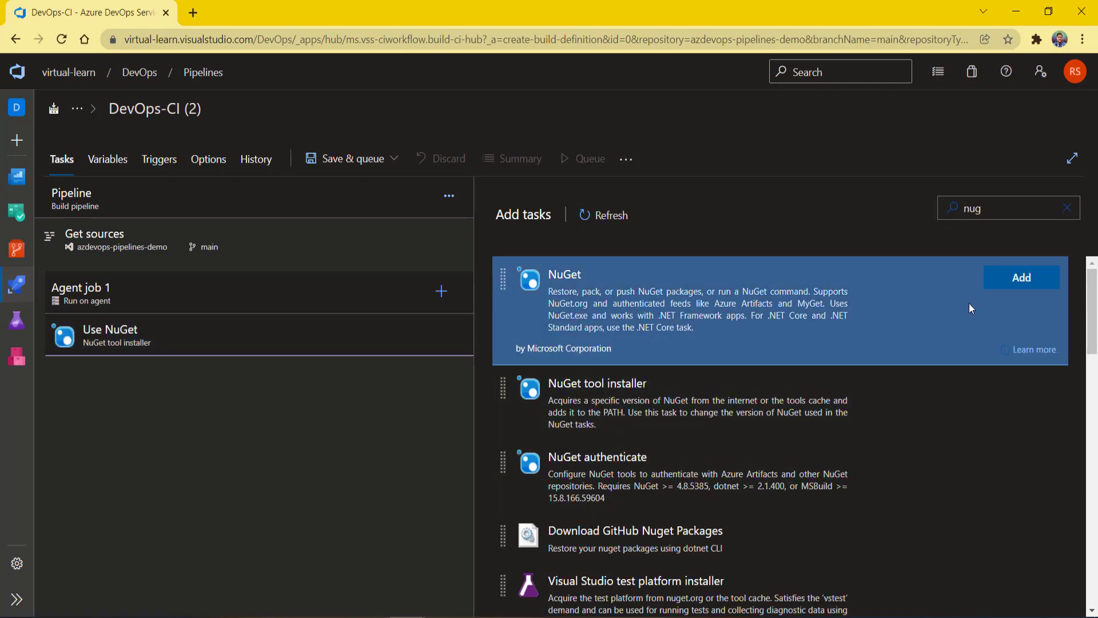
left_click(1012, 280)
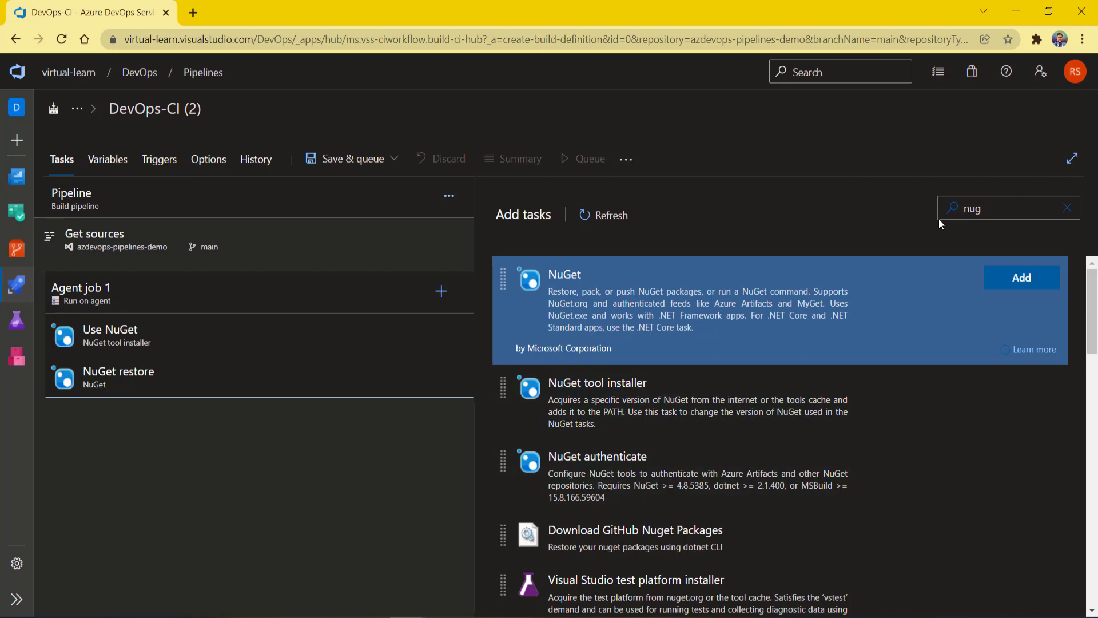
double_click(969, 209)
type("net")
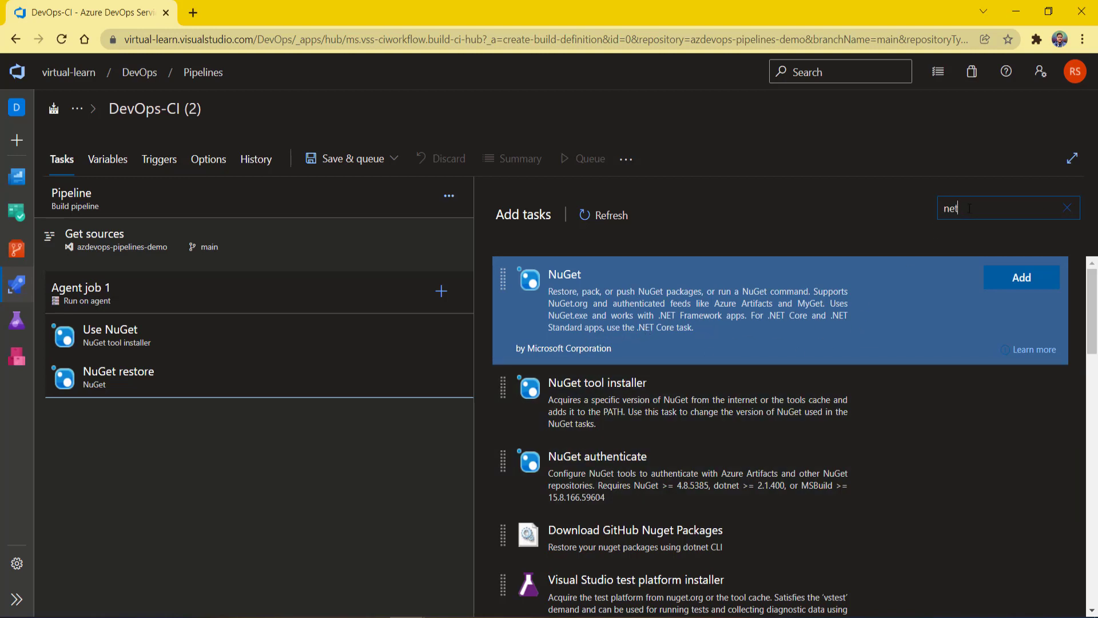
scroll(875, 429, "down", 4)
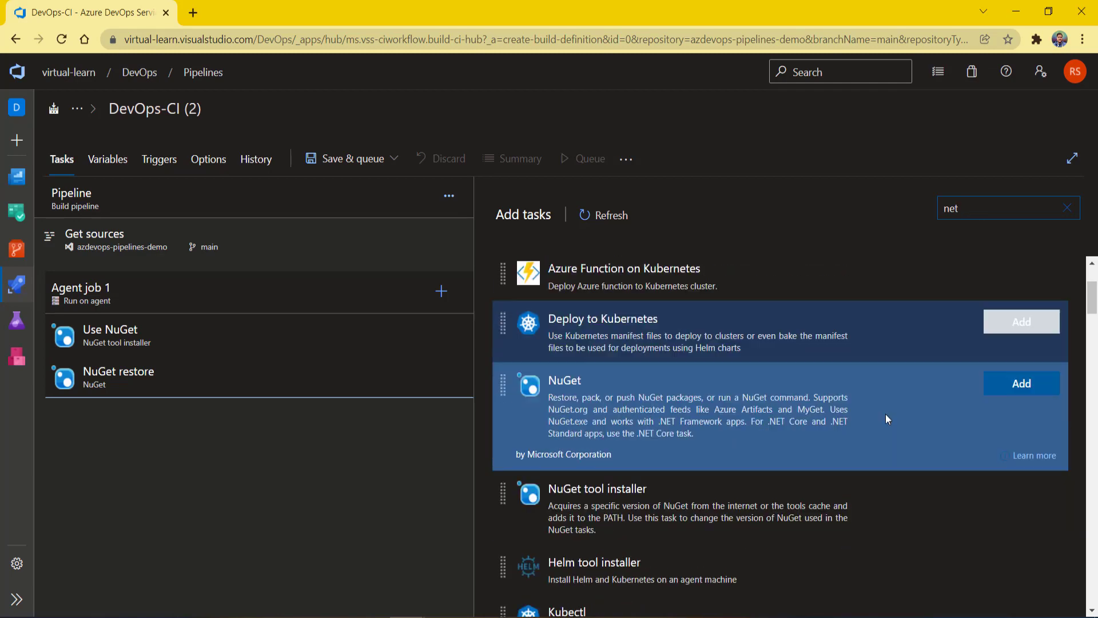
scroll(755, 458, "down", 5)
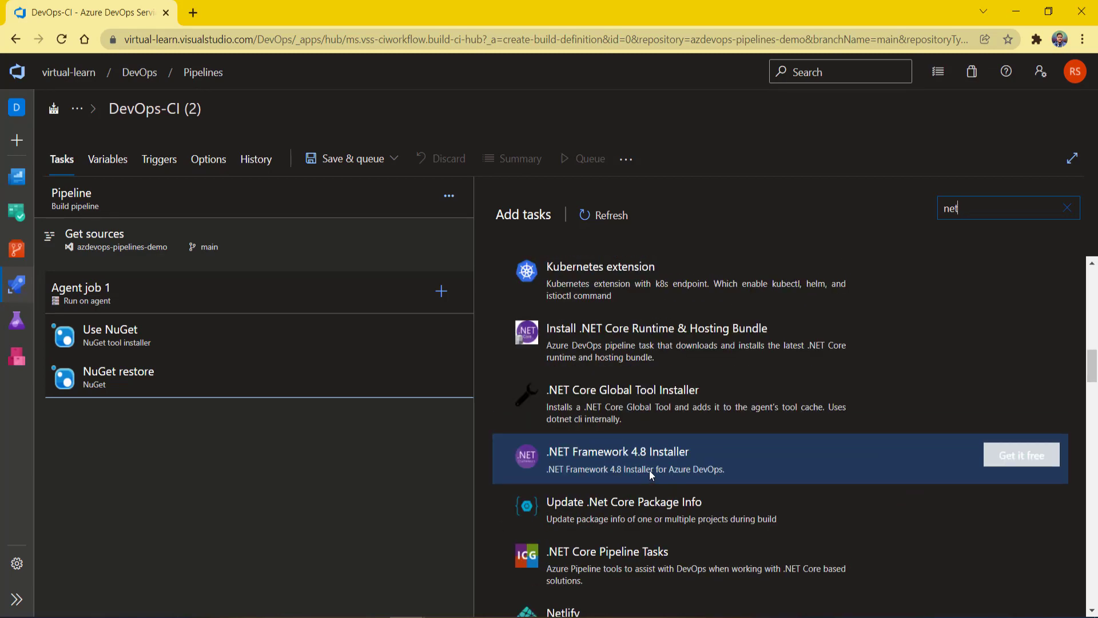
scroll(649, 470, "down", 5)
- Search the available tasks for "build" and add the Visual Studio build task to Agent job 1
double_click(966, 202)
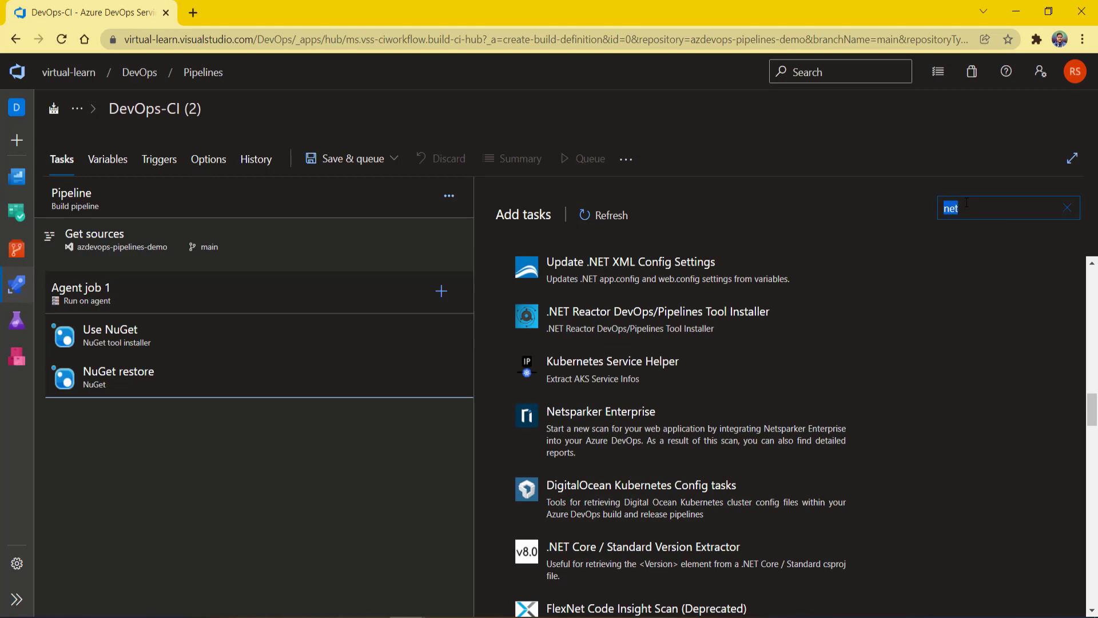
type("build")
left_click(1020, 417)
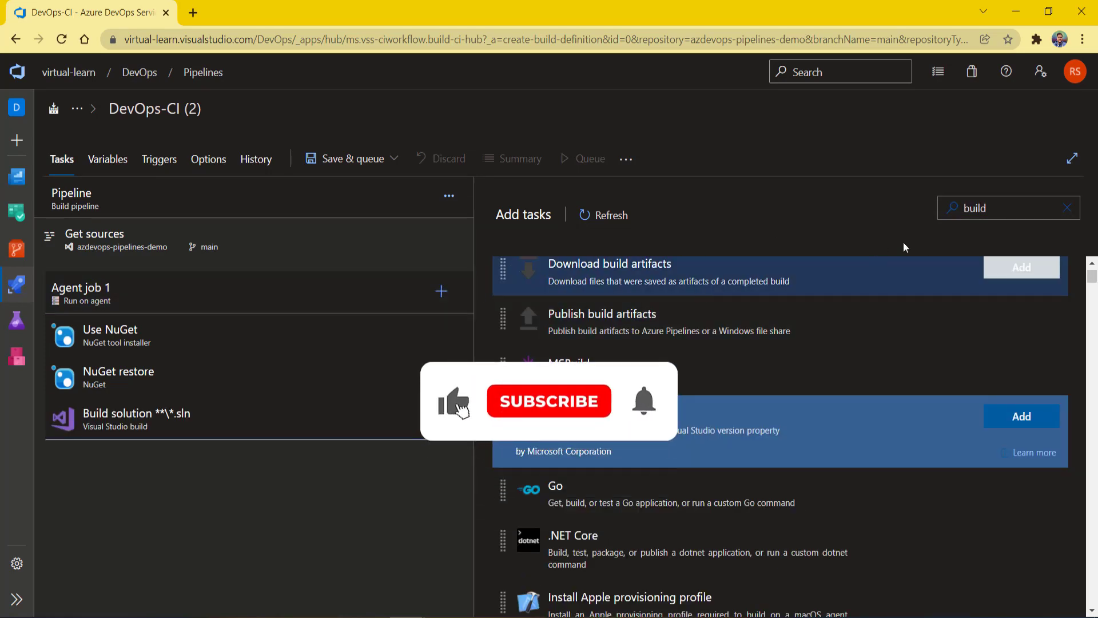
- Examine the Use NuGet task's advanced version setting and the commands available for the NuGet restore task
left_click(235, 343)
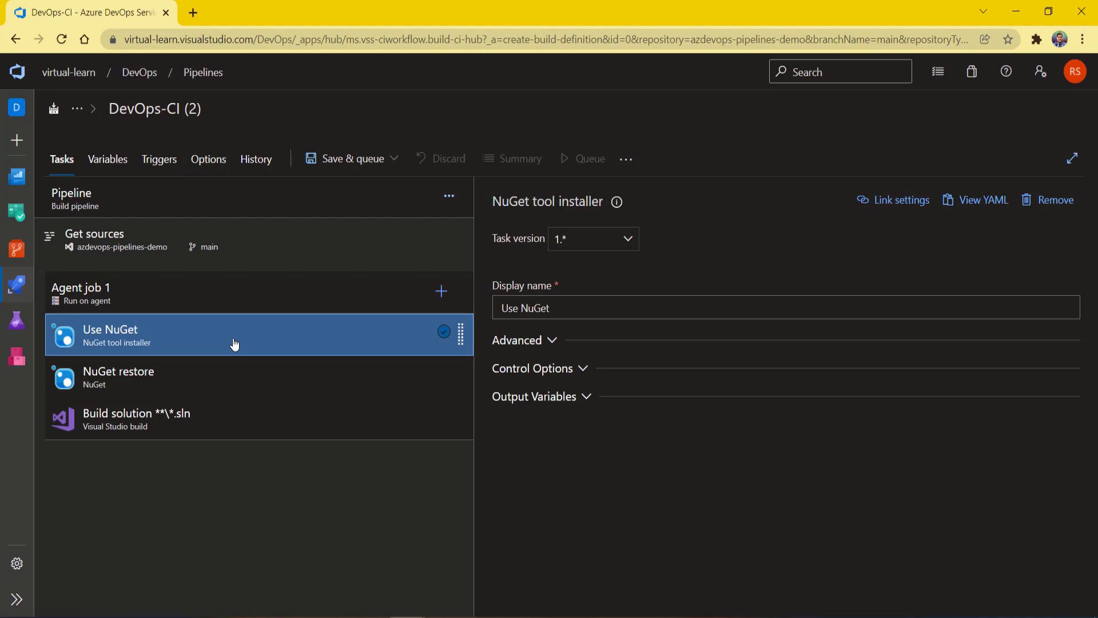
left_click(551, 341)
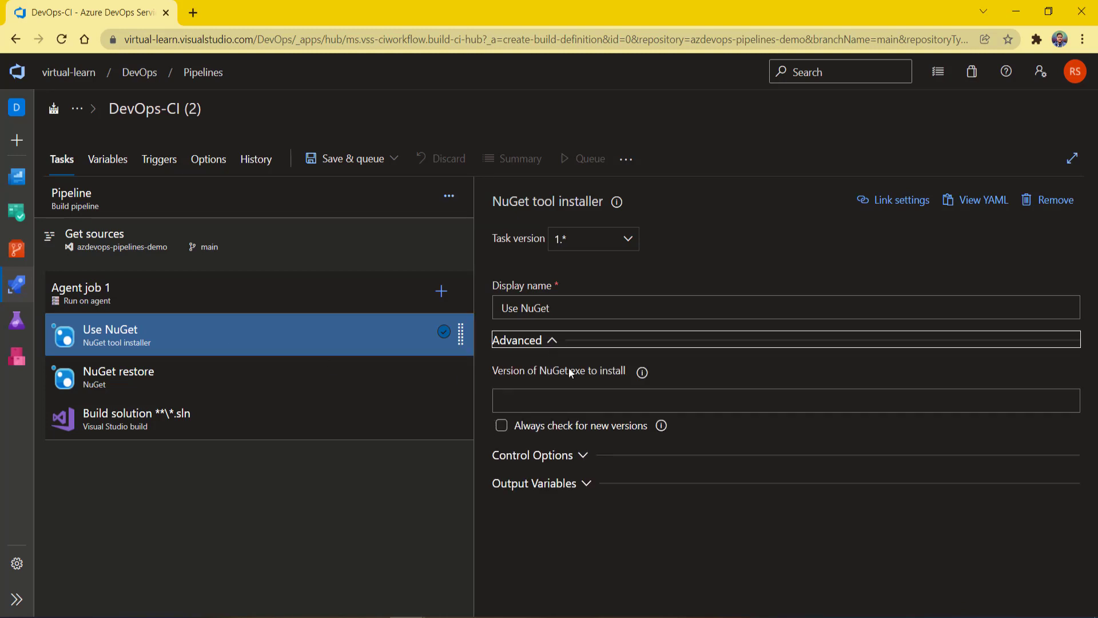
left_click(595, 403)
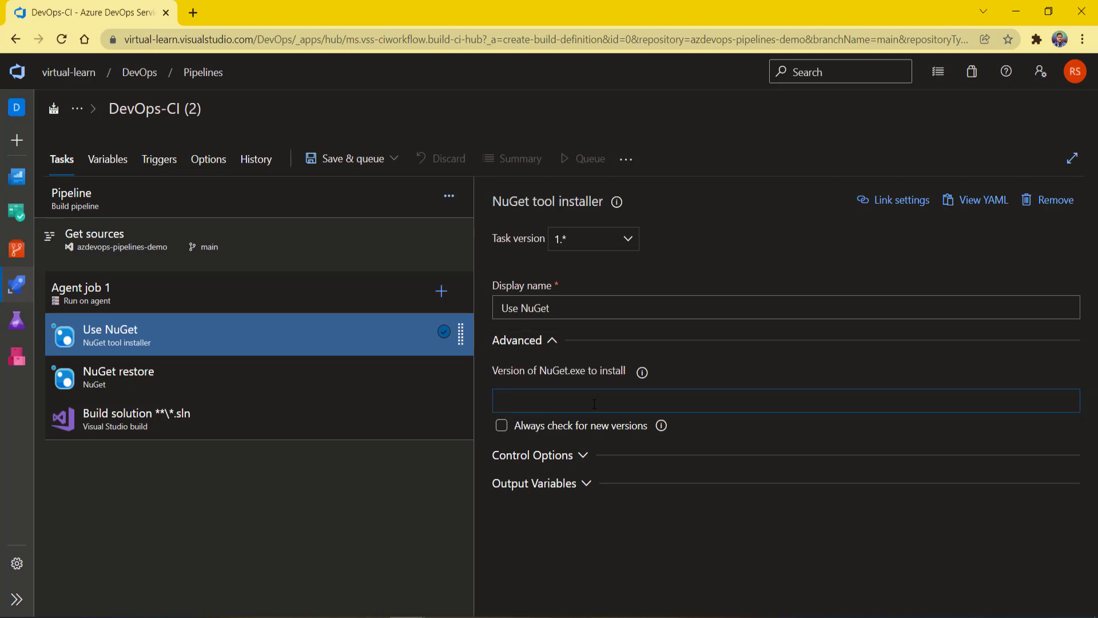
left_click(252, 385)
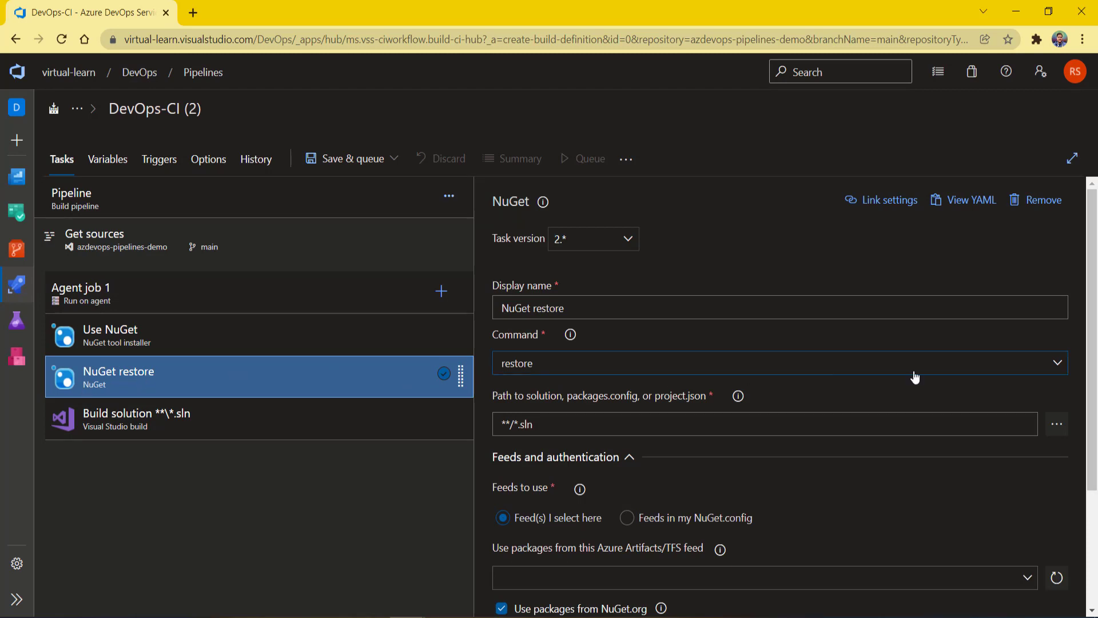
left_click(1051, 367)
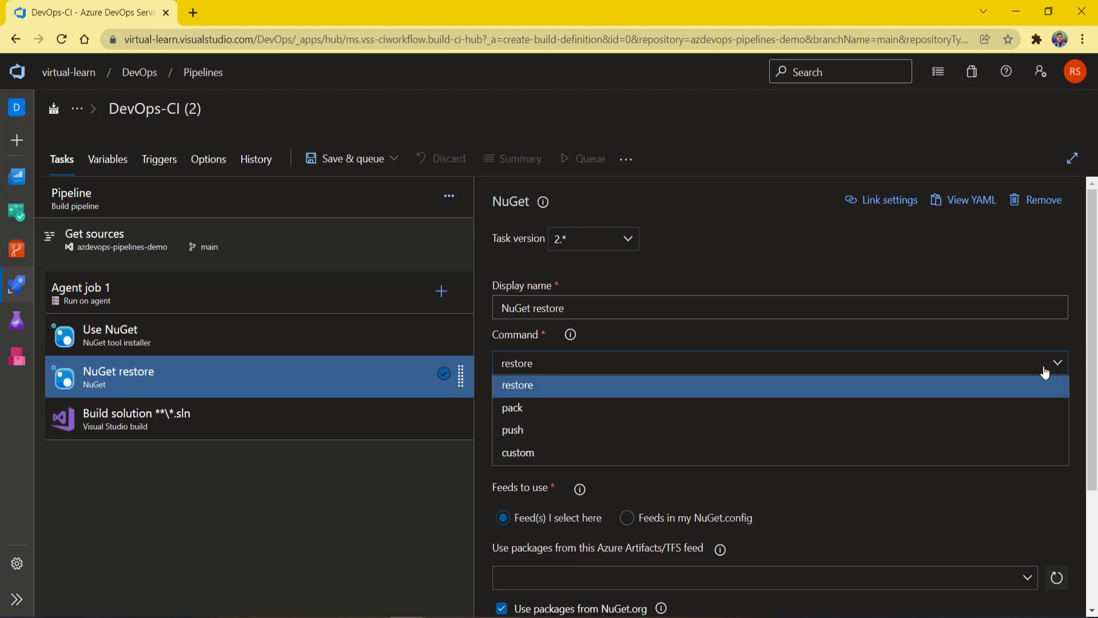
left_click(393, 501)
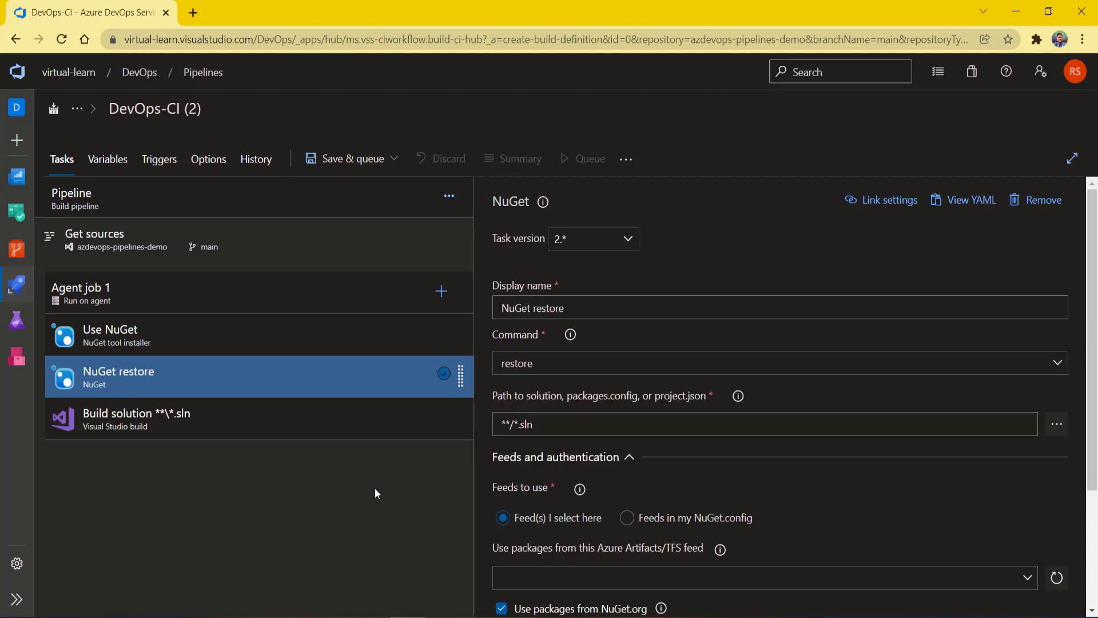
- Examine the Visual Studio build task's solution path, available Visual Studio versions and MSBuild arguments field
left_click(318, 427)
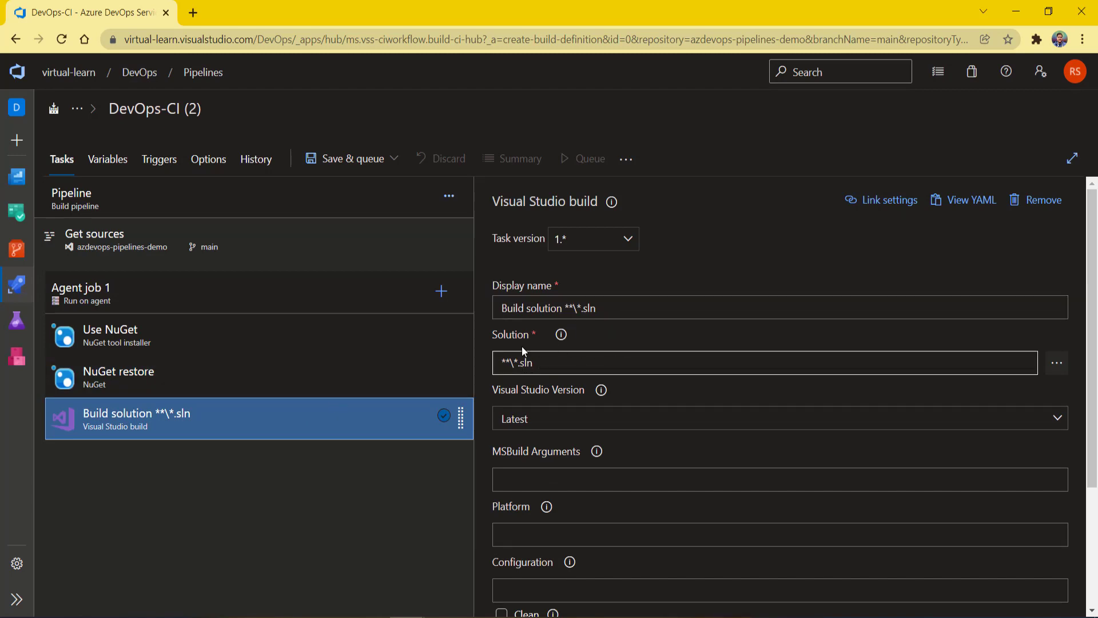
left_click(570, 370)
triple_click(571, 371)
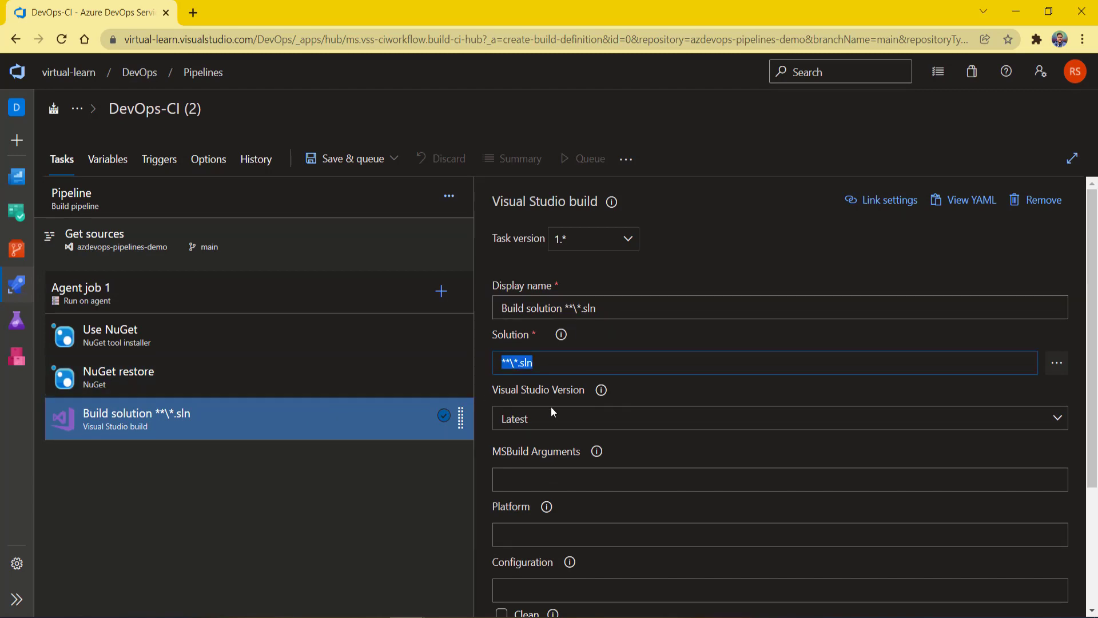
left_click(576, 417)
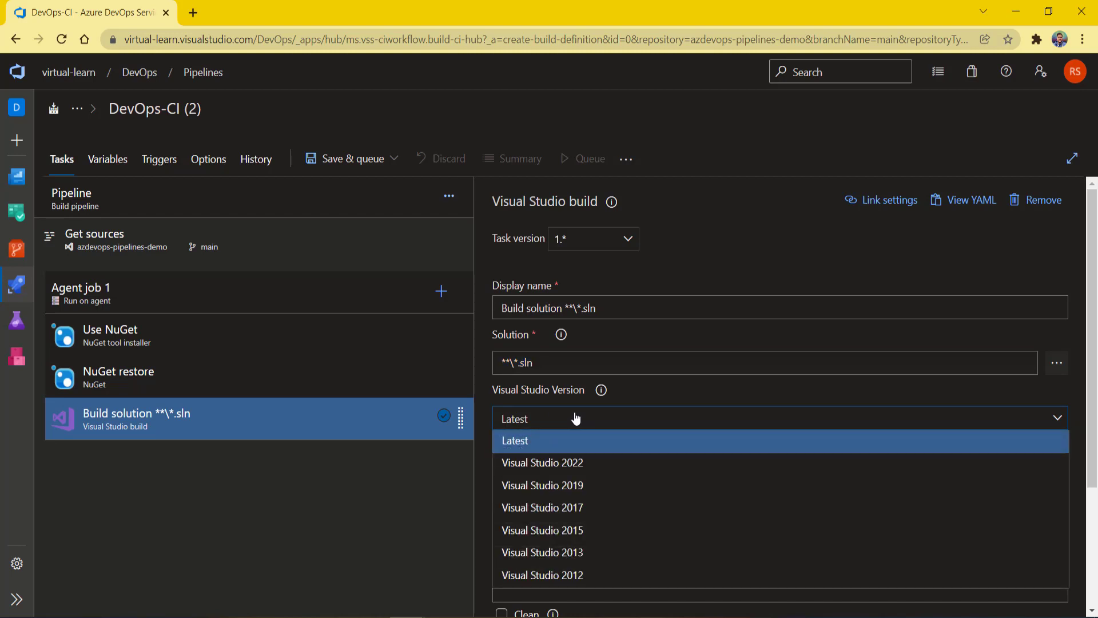
left_click(576, 417)
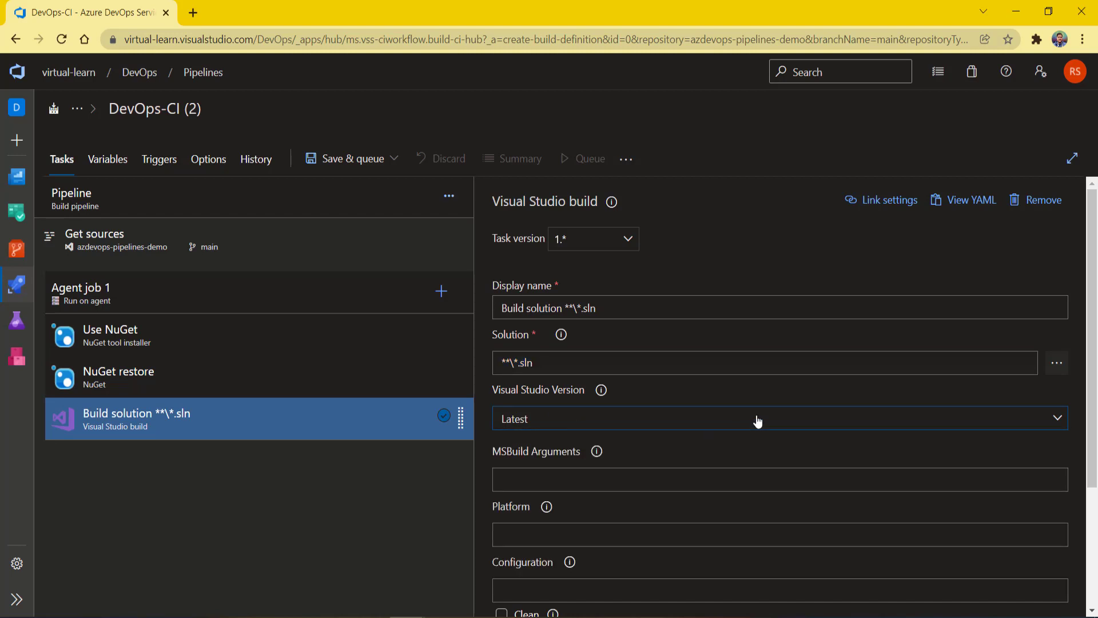
scroll(603, 414, "down", 3)
left_click(525, 333)
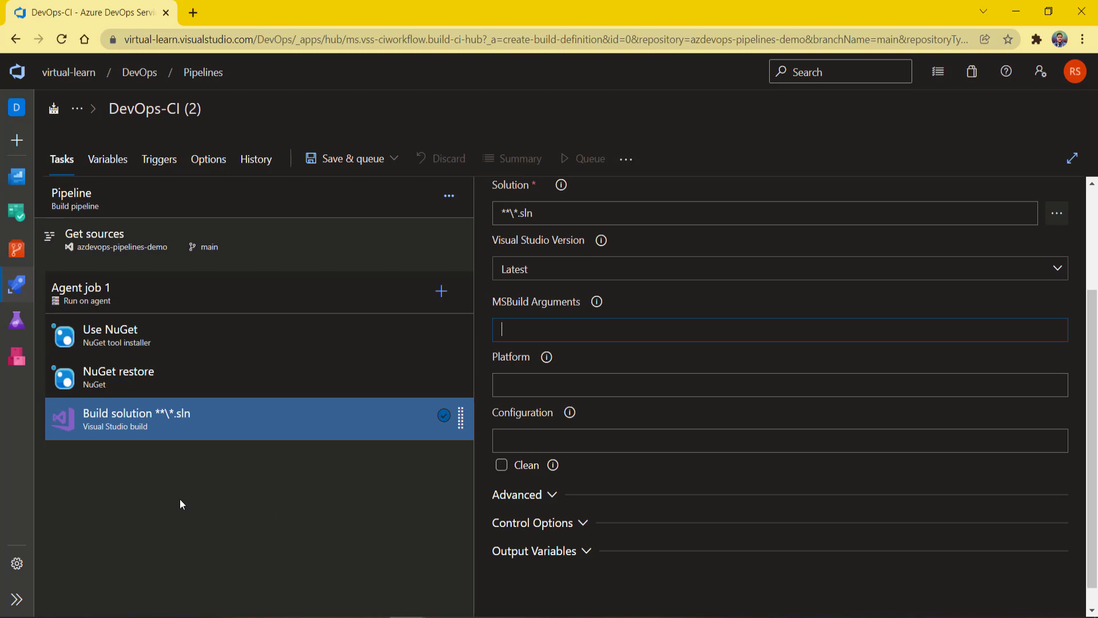
- Add the Copy files task to Agent job 1 and open its settings
left_click(441, 292)
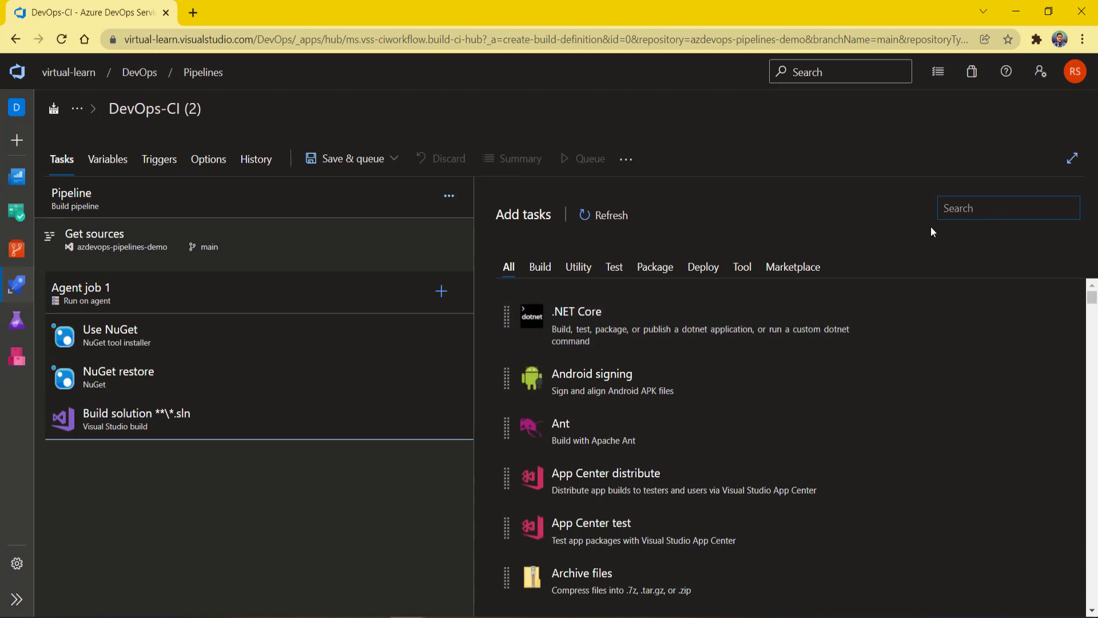
type("copy")
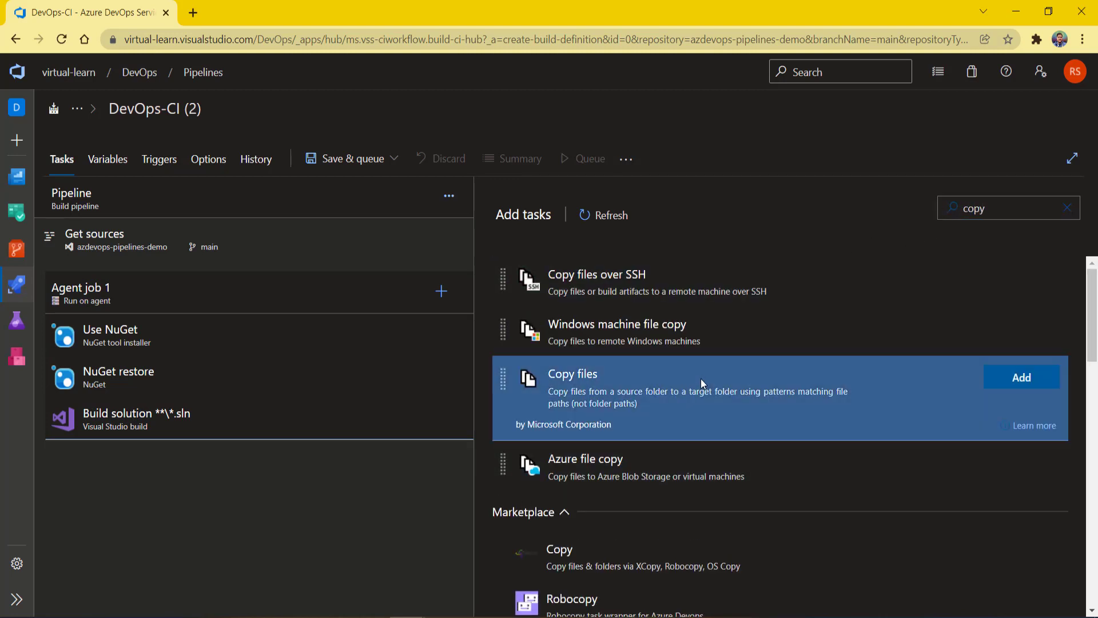
left_click(1010, 377)
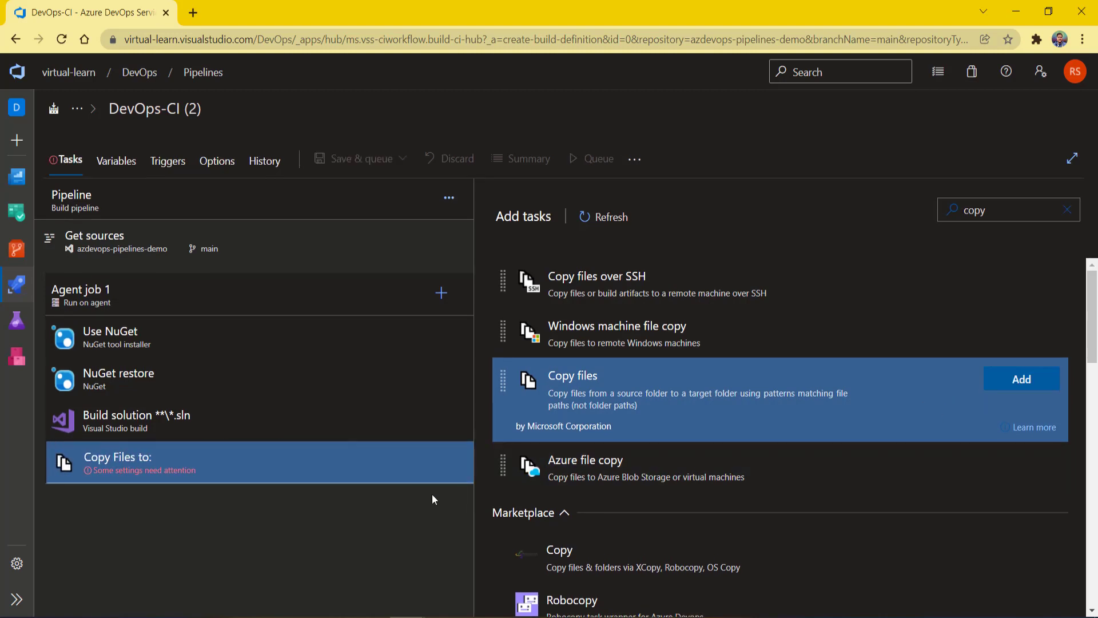
left_click(346, 465)
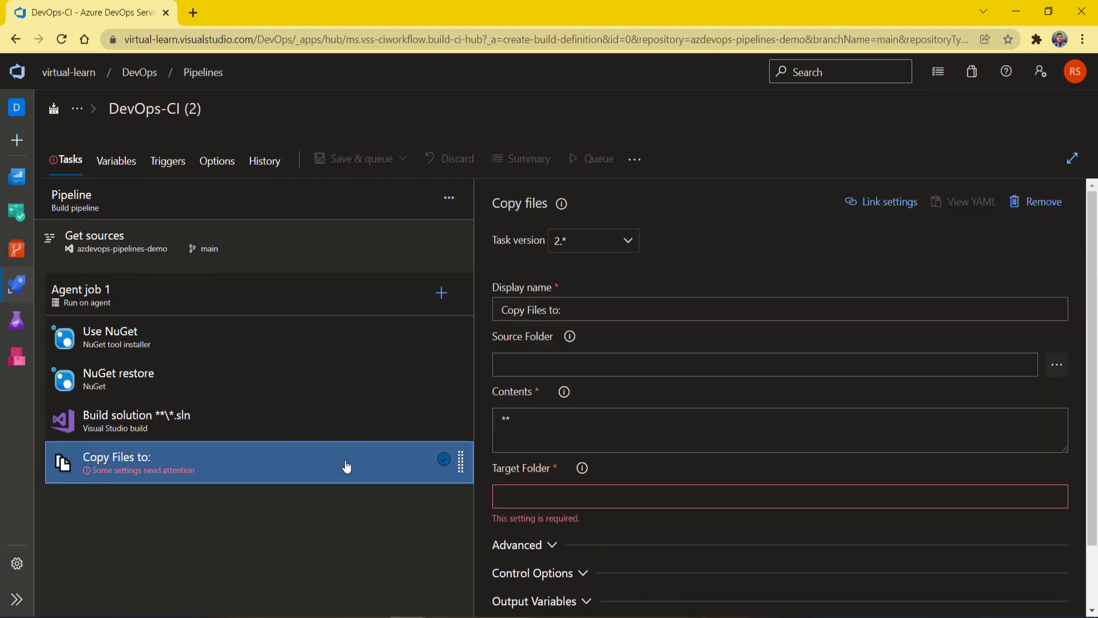
- Review the Copy files task's source and target folder fields and enter a .txt pattern in its Contents field
left_click(542, 363)
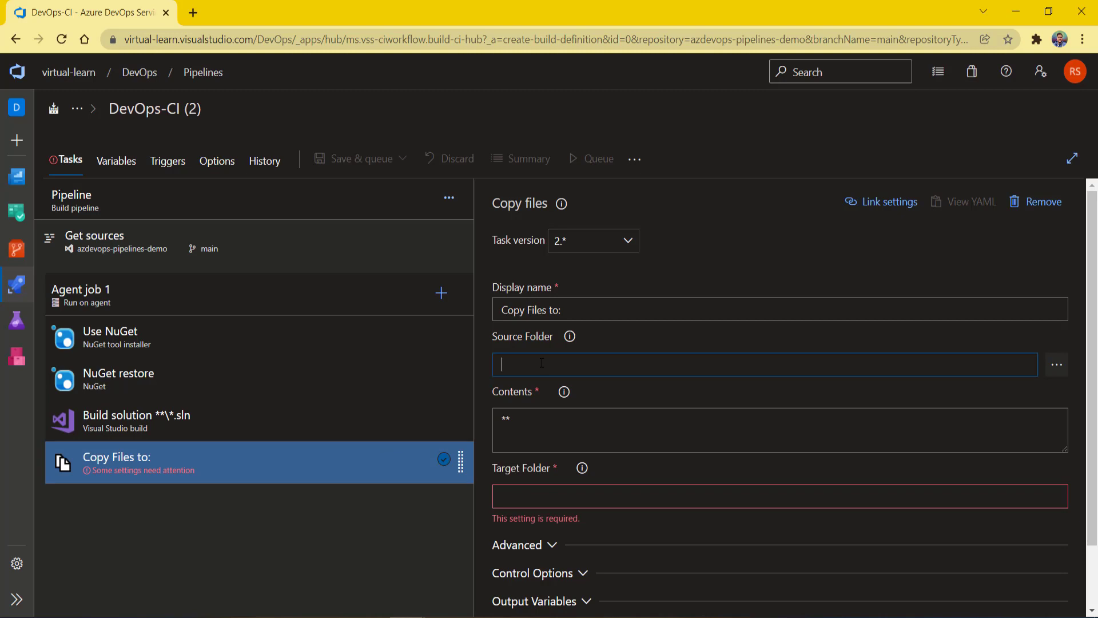
left_click(510, 498)
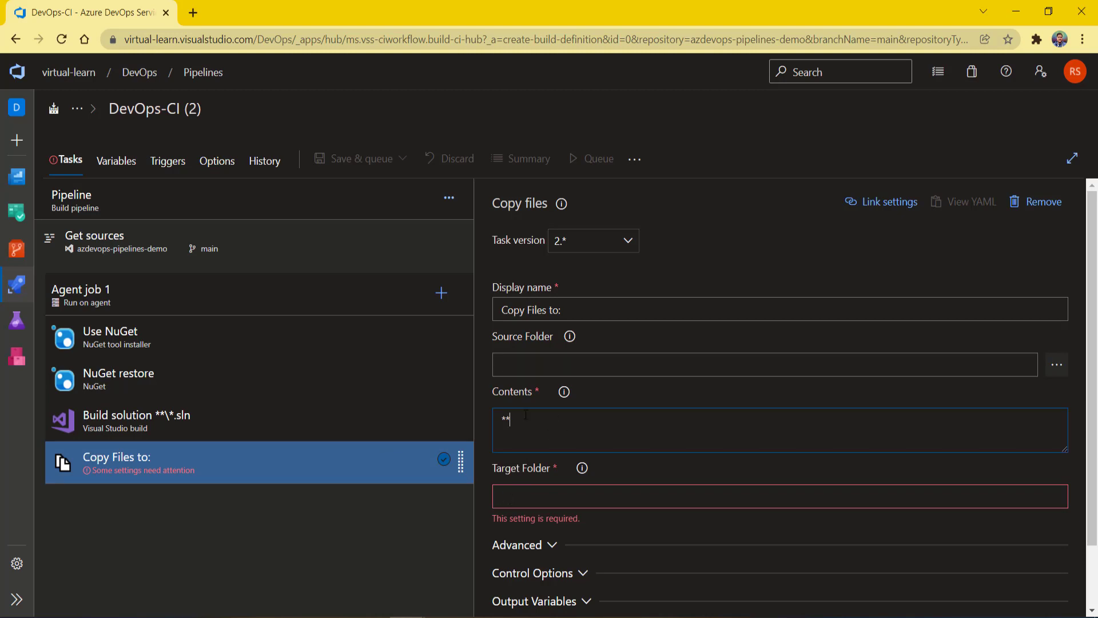
double_click(548, 431)
left_click(532, 426)
type(".txt")
key("ctrl+a")
- Switch to the Project-01-CI pipeline window, maximize it and start saving the pipeline
left_click(321, 581)
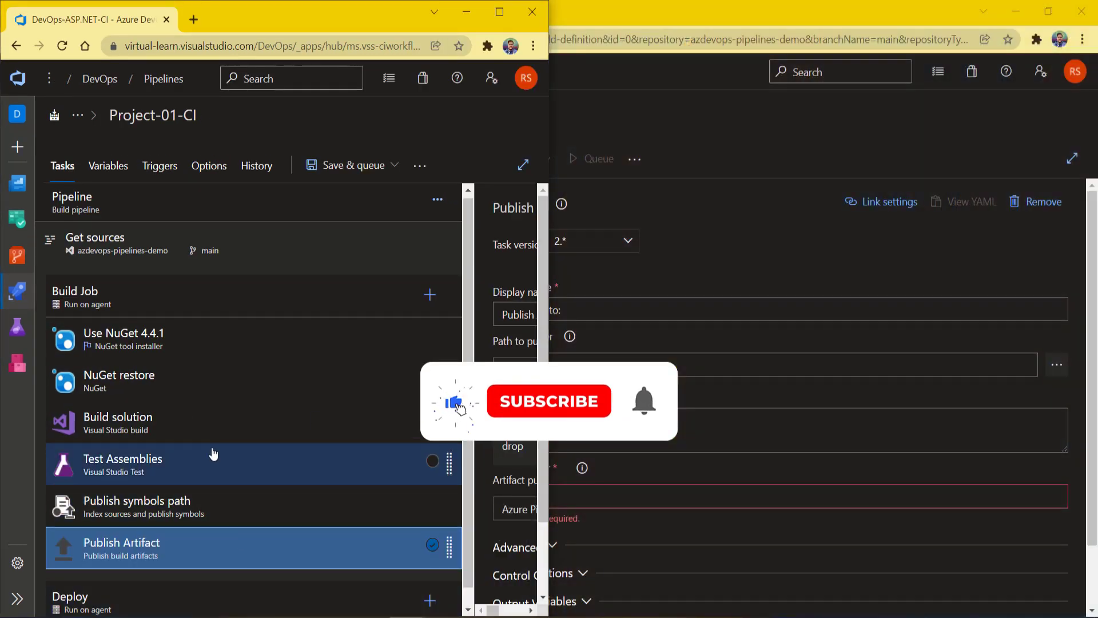
left_click(499, 12)
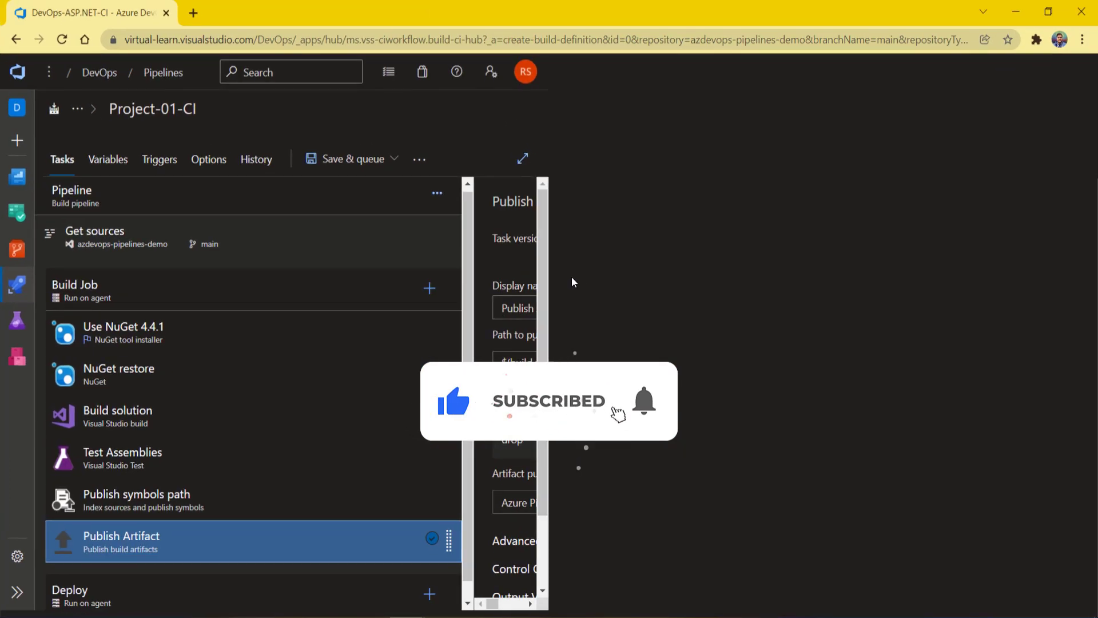
left_click(323, 158)
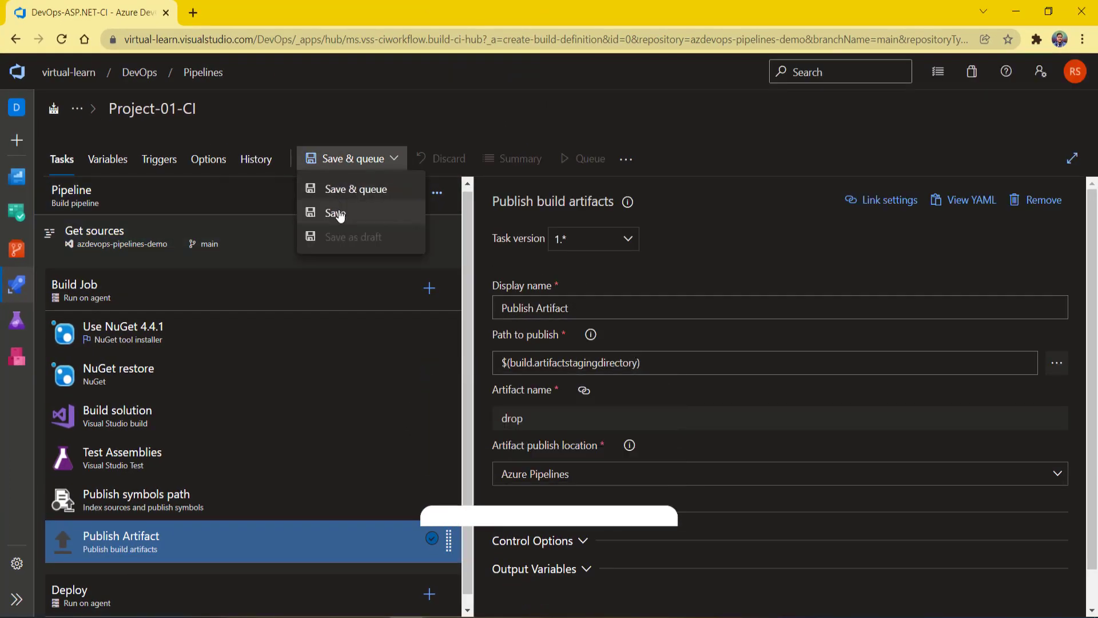
left_click(337, 213)
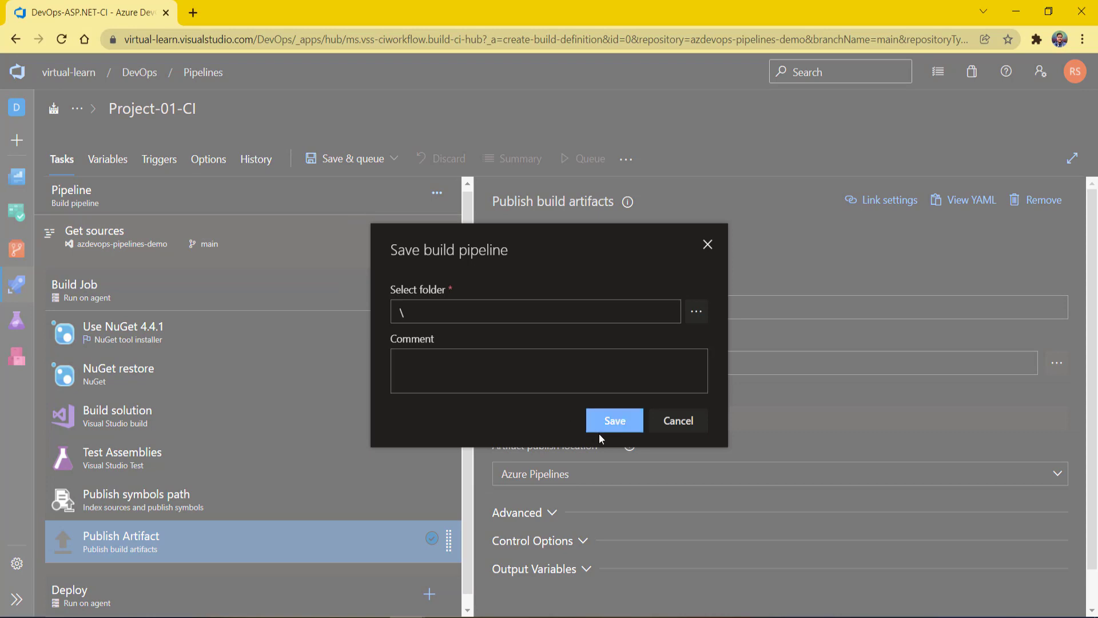
left_click(443, 313)
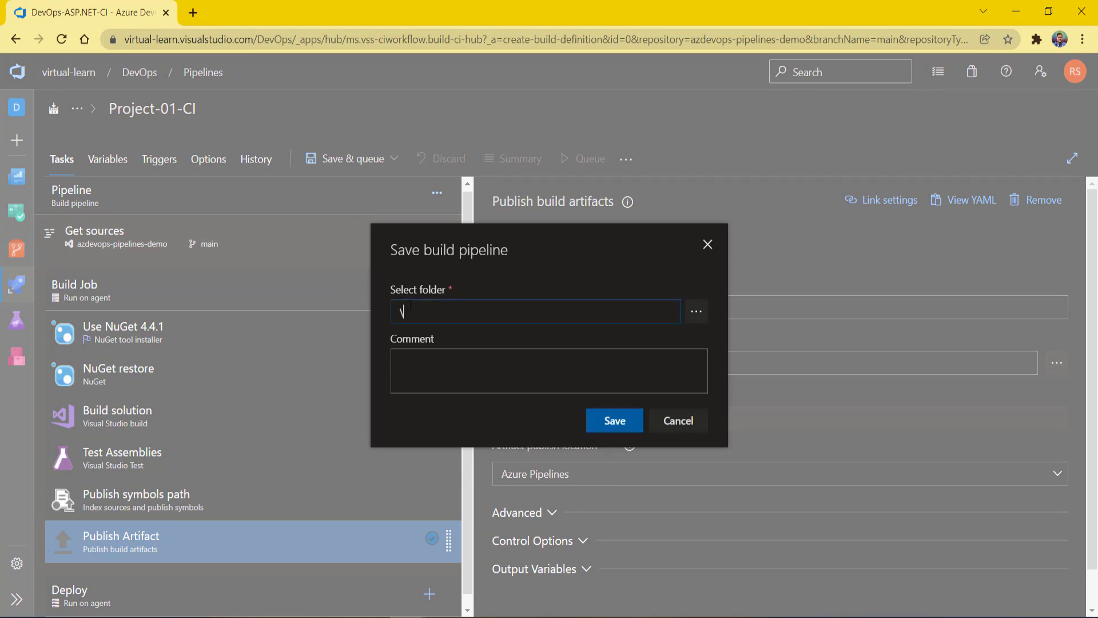
- Browse the existing folders of the DevOps project for the save location, then leave the folder selection without choosing one
left_click(696, 312)
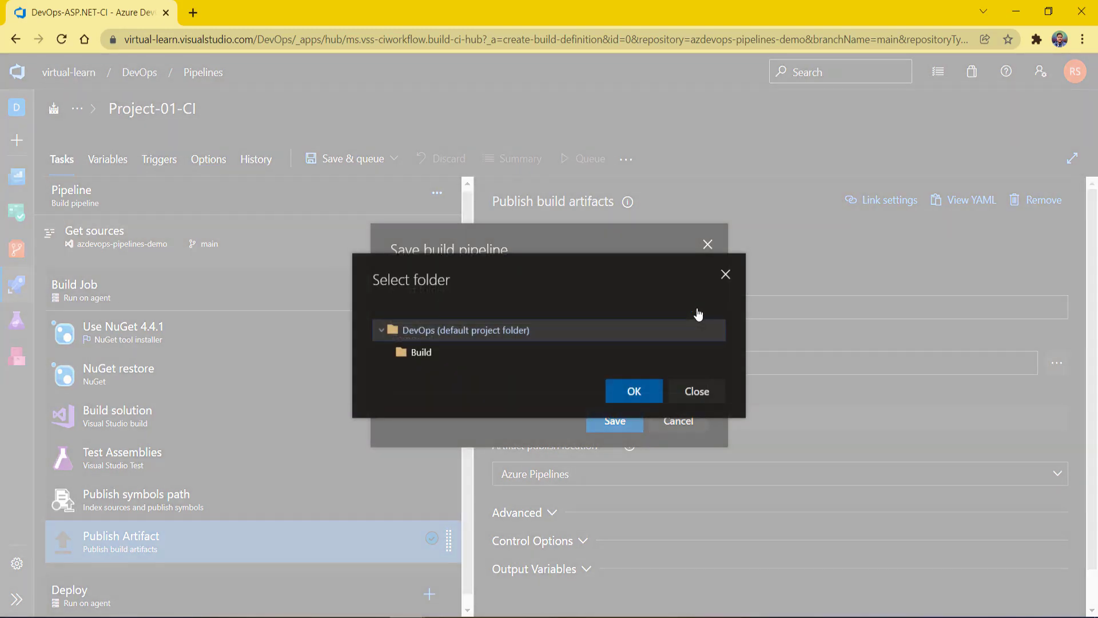
left_click(489, 347)
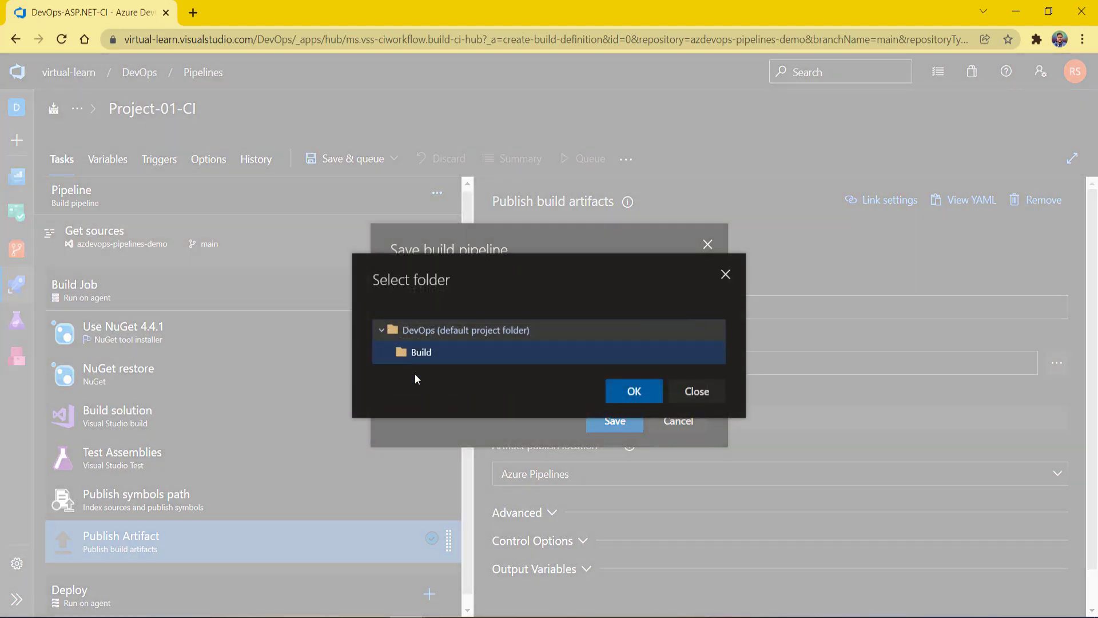
left_click(461, 353)
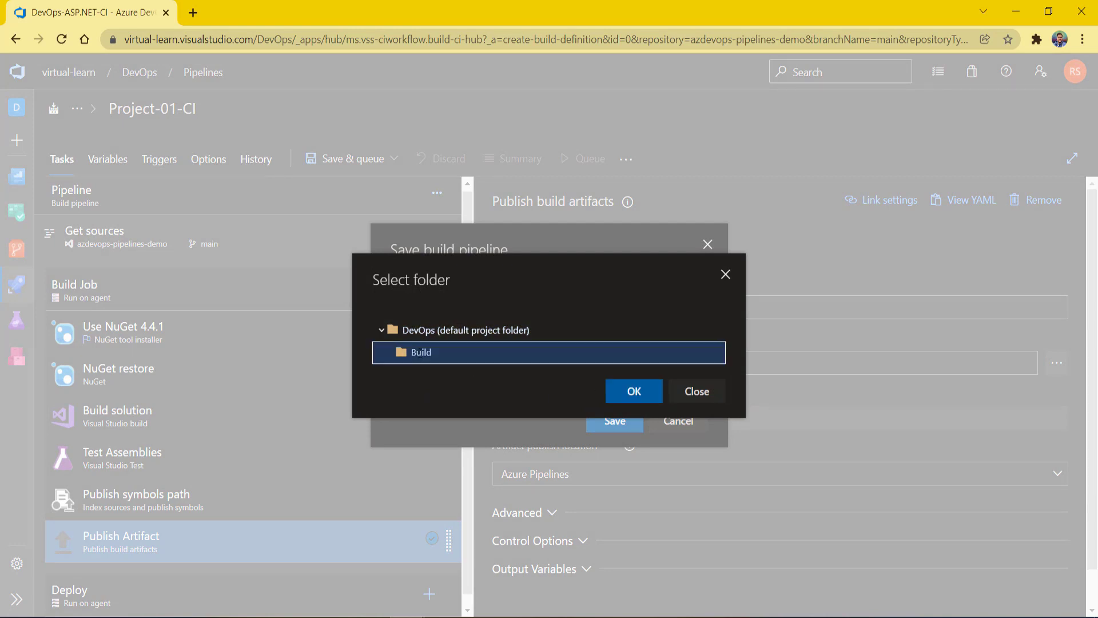
left_click(725, 278)
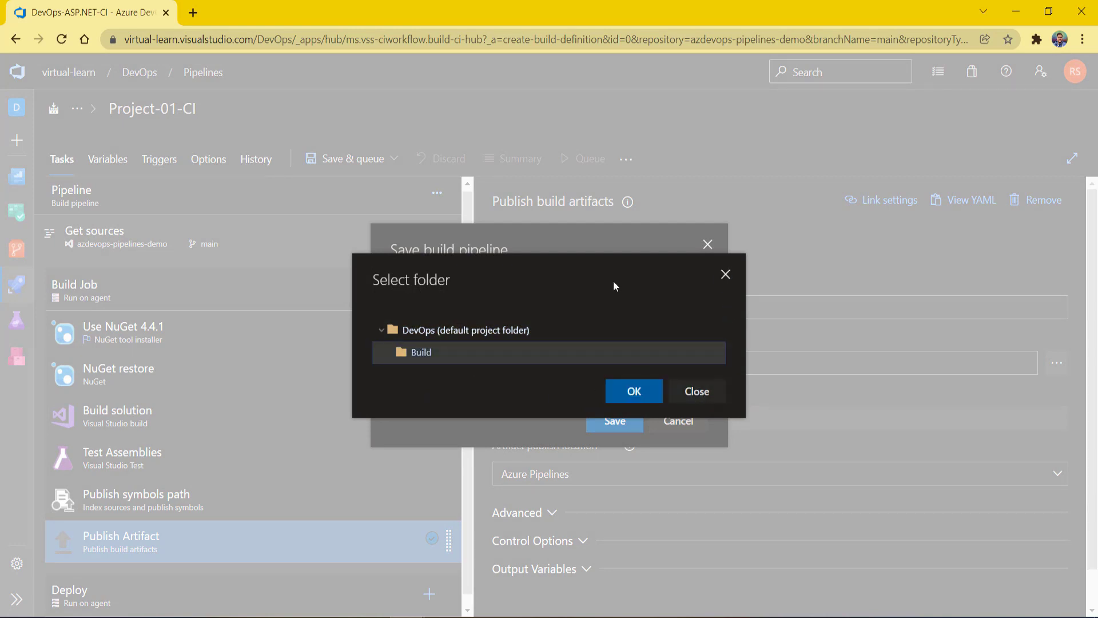
- Save Project-01-CI to the folder \Pipelines without a comment
type("Pipelines")
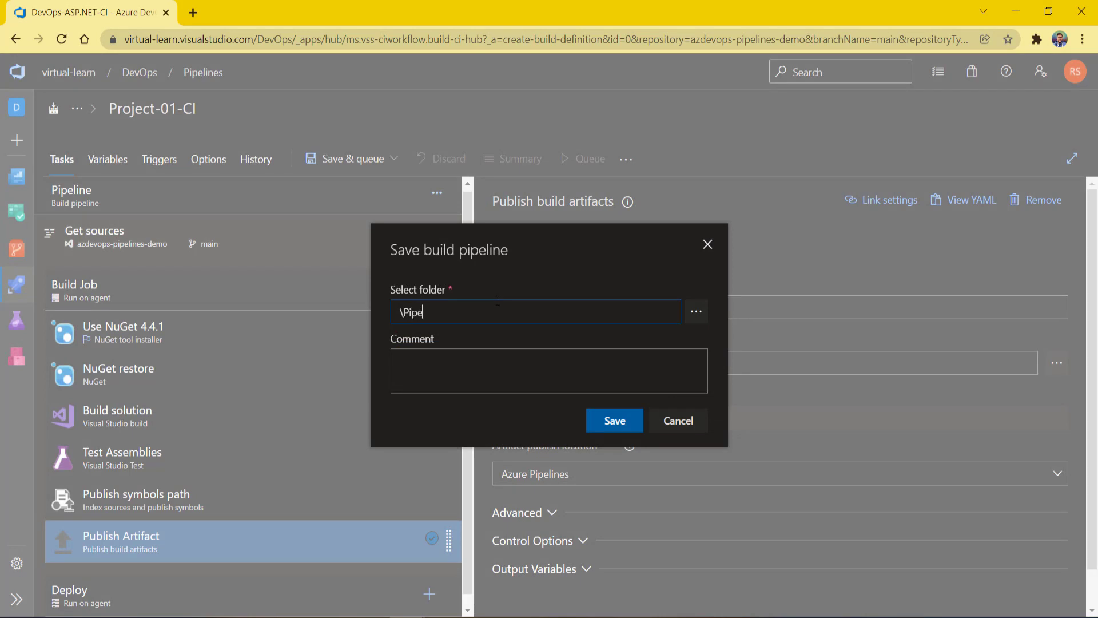
left_click(542, 378)
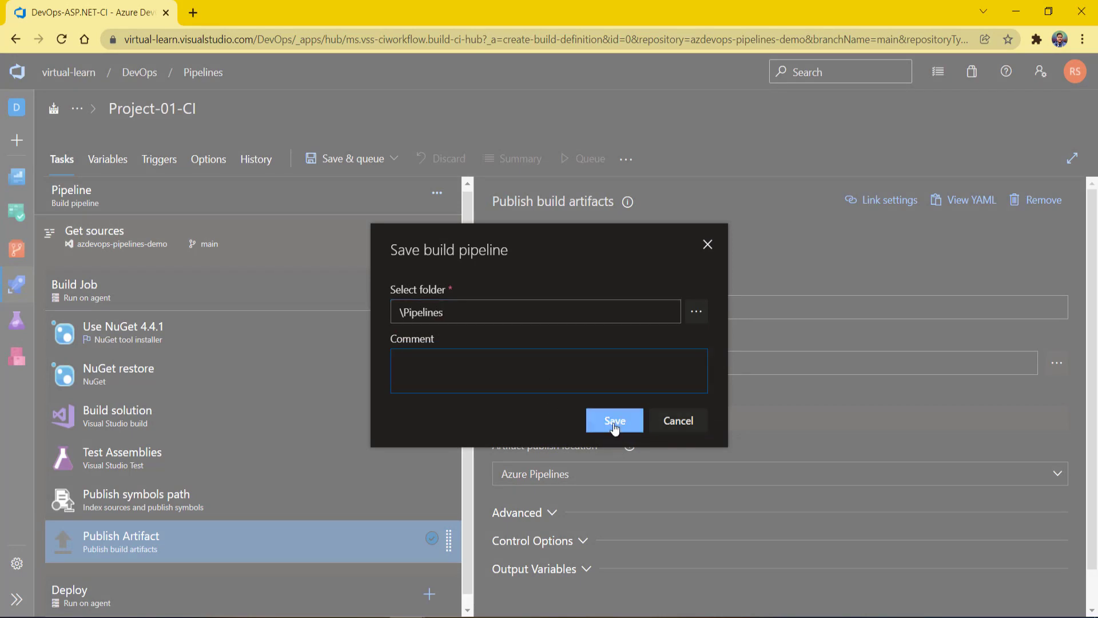
left_click(616, 426)
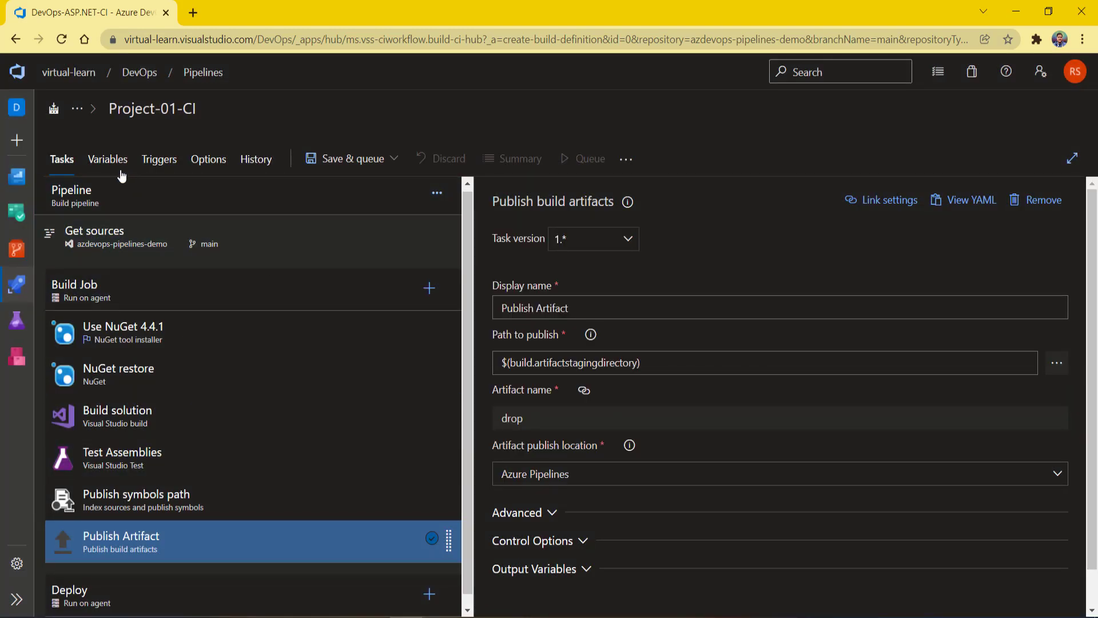
- Examine the BuildConfiguration and BuildPlatform entries among Project-01-CI's pipeline variables
left_click(105, 160)
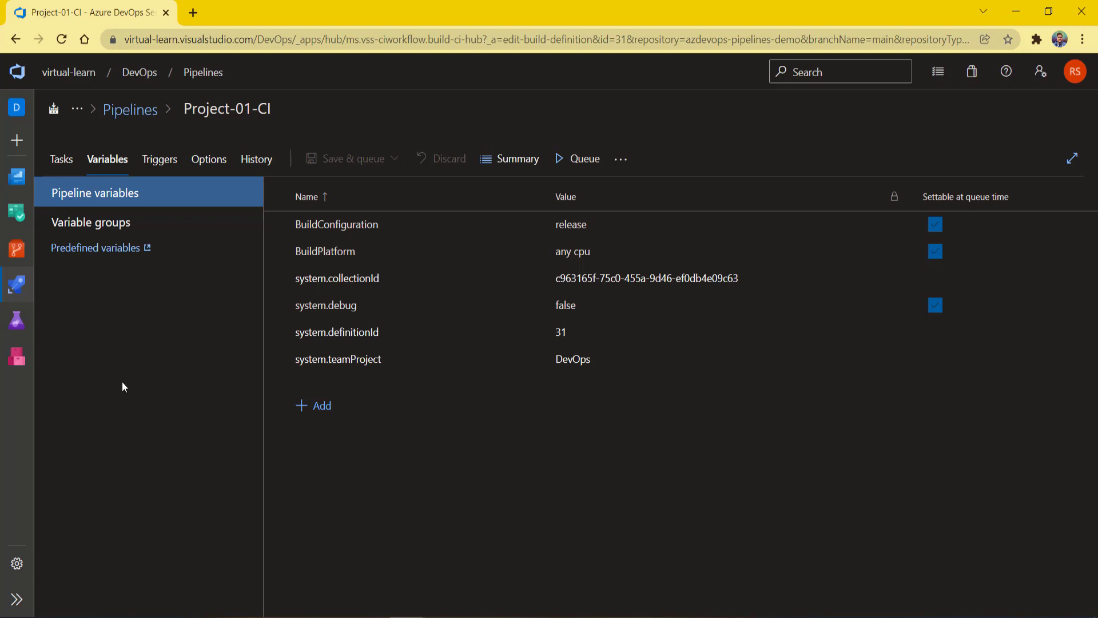
left_click(395, 224)
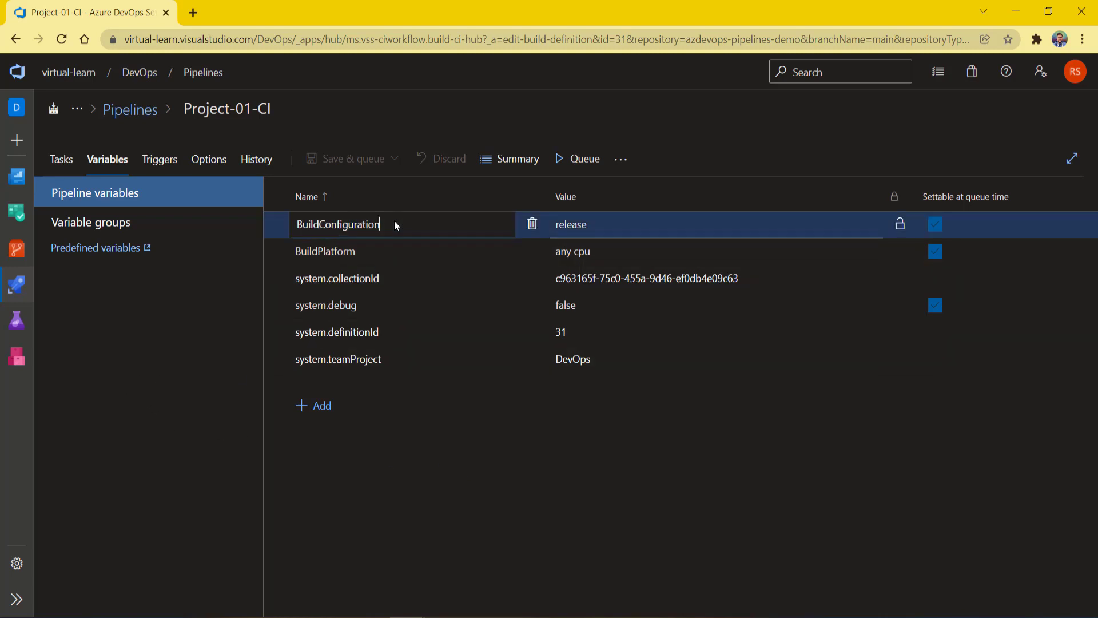
left_click_drag(395, 224, 298, 220)
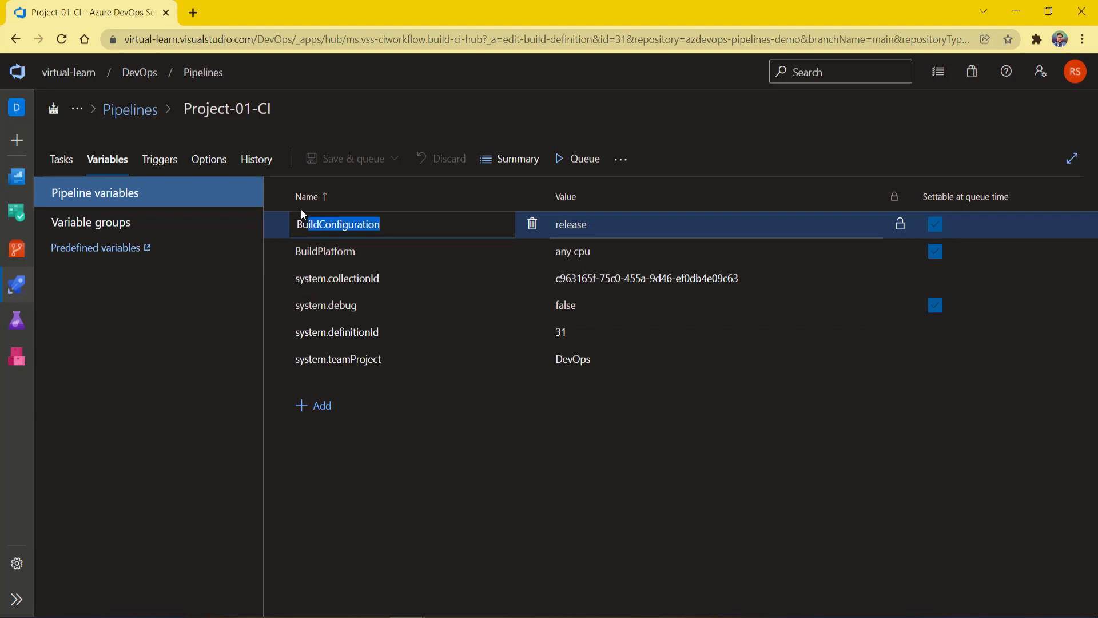
left_click(500, 496)
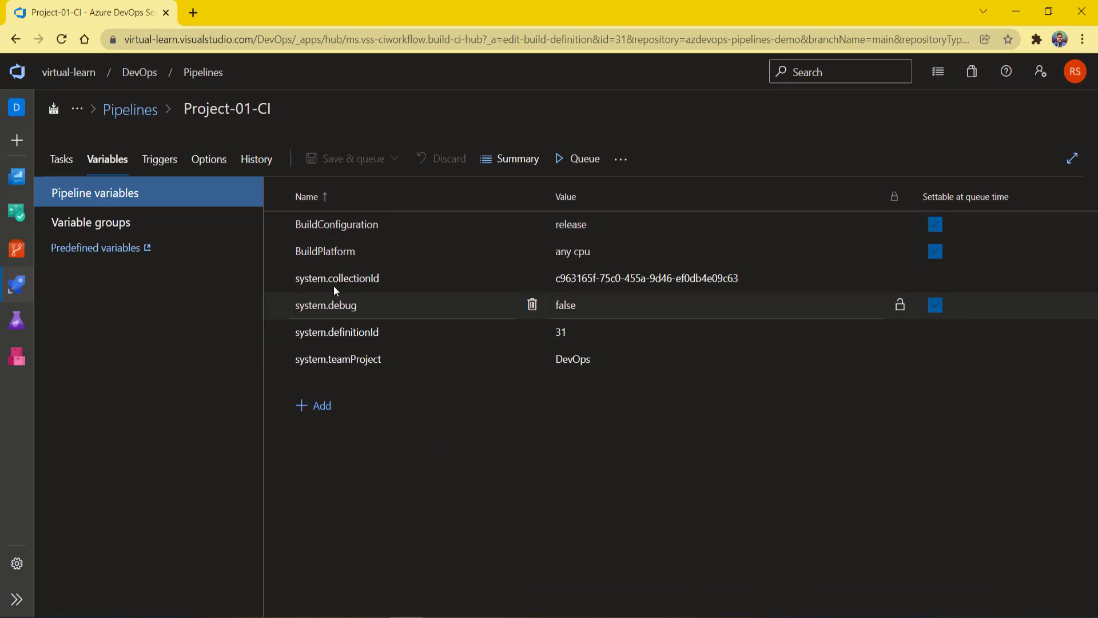
double_click(343, 220)
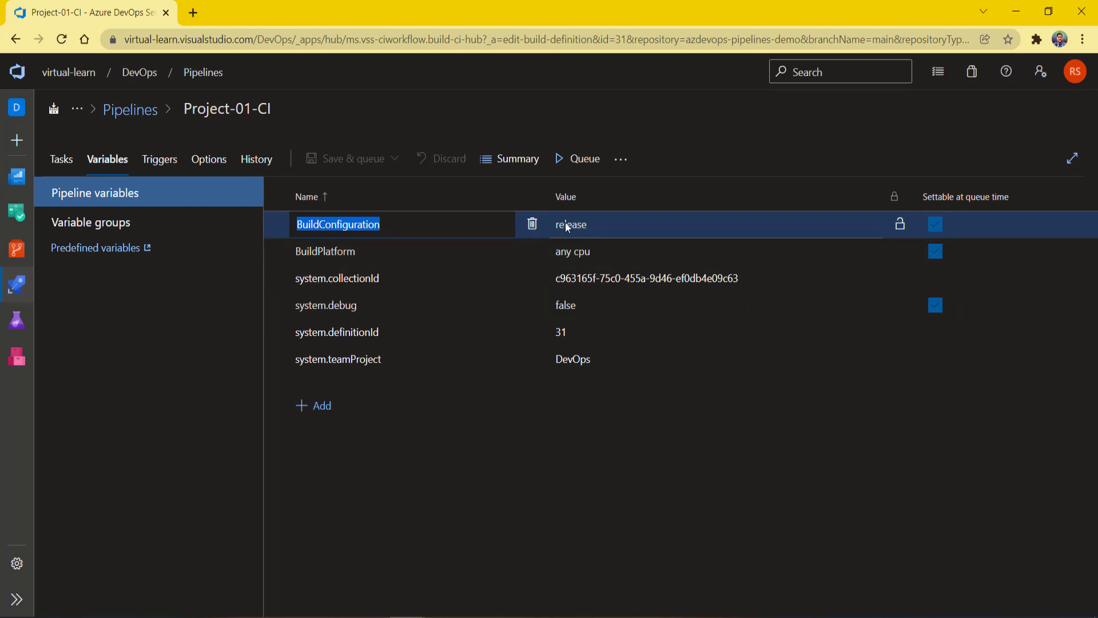
double_click(336, 251)
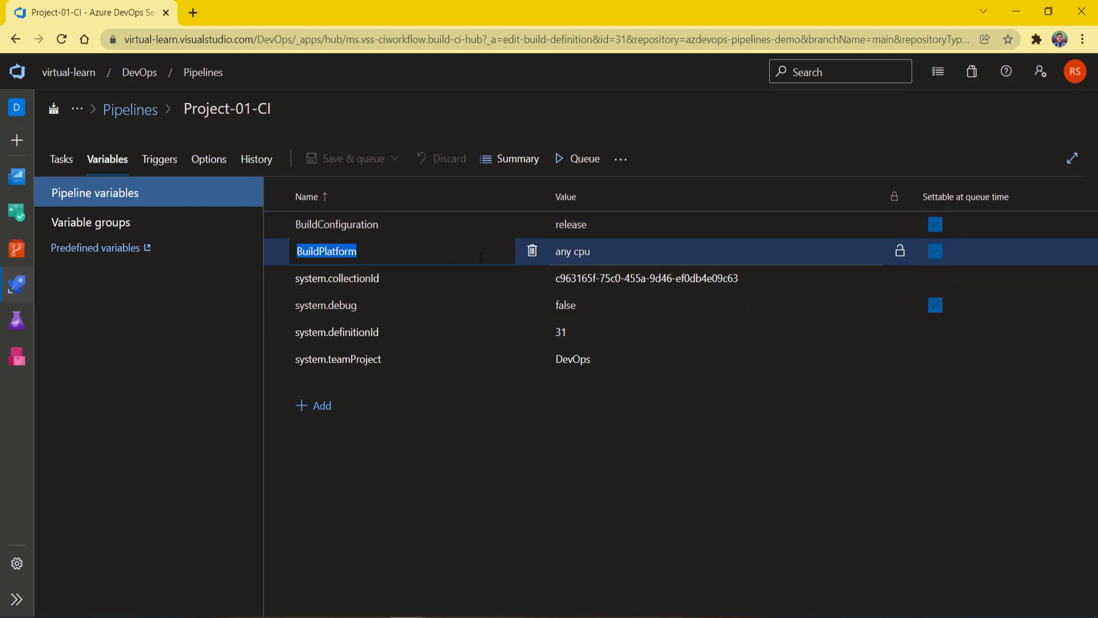
- Examine the system.debug pipeline variable and its value
left_click(369, 310)
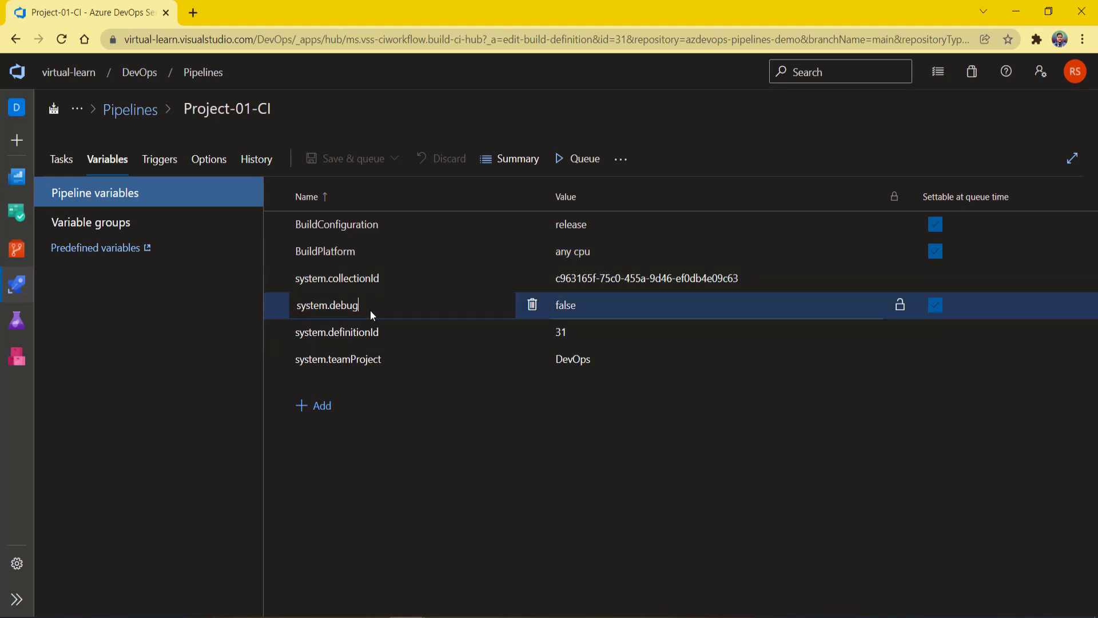
double_click(330, 309)
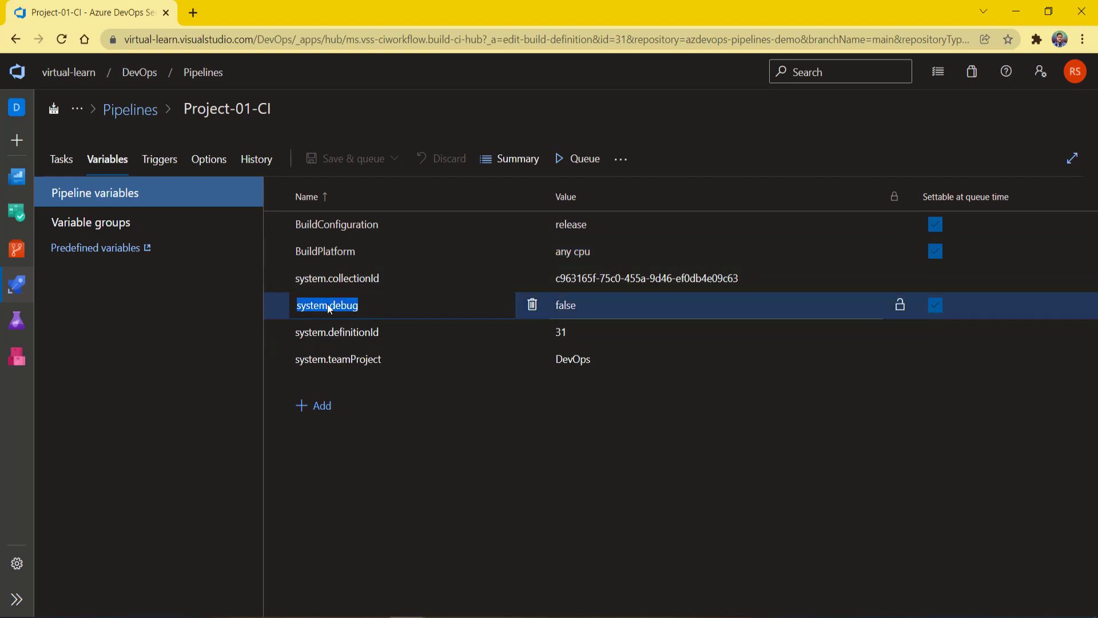
double_click(568, 307)
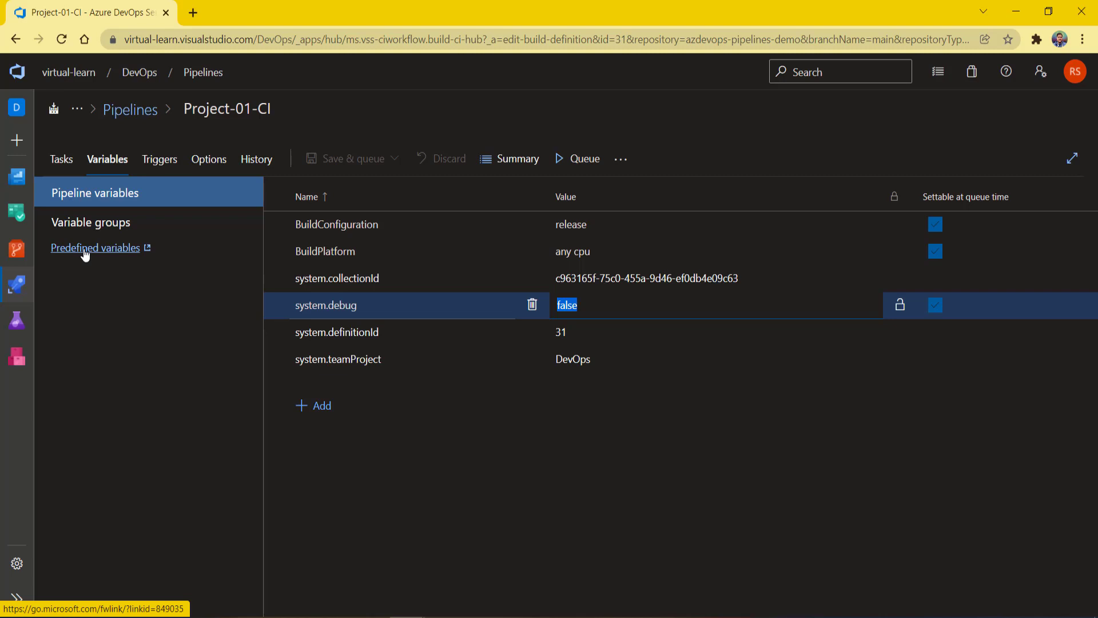
left_click(120, 319)
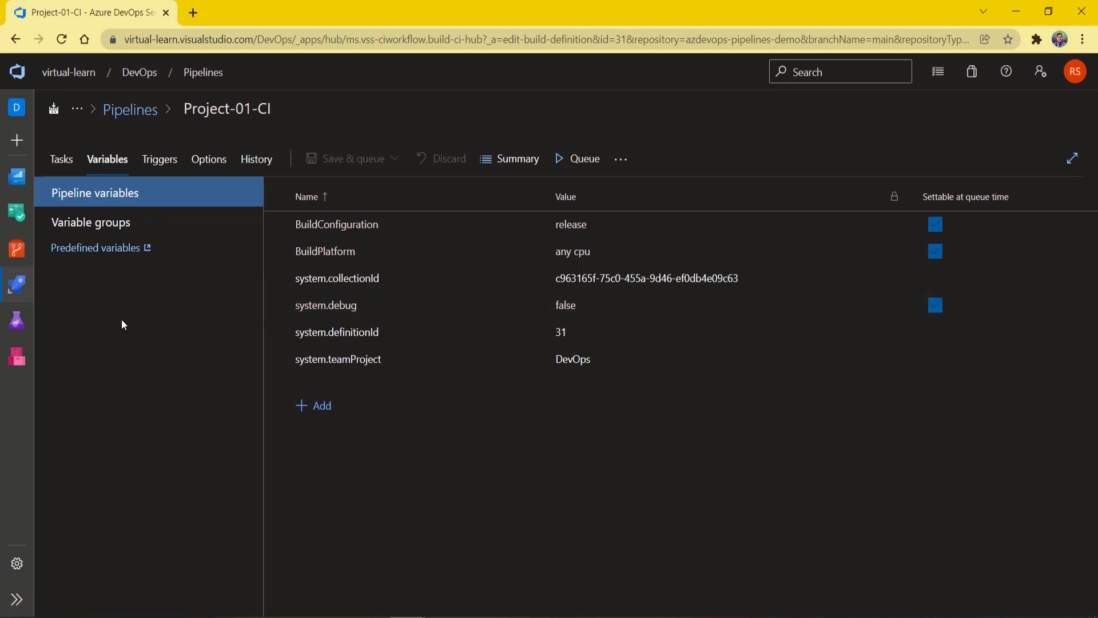
- Open the predefined variables documentation and look through its Agent variables section
left_click(85, 255)
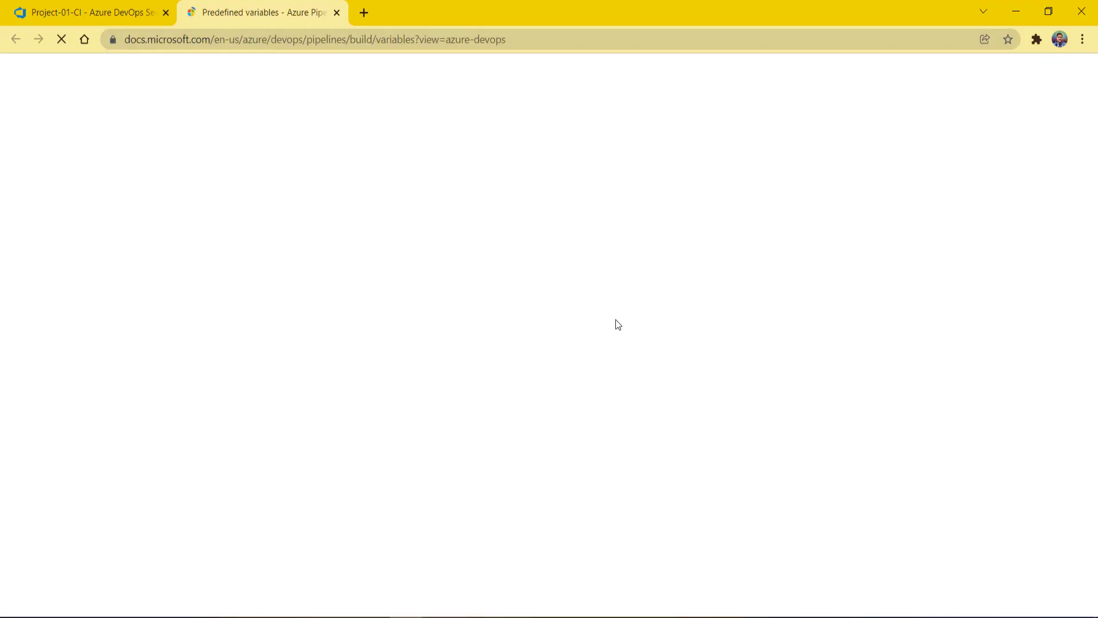
scroll(617, 320, "down", 10)
scroll(616, 318, "down", 15)
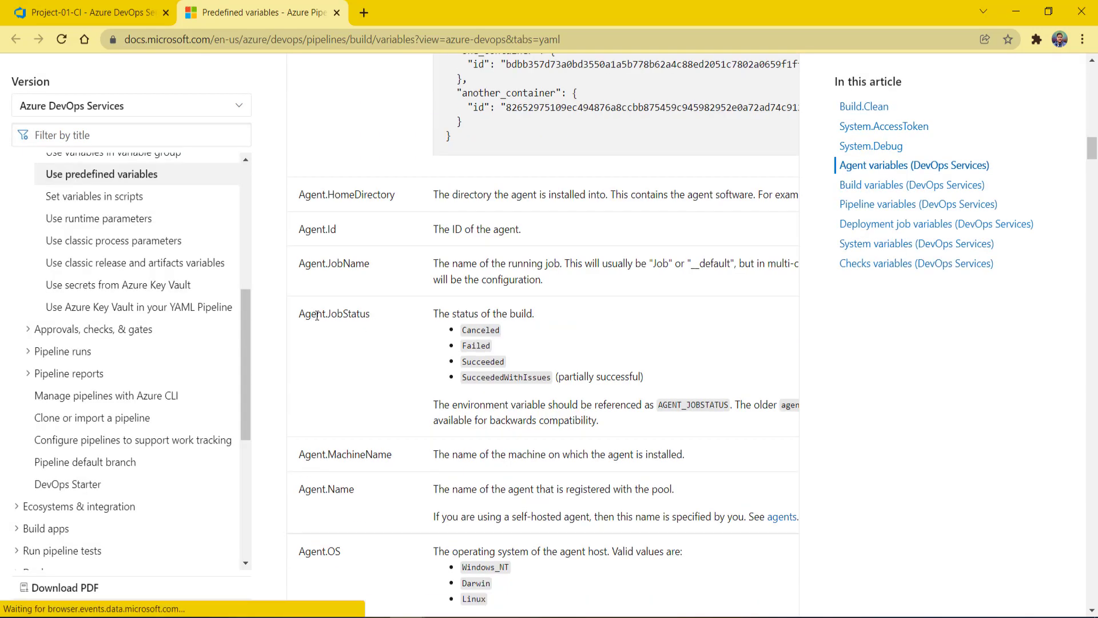
scroll(389, 328, "down", 8)
scroll(414, 356, "up", 17)
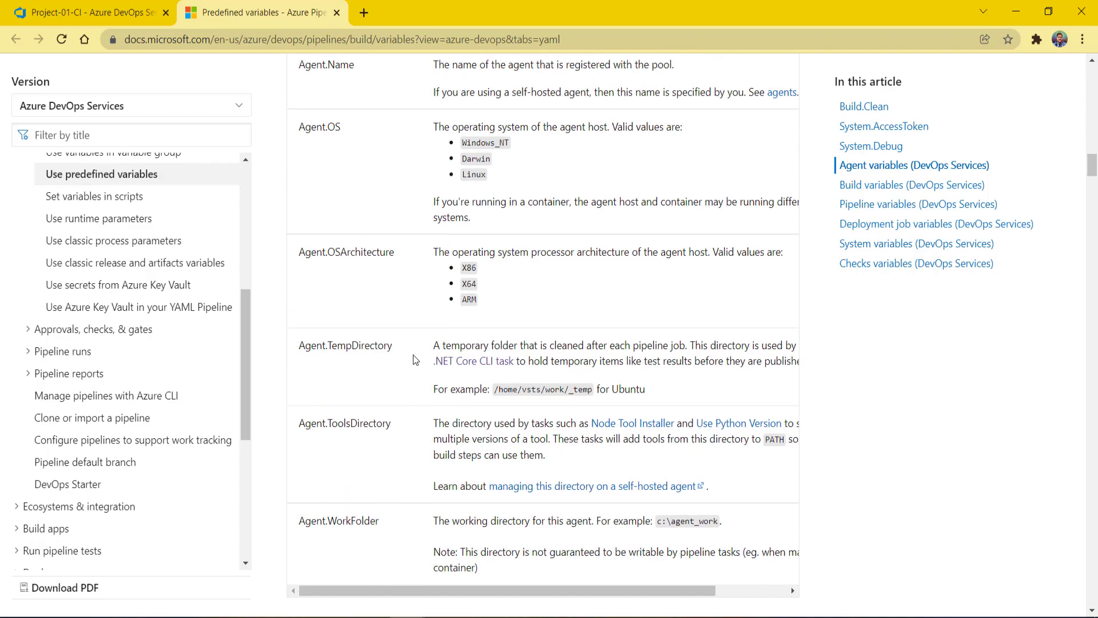
scroll(414, 354, "down", 10)
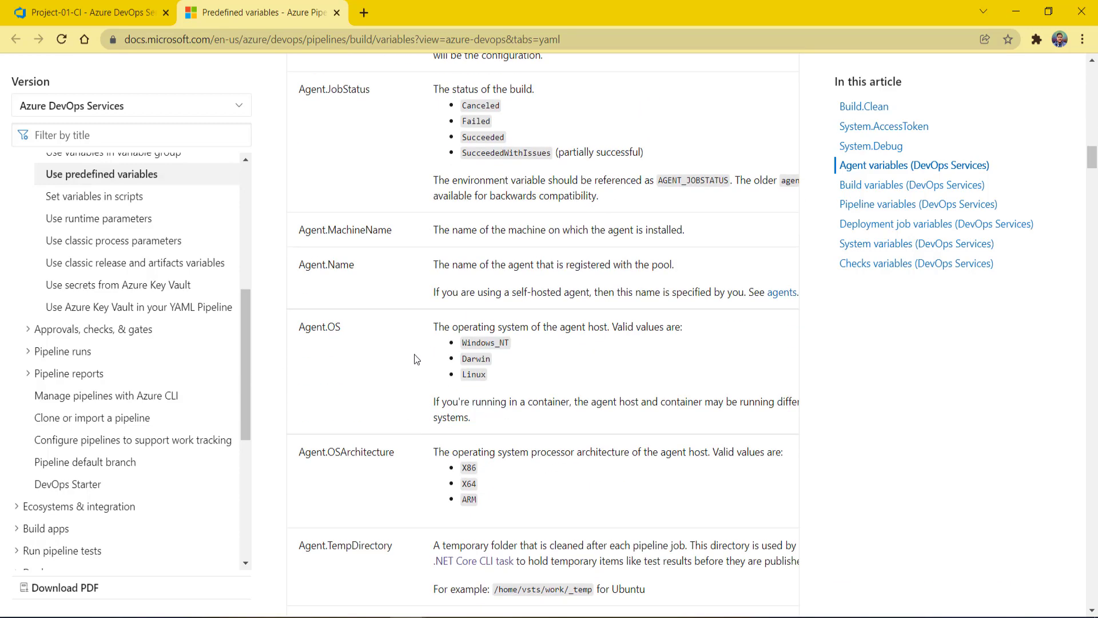
scroll(415, 354, "up", 10)
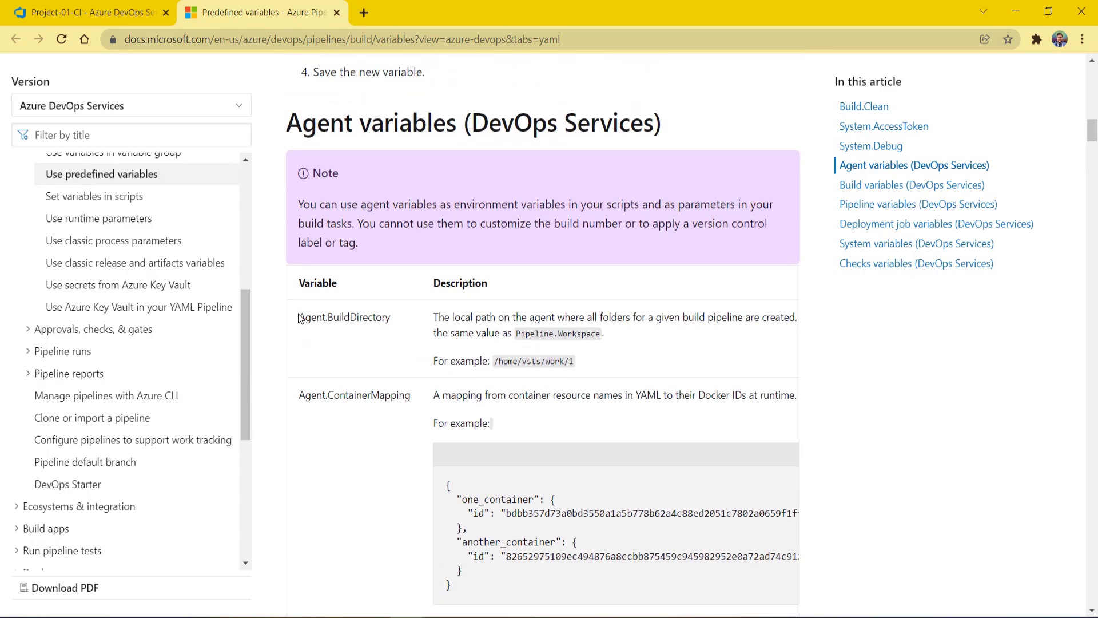
- Read the Agent.BuildDirectory variable's description and its example path in the documentation
left_click_drag(297, 318, 395, 321)
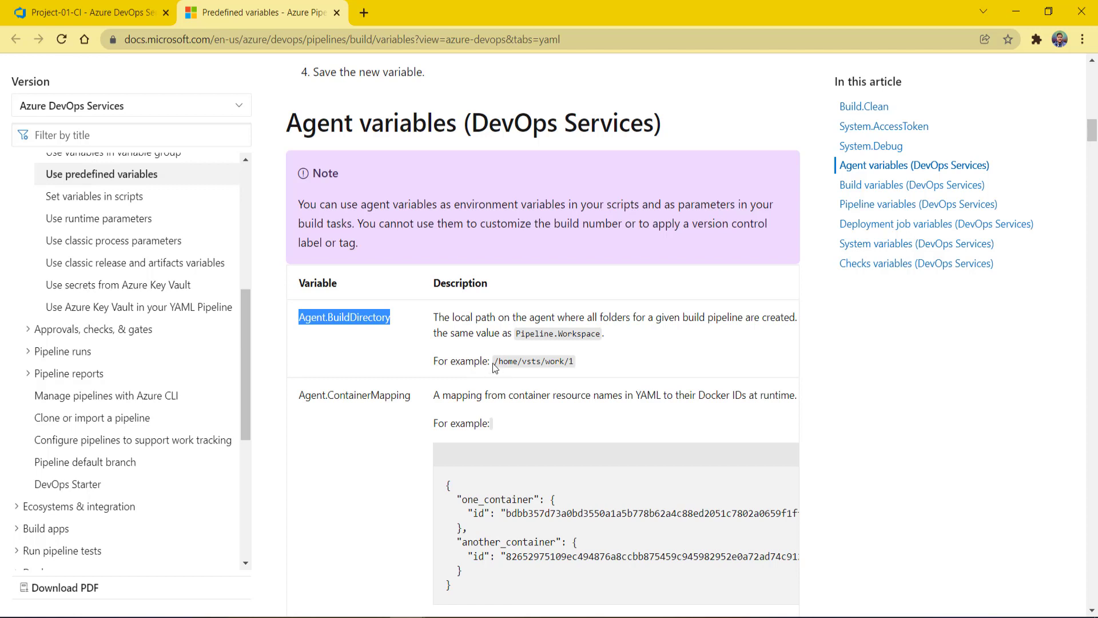
left_click_drag(494, 361, 574, 362)
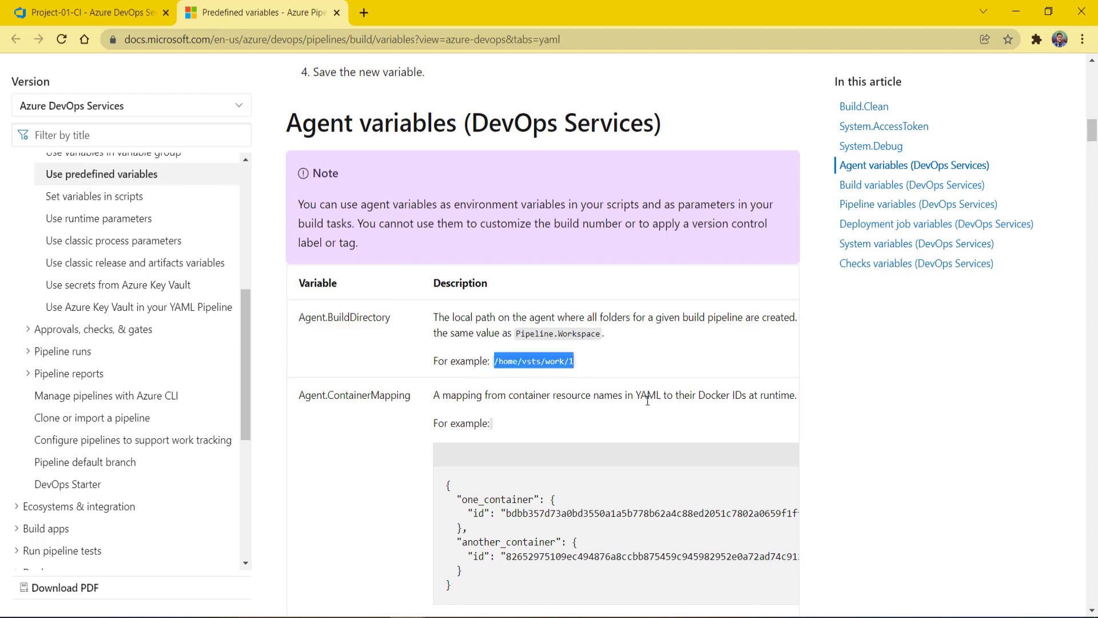
left_click_drag(298, 318, 393, 318)
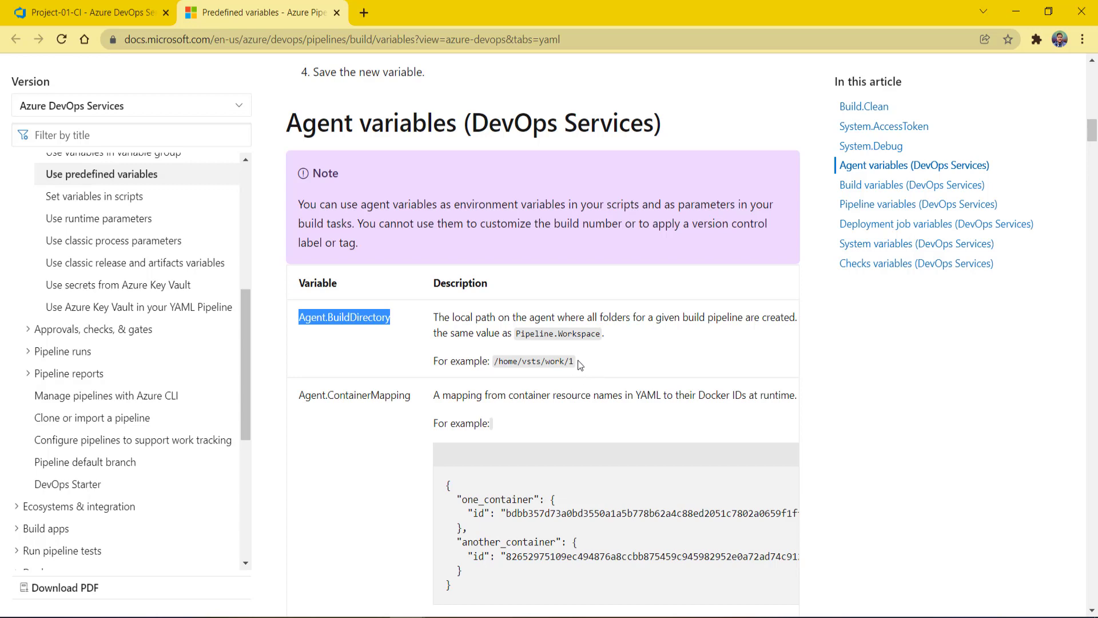
left_click_drag(574, 360, 493, 360)
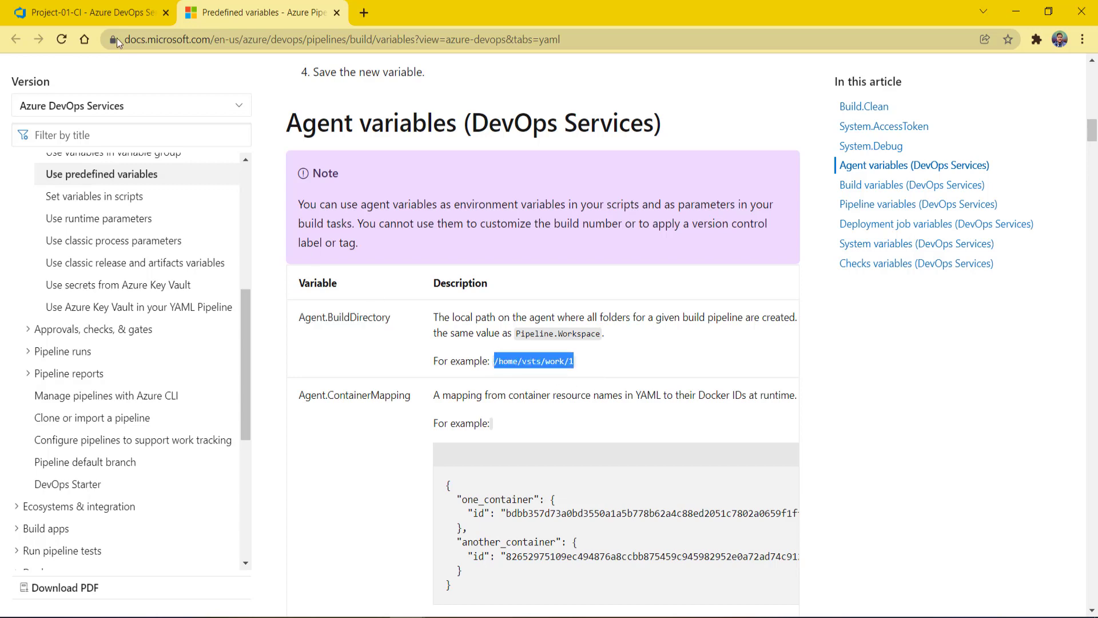
- Return to Project-01-CI's variables and open its variable groups
left_click(86, 12)
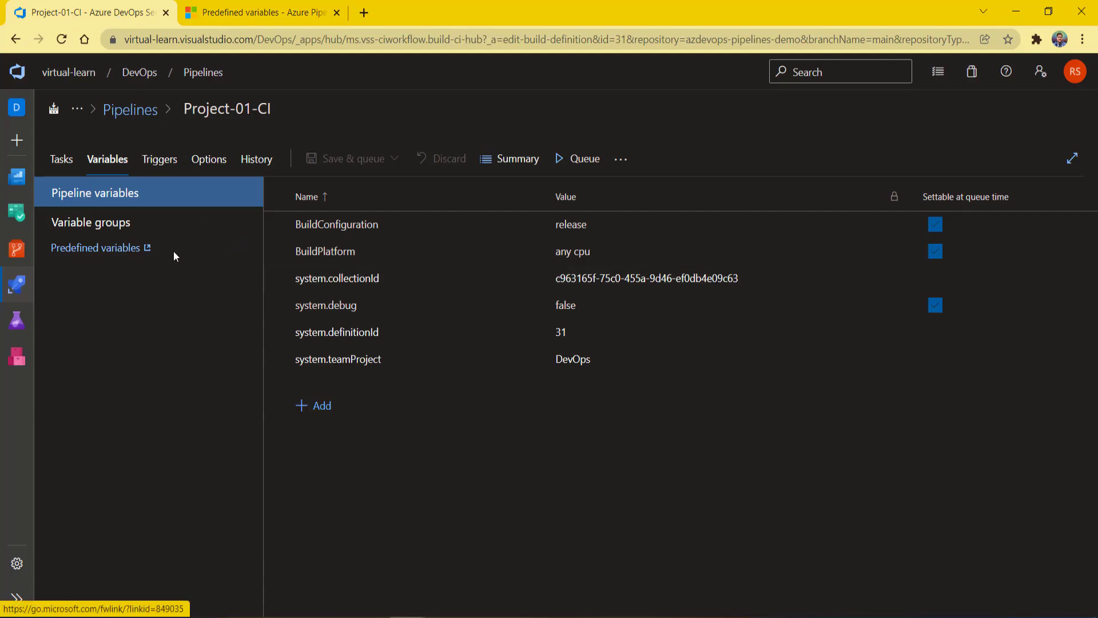
left_click(96, 226)
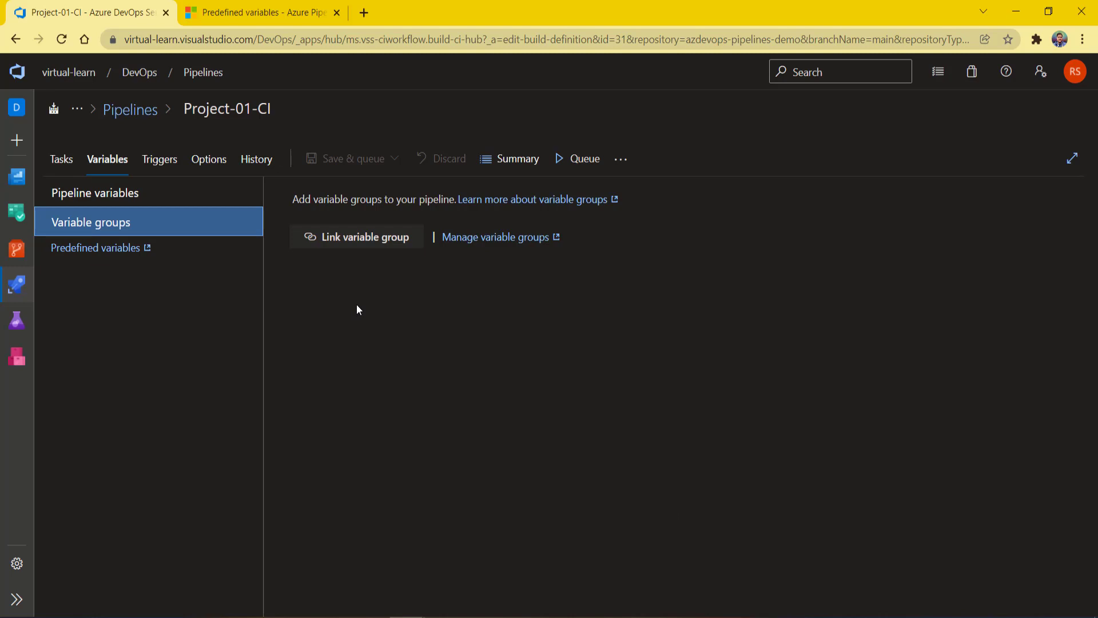
- Link the DEV_01_VAR_GRP variable group to Project-01-CI and expand it to view its variables
left_click(340, 245)
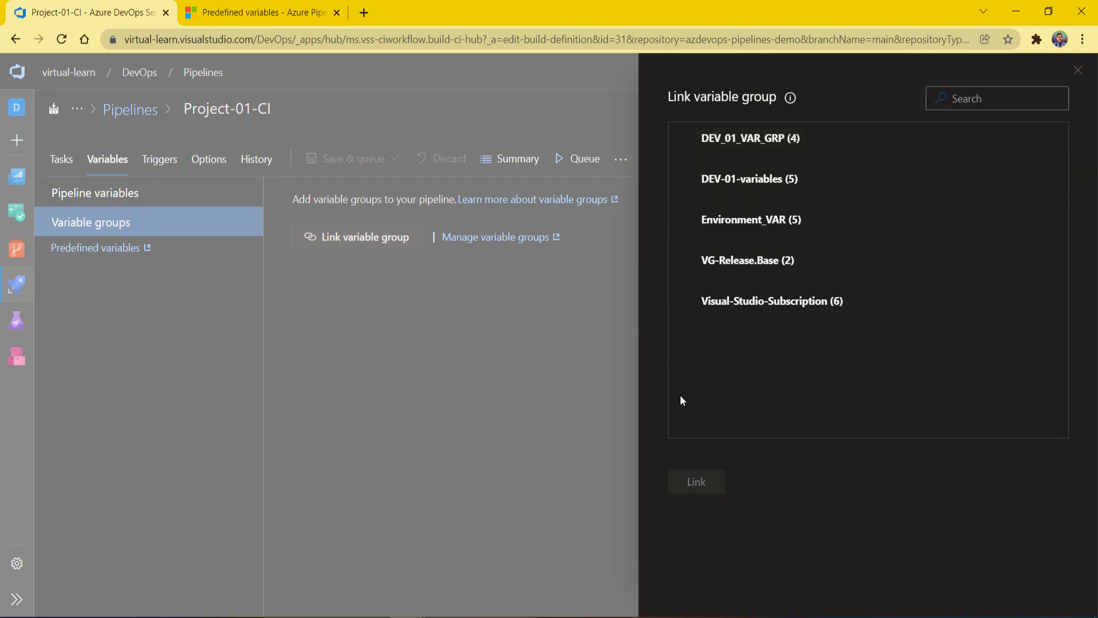
left_click(686, 142)
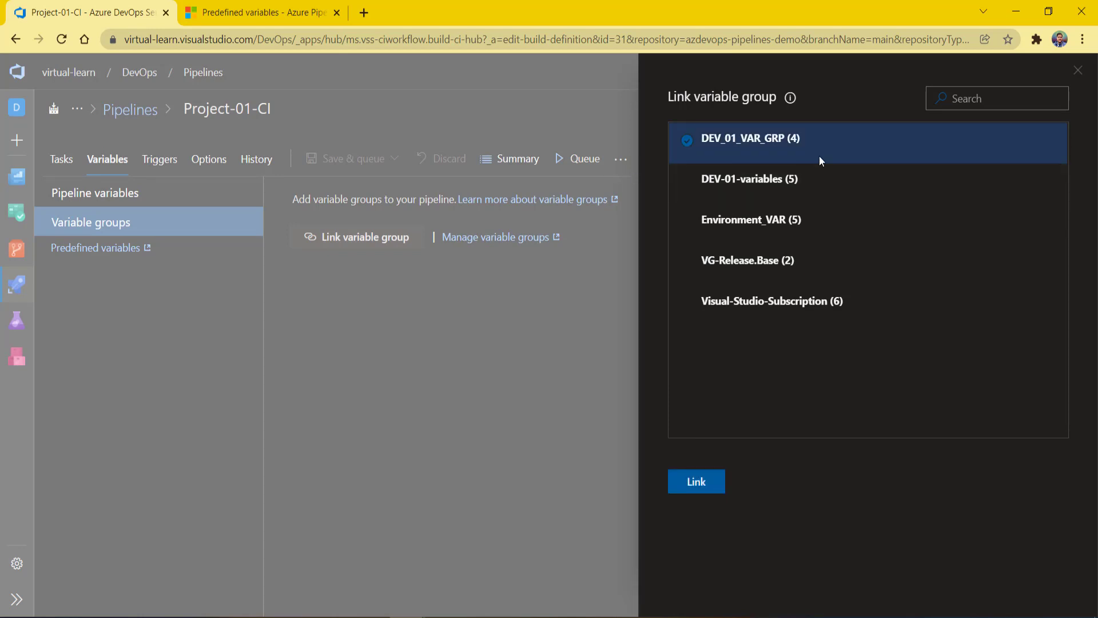
left_click(689, 484)
left_click(275, 230)
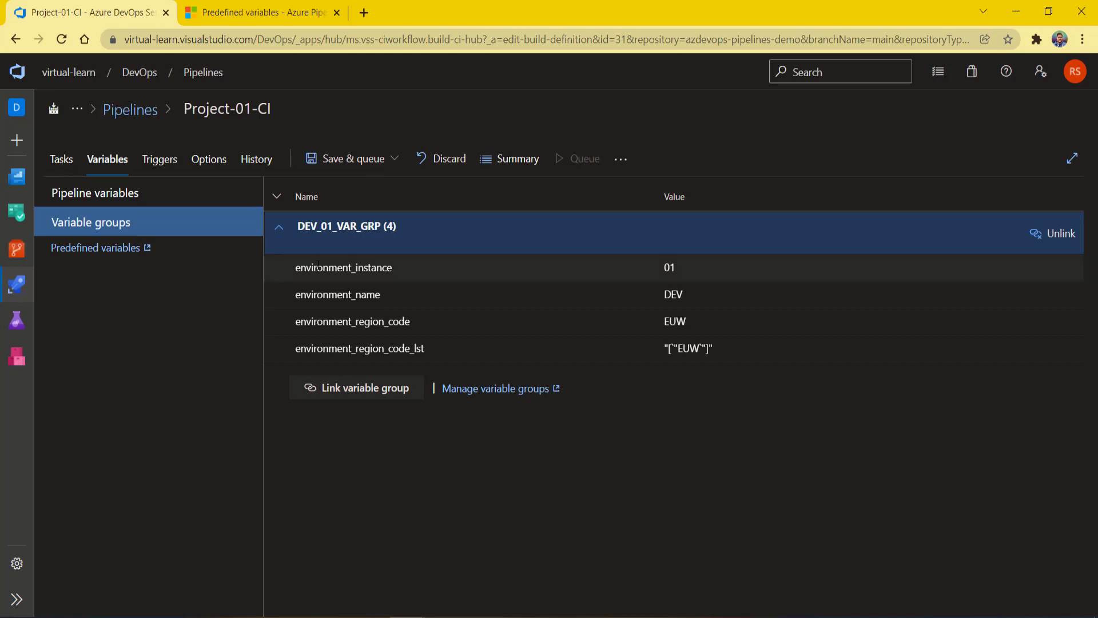
double_click(341, 269)
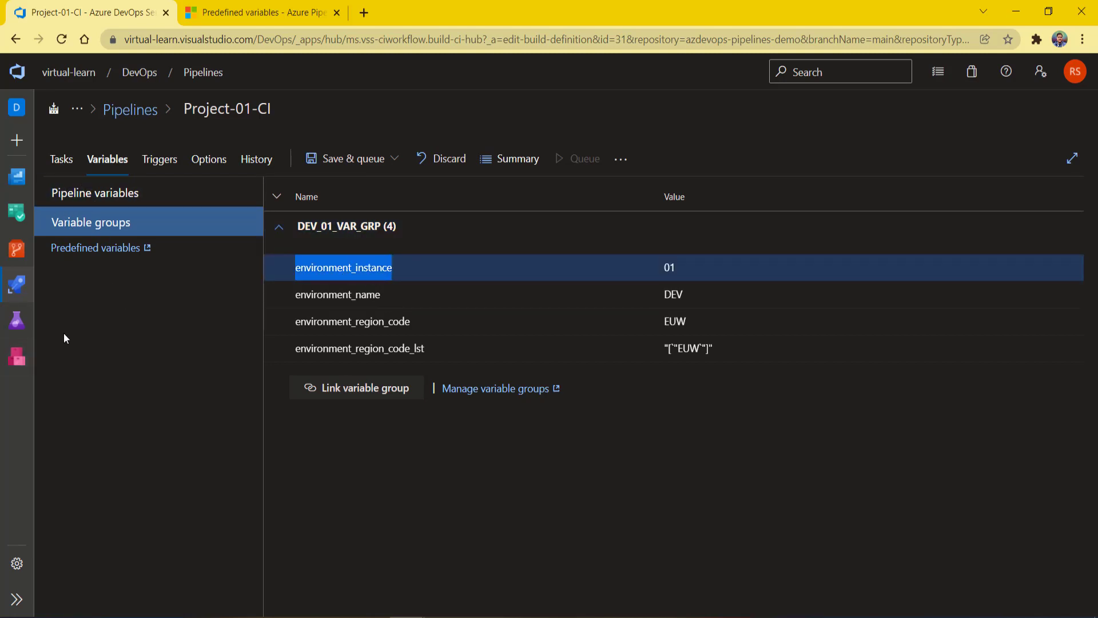
- Open the Pipelines Library in a new browser tab and compare its variable groups with those available for linking in Project-01-CI
mouse_move(17, 285)
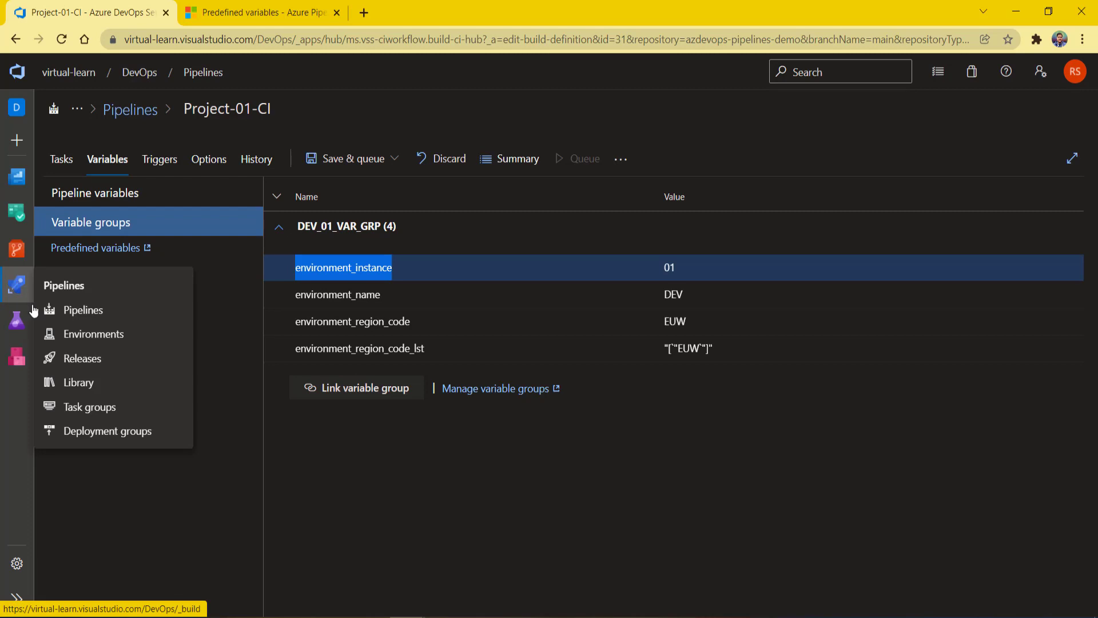
right_click(88, 391)
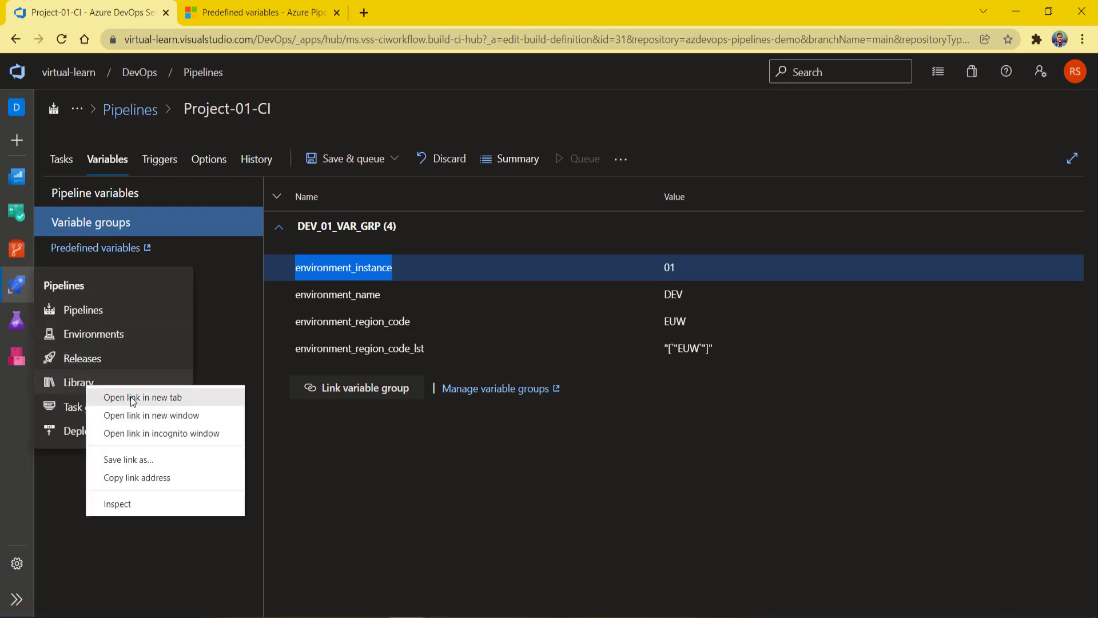
left_click(133, 398)
left_click_drag(414, 17, 259, 7)
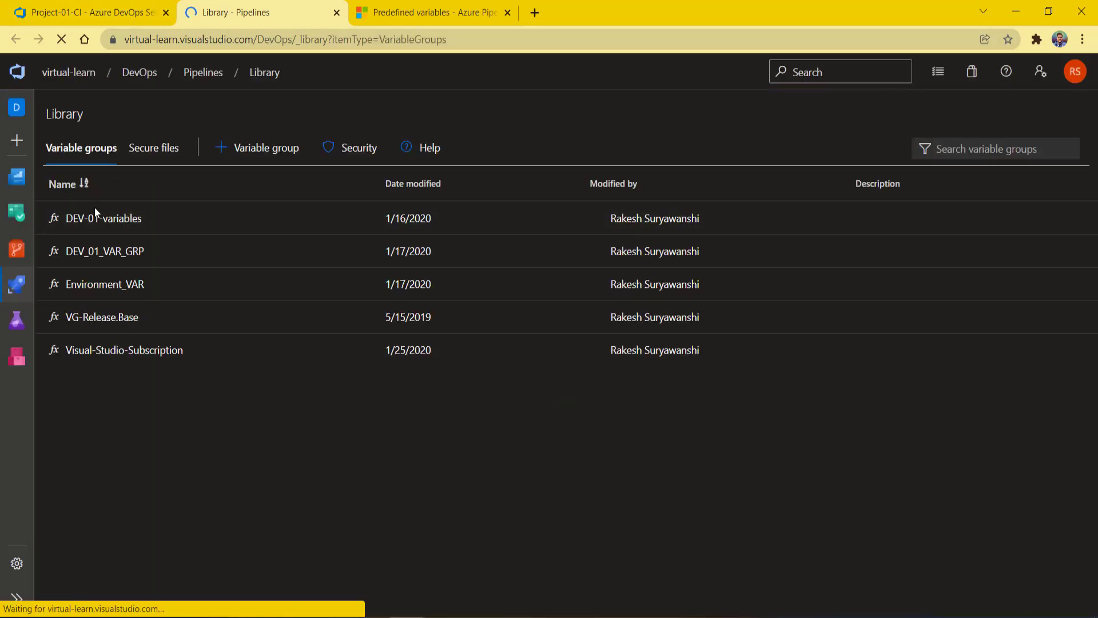
left_click(86, 11)
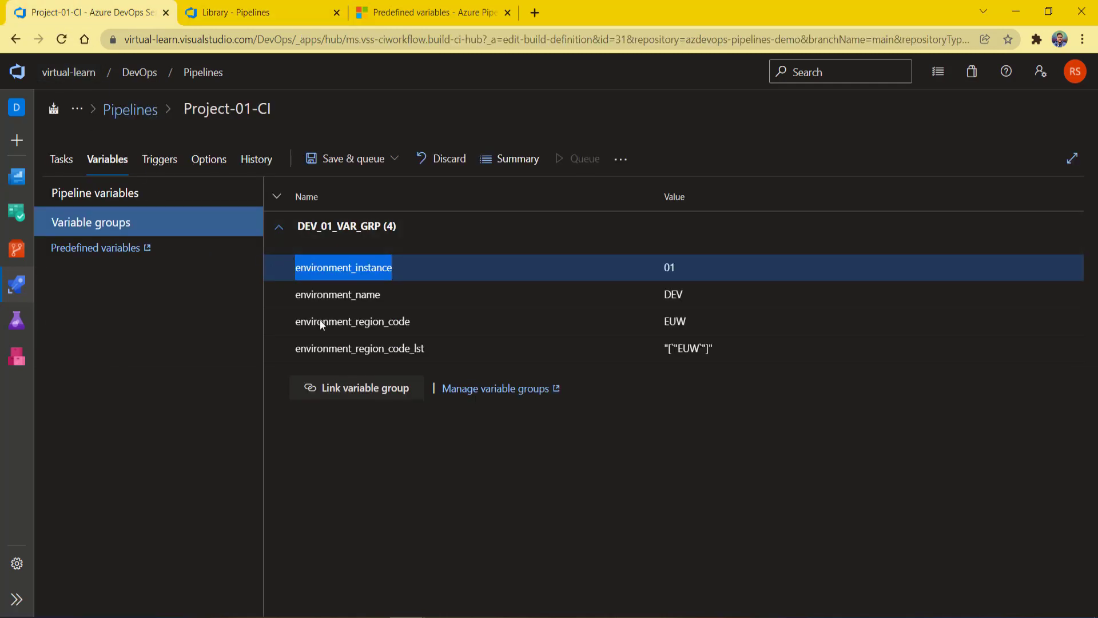
left_click(357, 388)
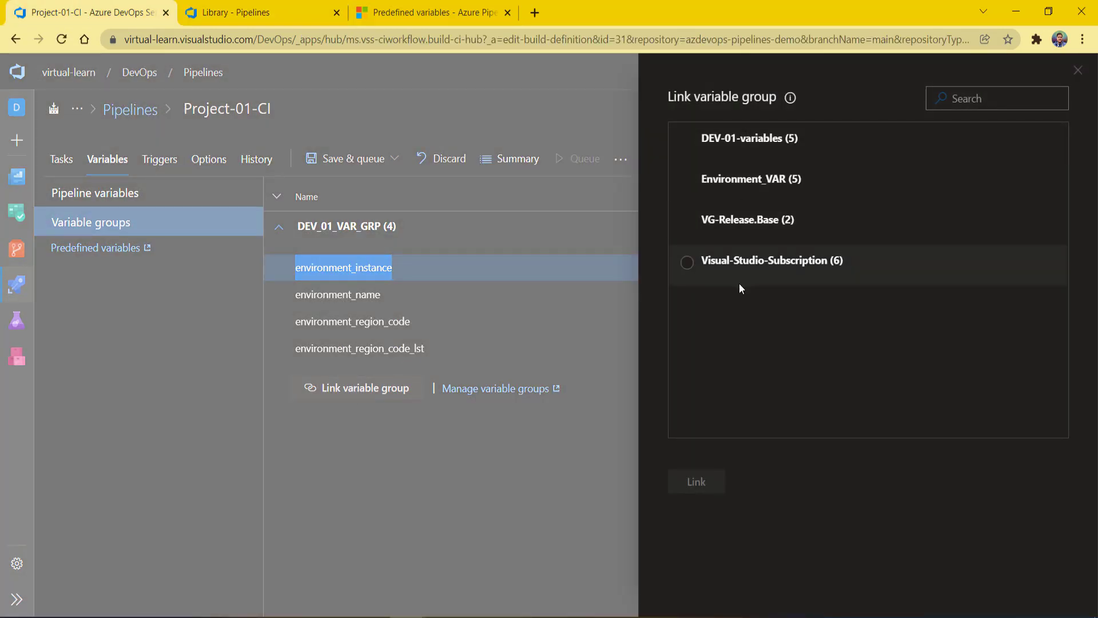
left_click(280, 23)
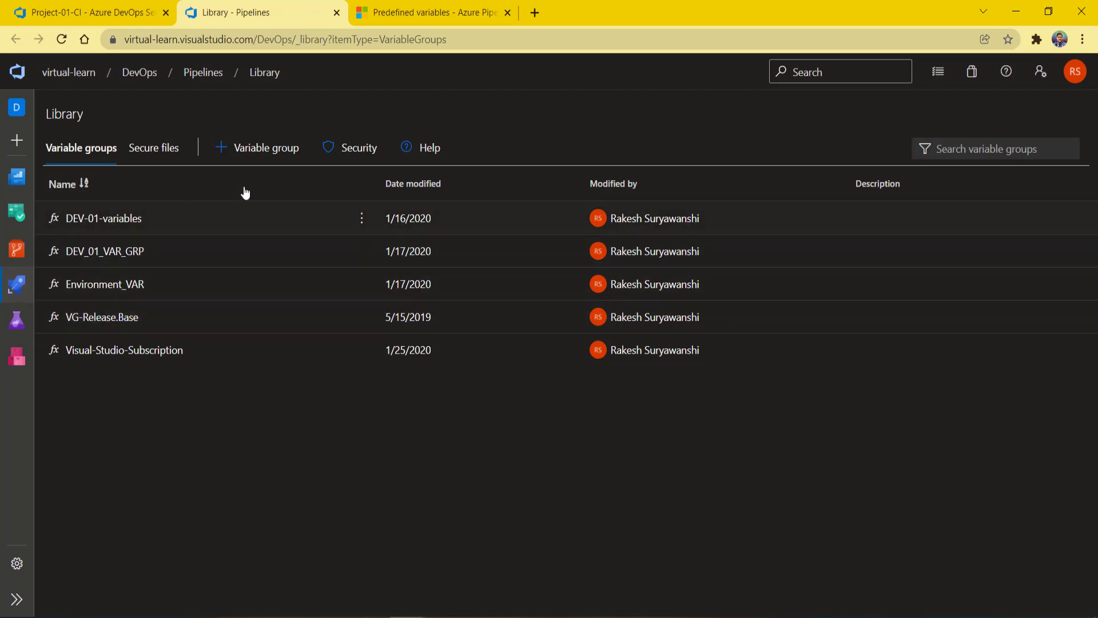
- Open the DEV-01-variables group in the Library and review its name and variables
left_click(98, 220)
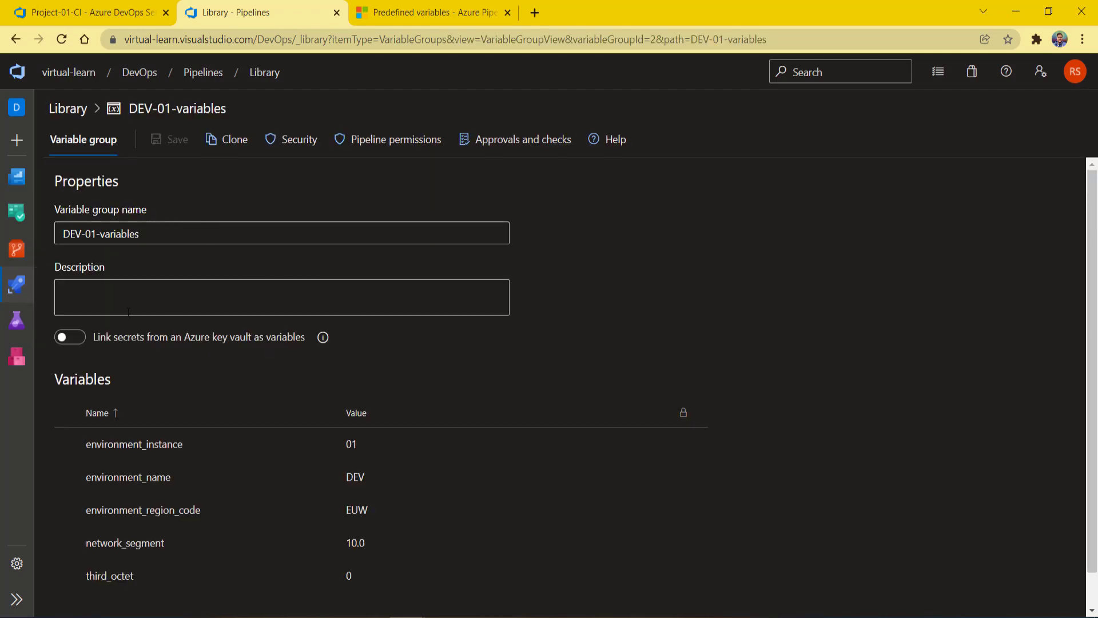
triple_click(182, 234)
scroll(570, 323, "down", 1)
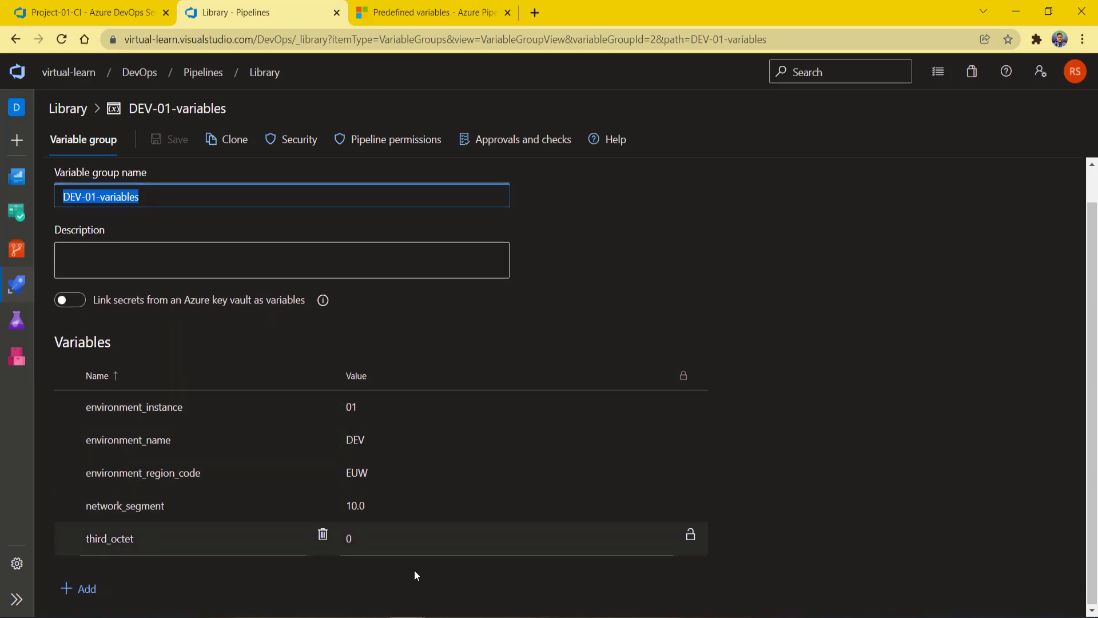
- Try making the third_octet variable secret and revert it to plain text
left_click(691, 541)
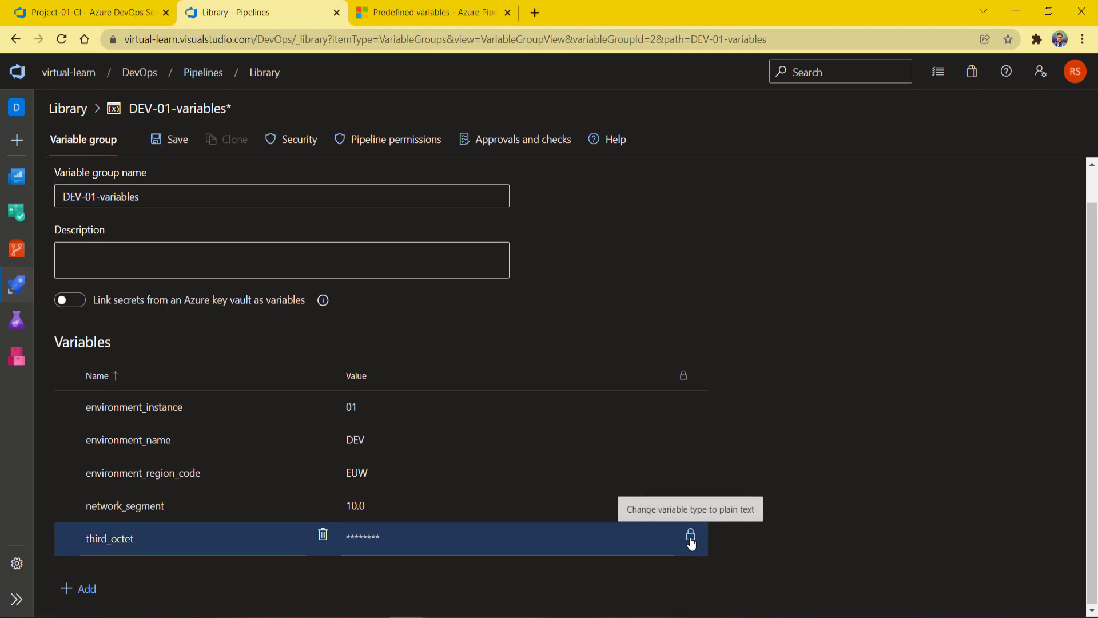
left_click(367, 534)
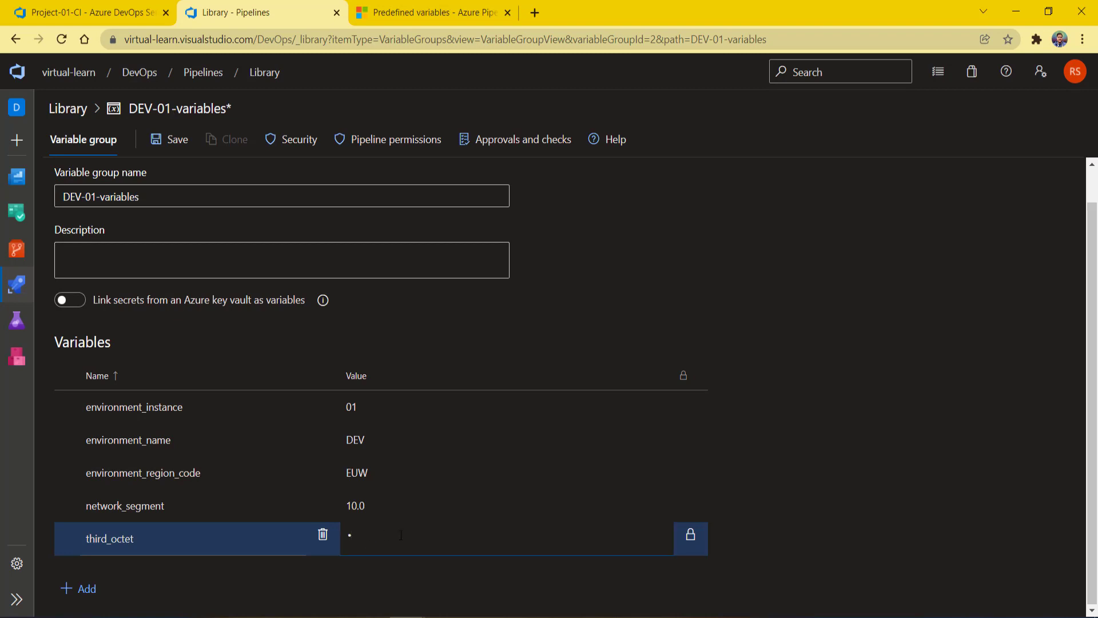
left_click(689, 538)
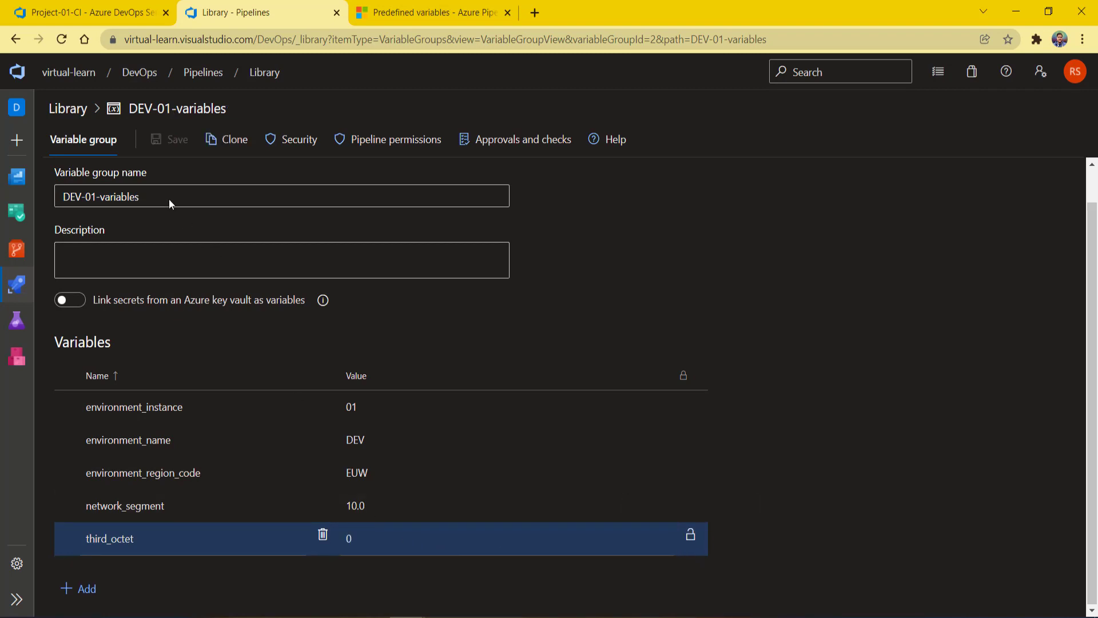
- Return to Project-01-CI, dismiss variable group linking, and enable the continuous integration trigger for azdevops-pipelines-demo with the main branch included
left_click(111, 14)
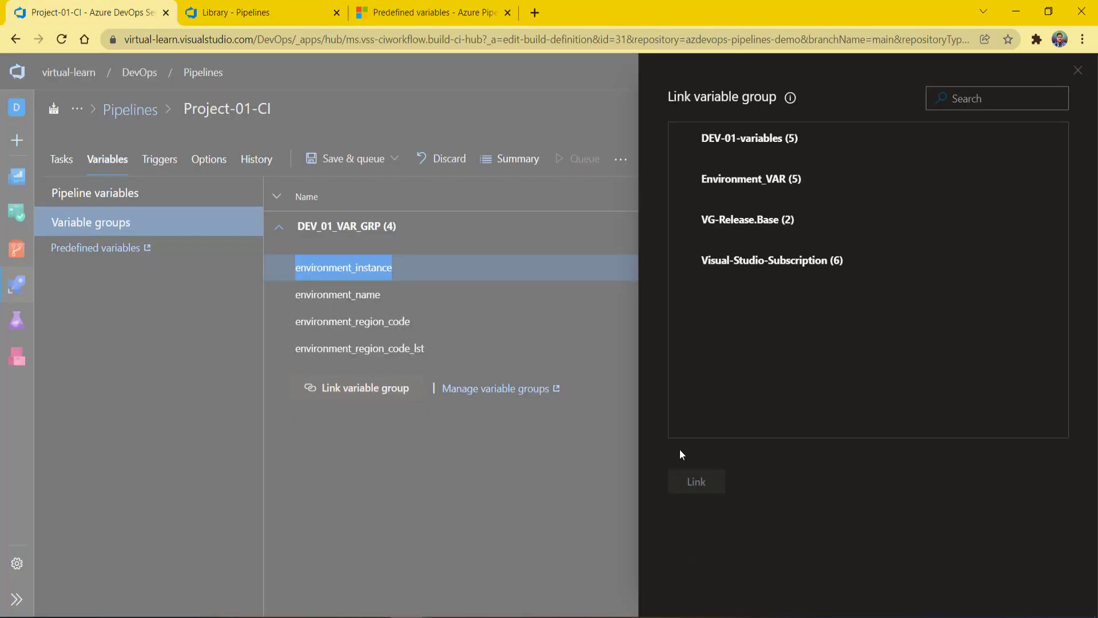
left_click(584, 492)
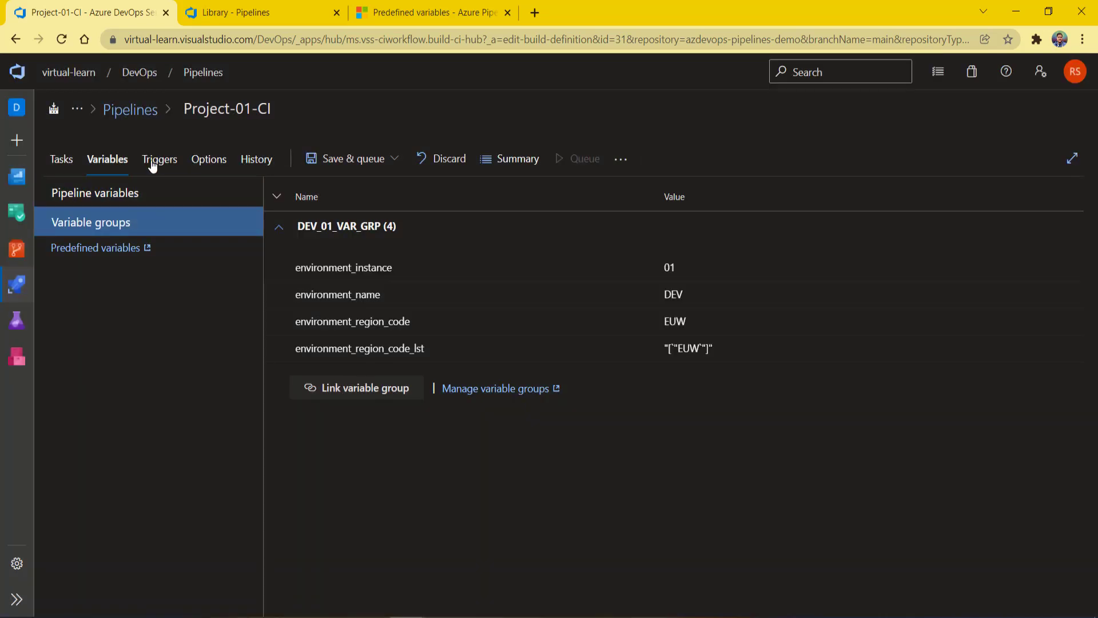
left_click(154, 163)
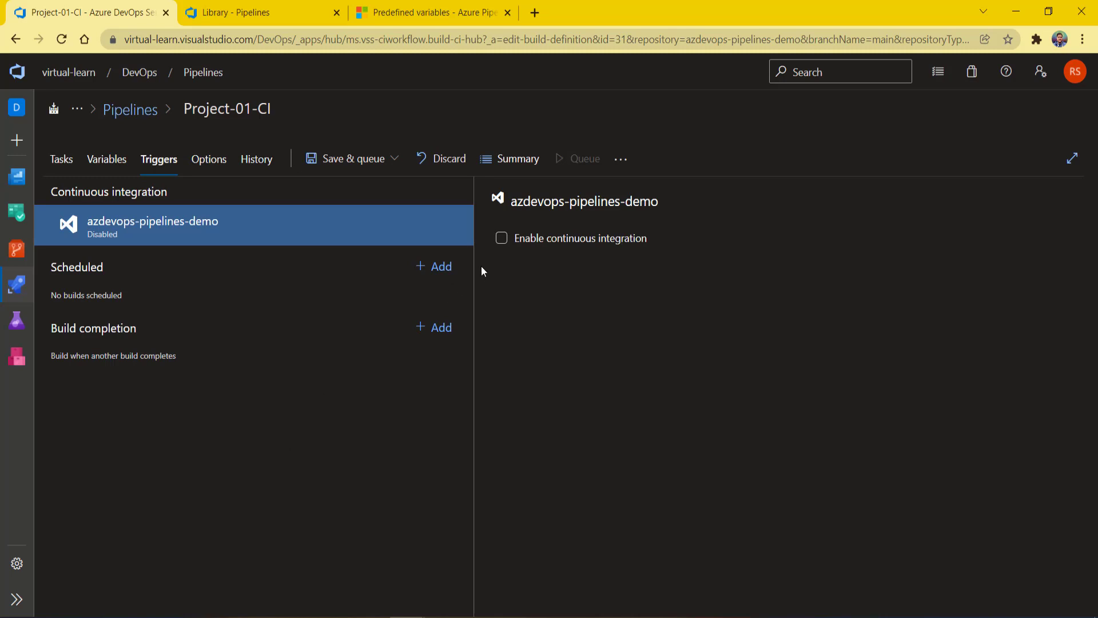
left_click(501, 238)
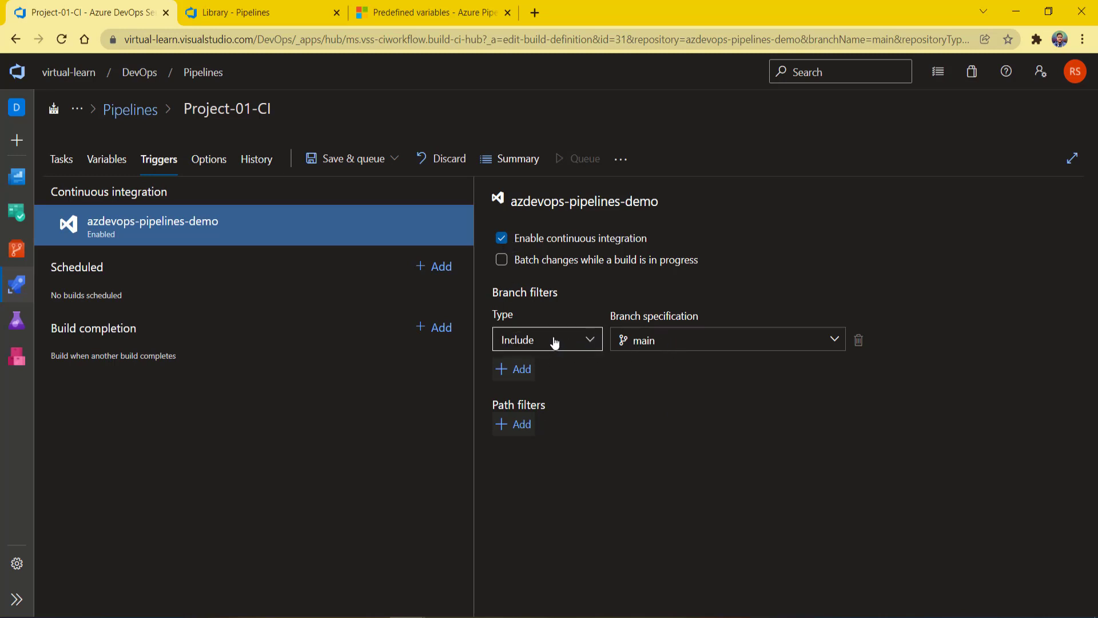
left_click(584, 341)
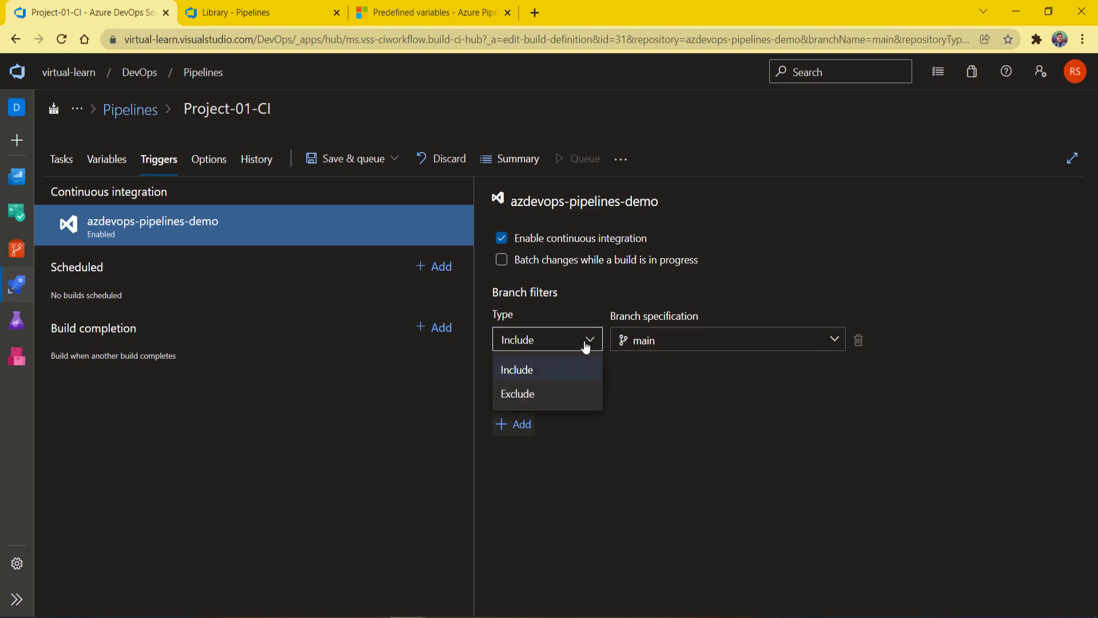
left_click(681, 342)
left_click(682, 343)
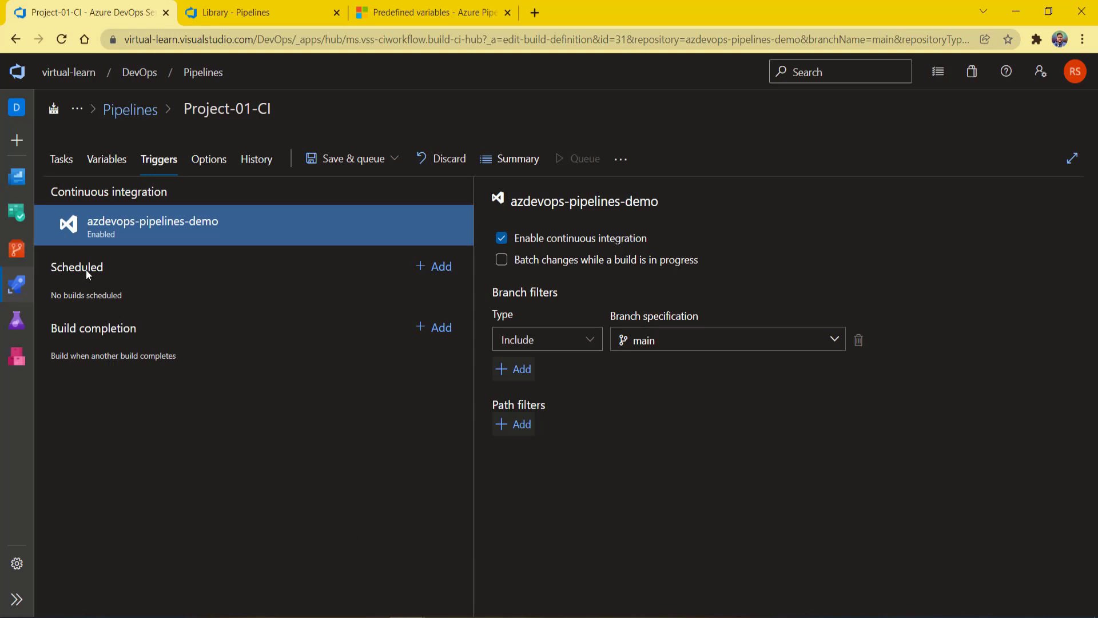
- Add a scheduled trigger for Monday through Friday at 01:00 UTC on the main branch
left_click(425, 268)
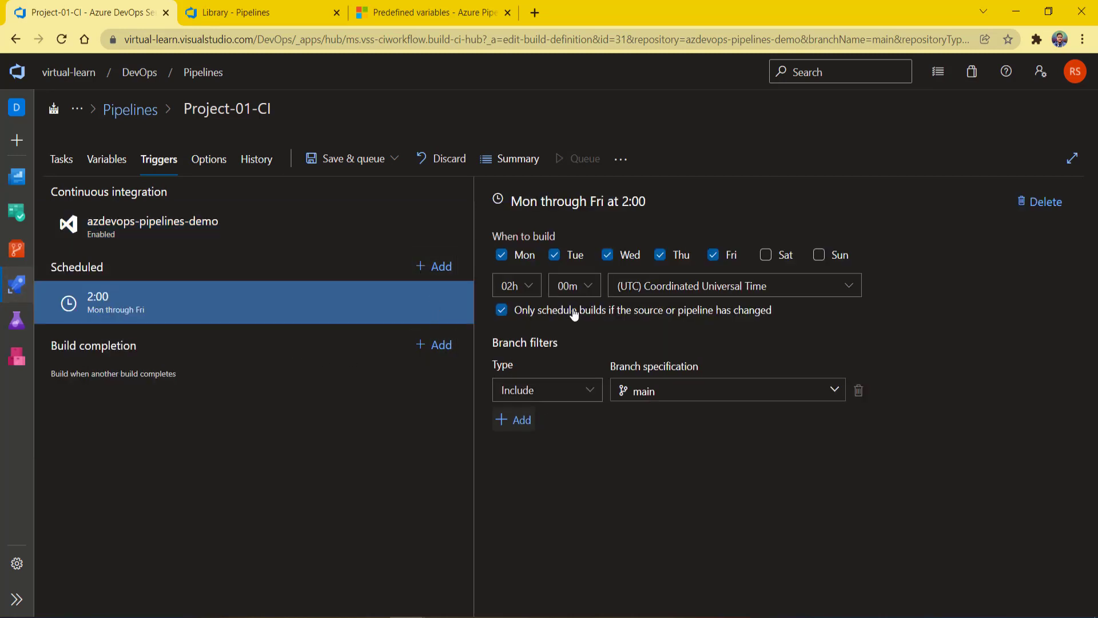
left_click(528, 286)
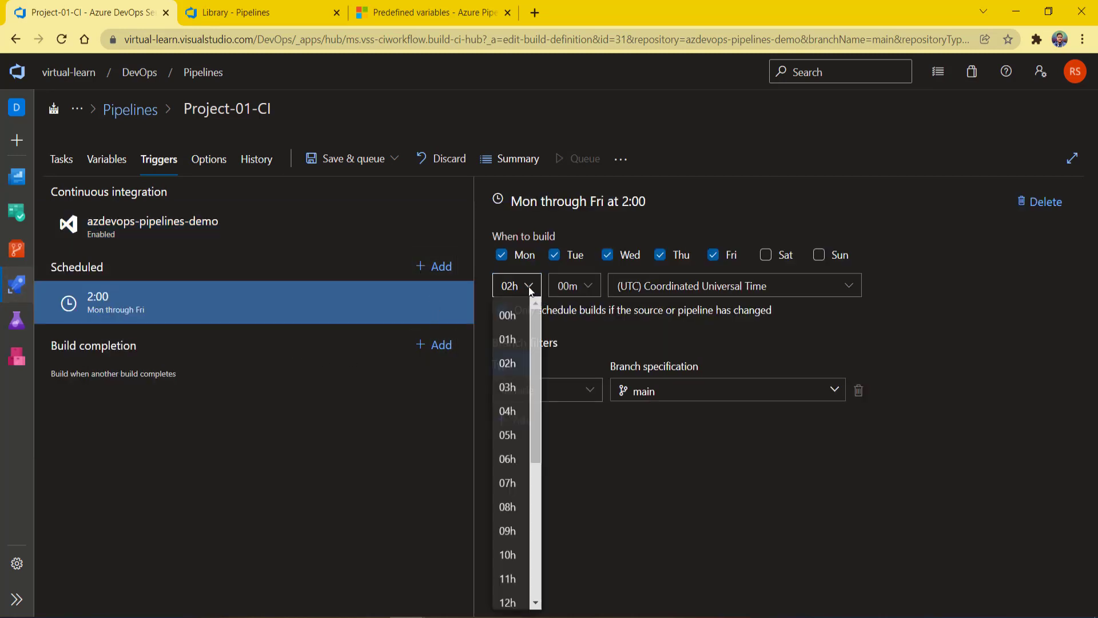
left_click(510, 340)
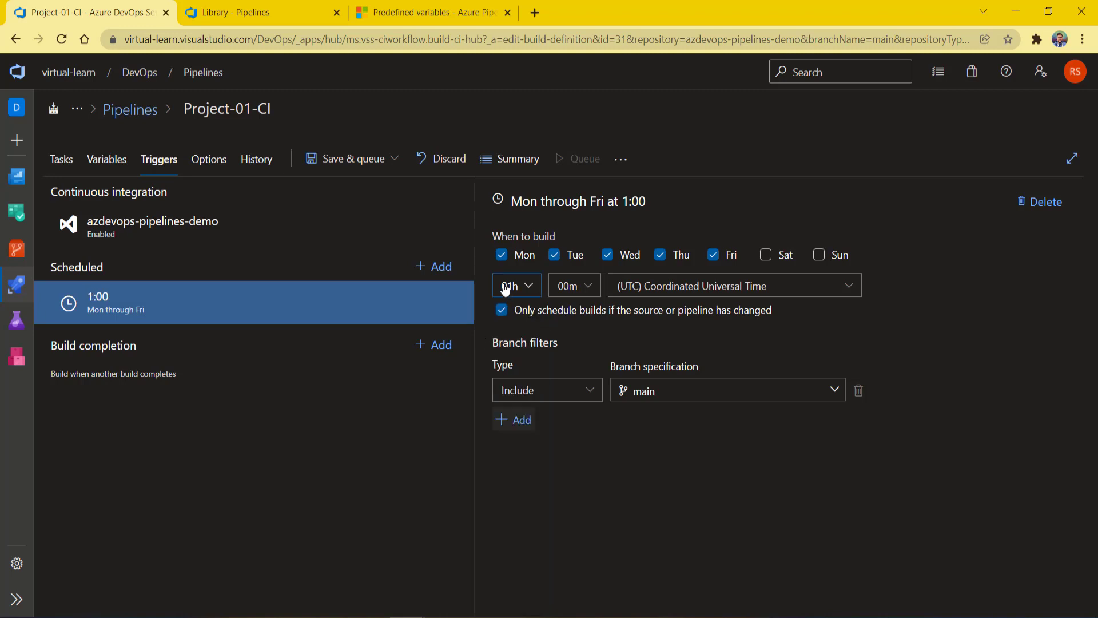
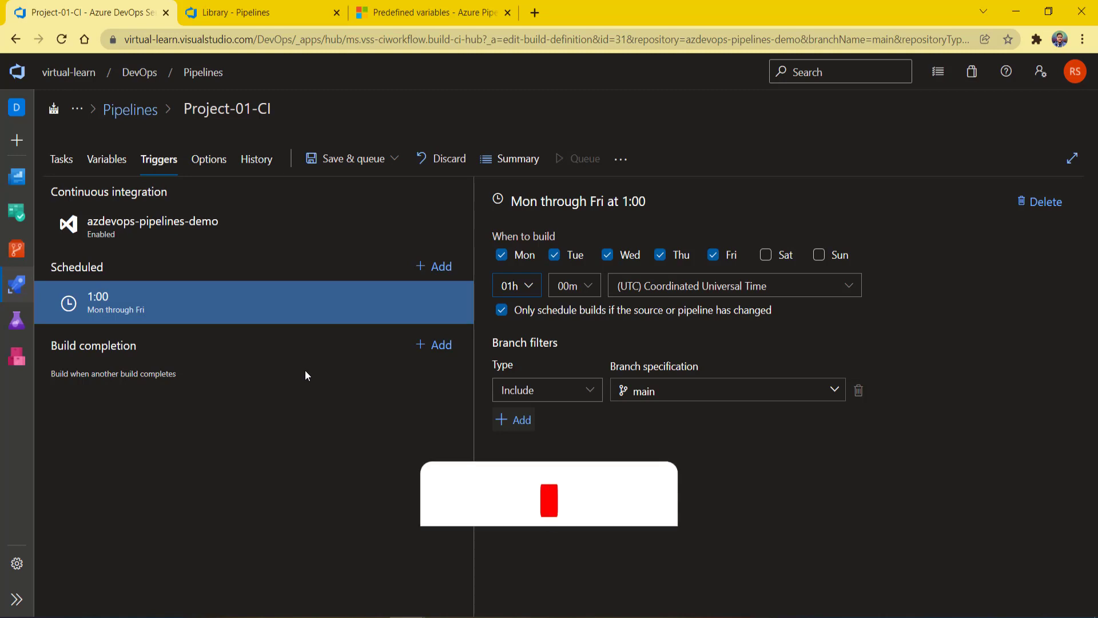
- Add a build completion trigger with DevOps-CI as the triggering build and the master branch included
left_click(434, 346)
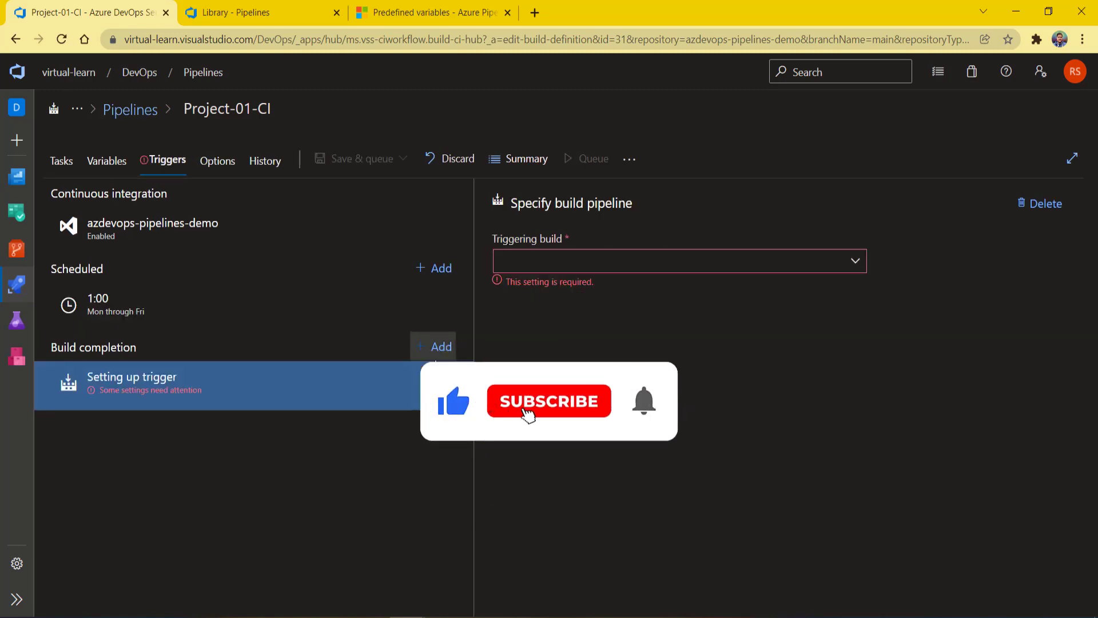
left_click(855, 261)
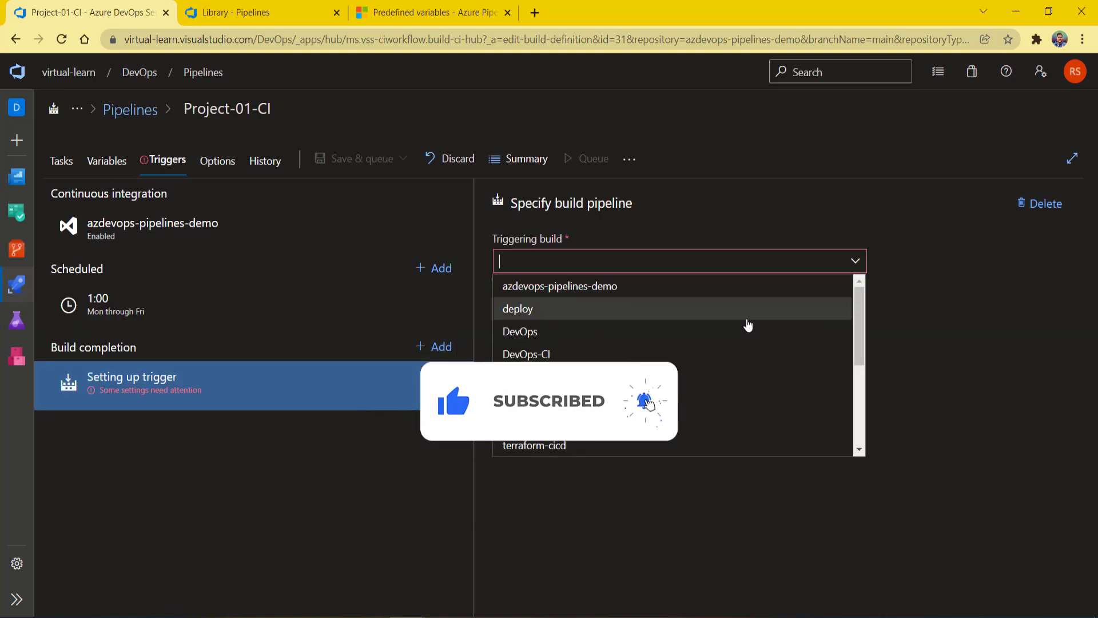
left_click(564, 355)
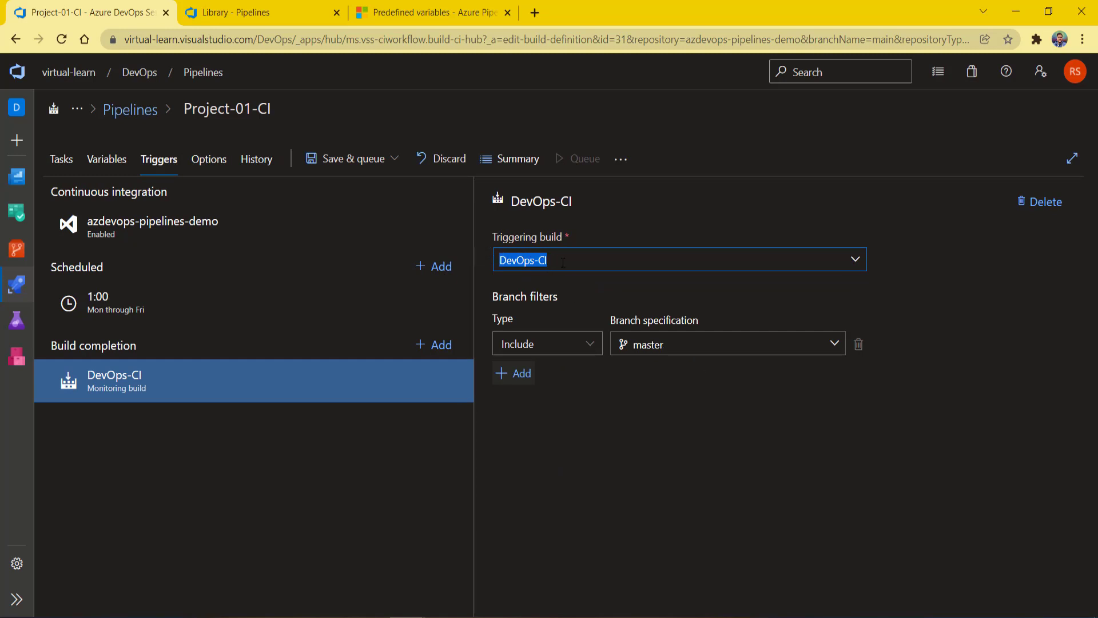
left_click(213, 393)
left_click(706, 344)
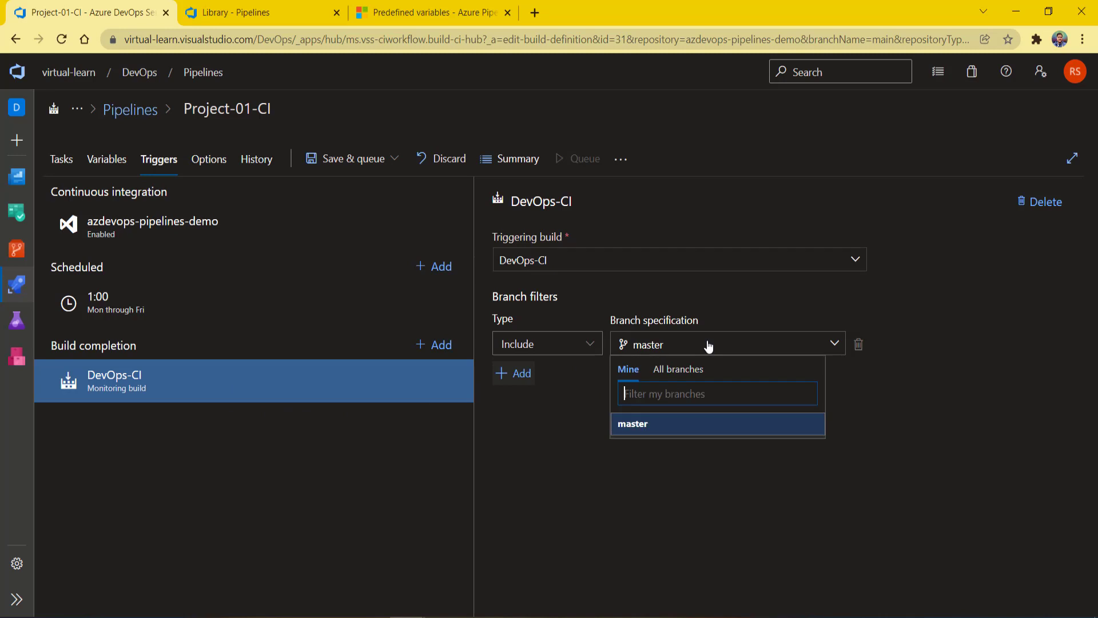
left_click(575, 436)
- Open Project-01-CI's options and examine the build properties and build number format
left_click(208, 159)
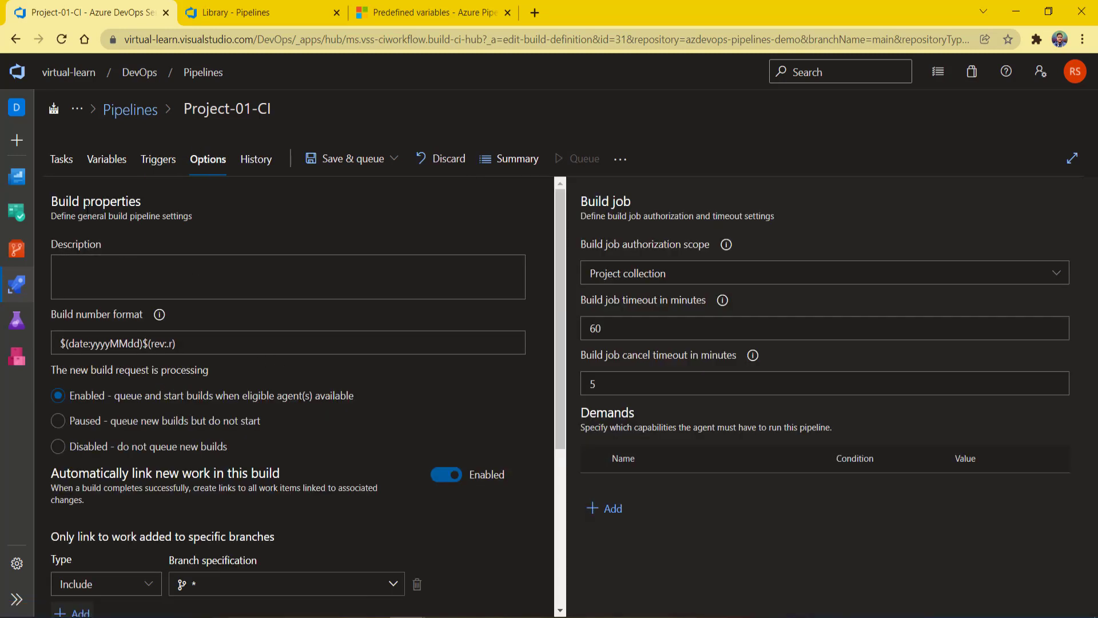
left_click_drag(52, 201, 194, 219)
left_click(258, 227)
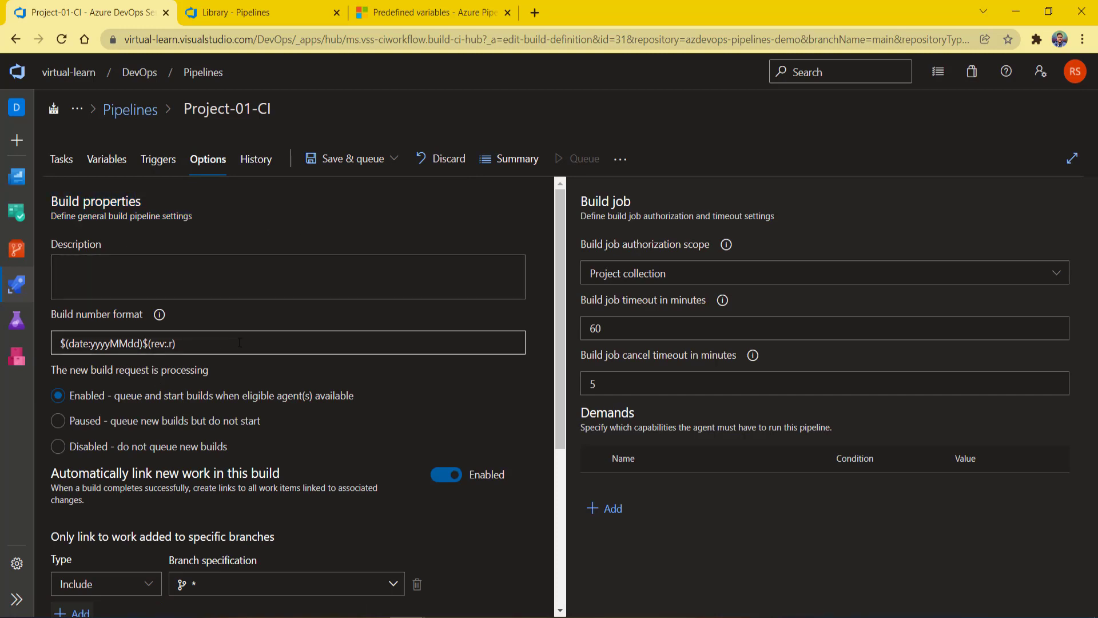
left_click_drag(176, 343, 59, 343)
left_click(238, 231)
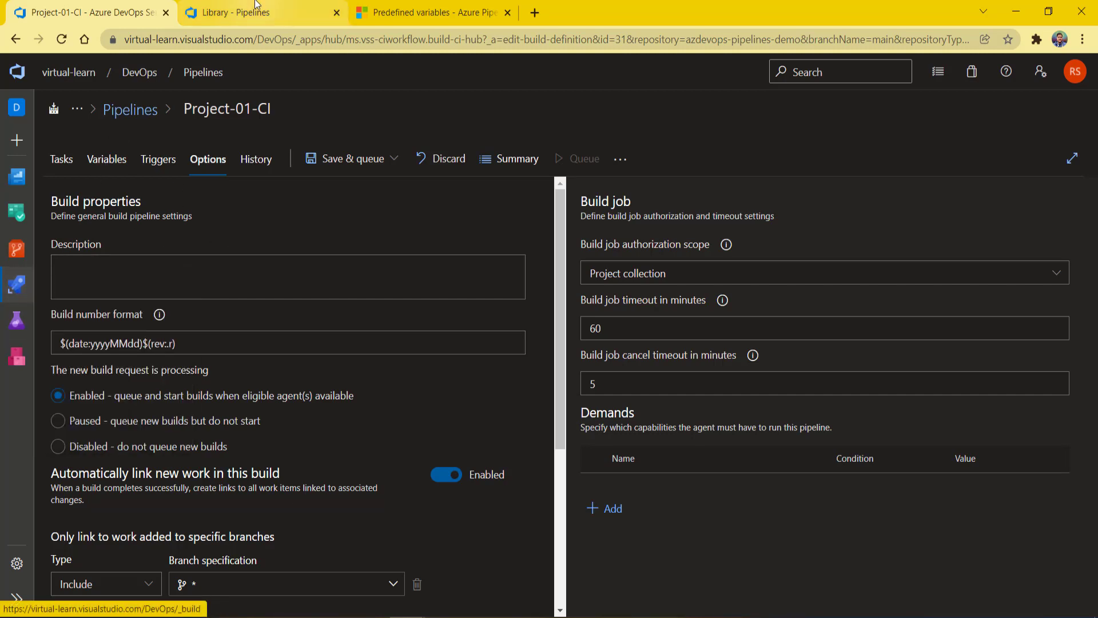
- Open the pipelines list in the Library's browser tab and return to Project-01-CI to re-examine the build number format
left_click(256, 8)
left_click(14, 292)
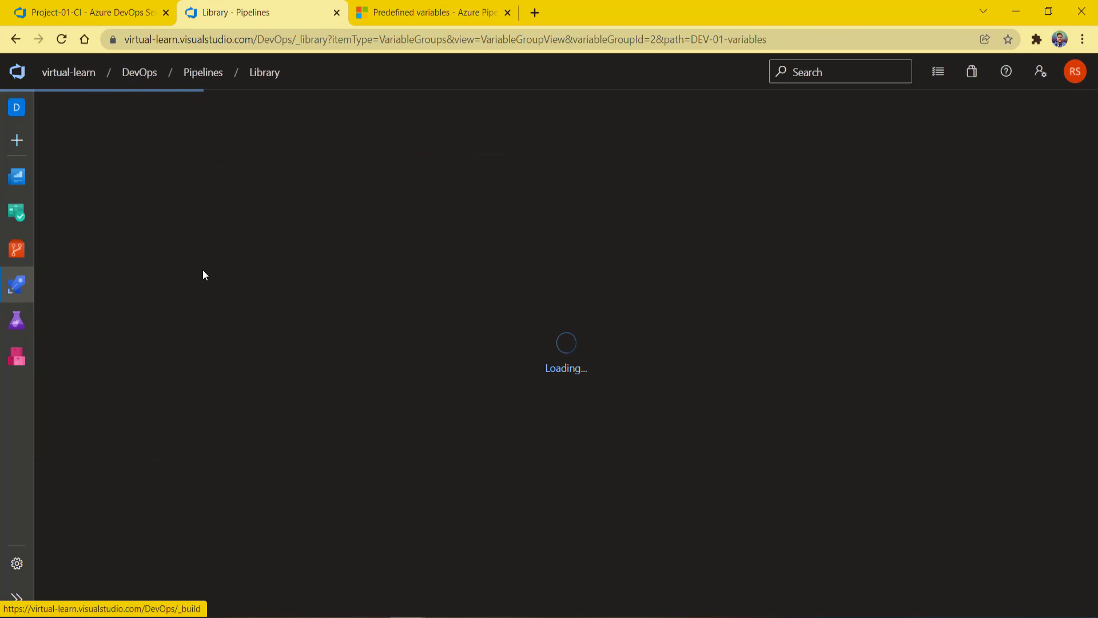
left_click(97, 6)
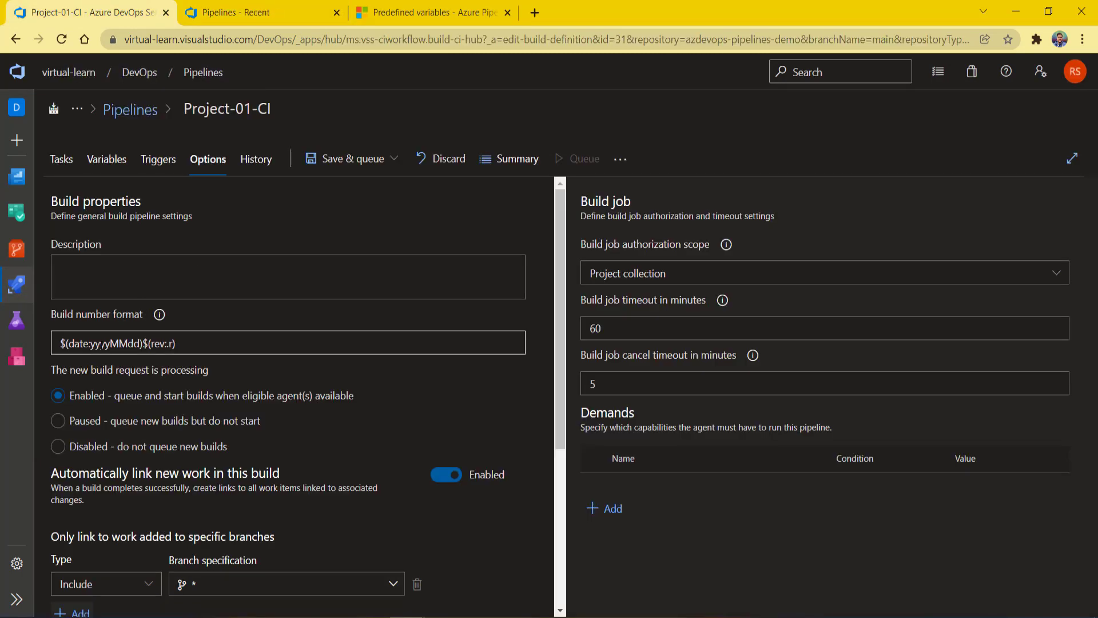
triple_click(115, 343)
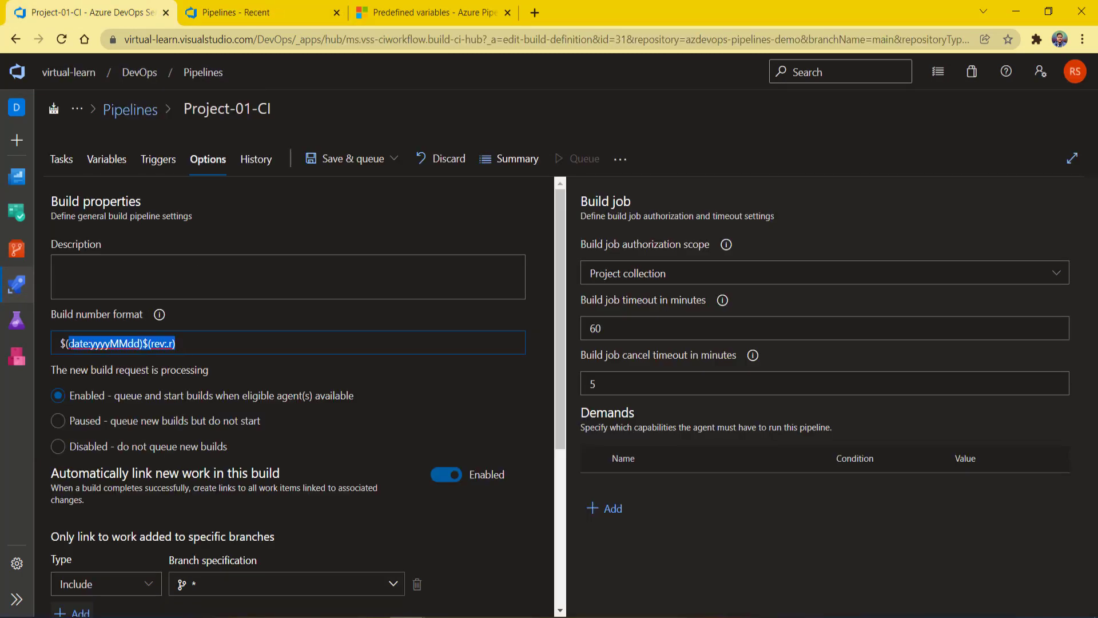
- Open the azdevops-pipelines-demo runs list to examine its run numbers, and return to Project-01-CI's options
left_click(238, 12)
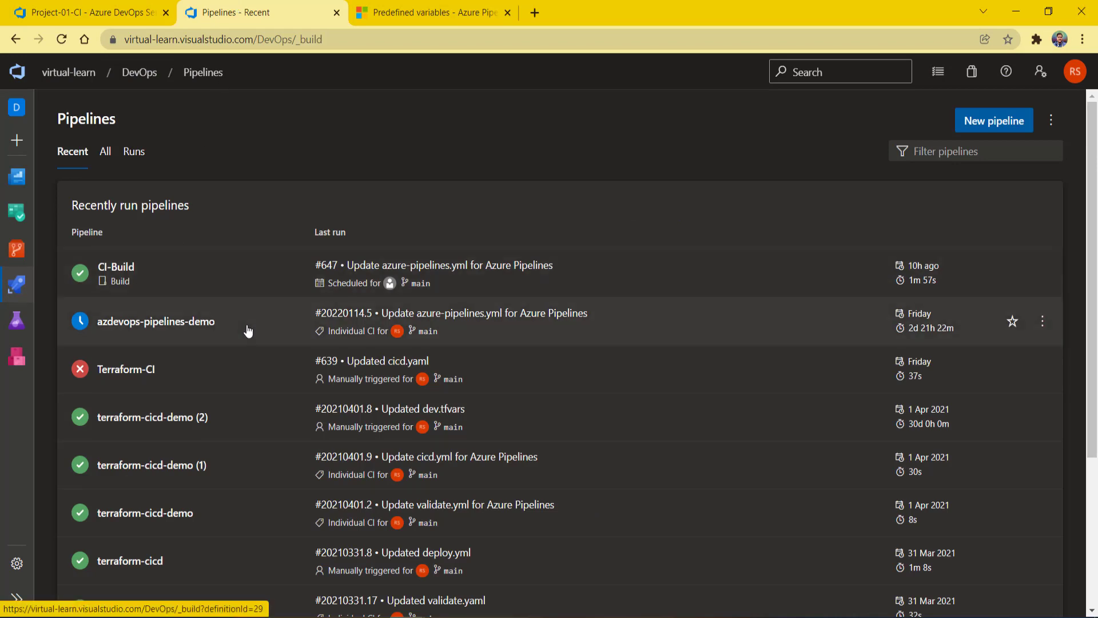
left_click(247, 329)
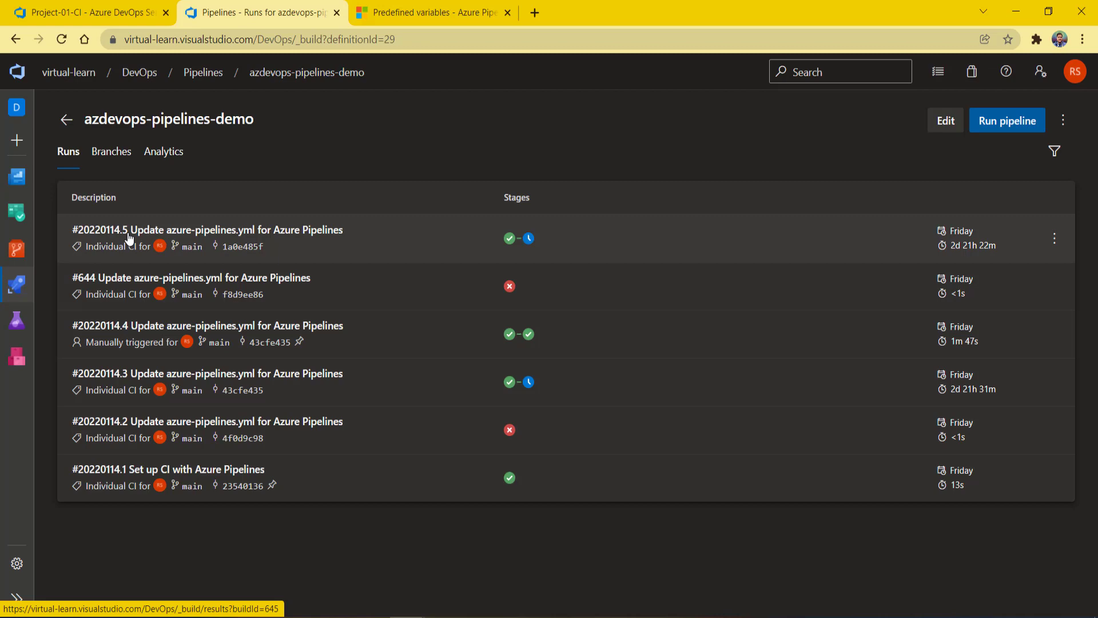
key("ctrl+shift+Tab")
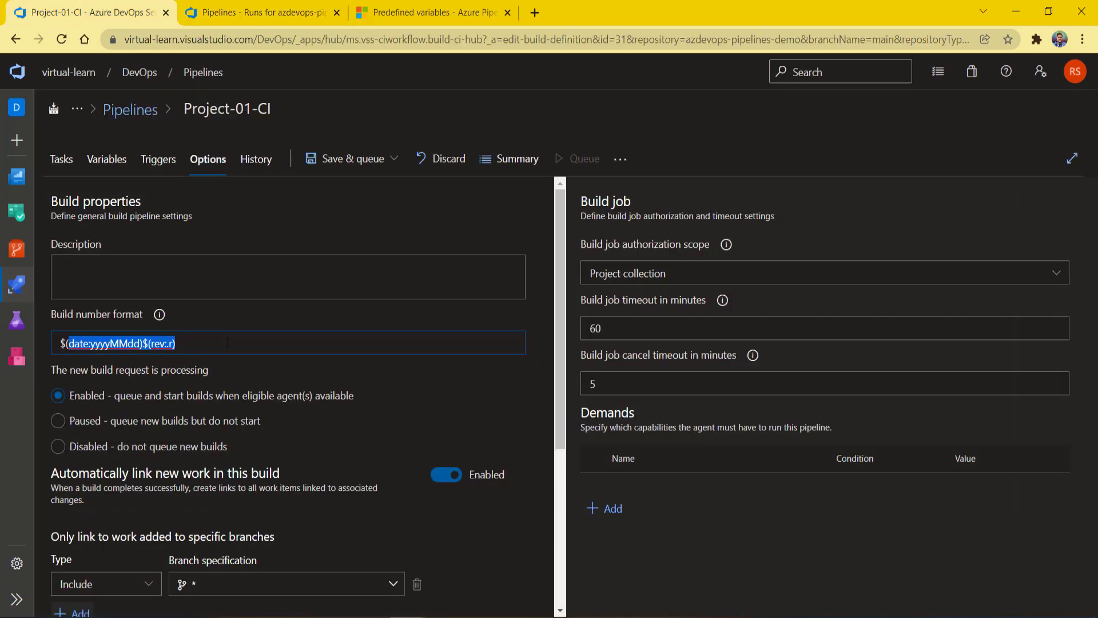
- Open the documentation on configuring run or build numbers from the build number format help, and return to Project-01-CI
left_click(228, 343)
left_click_drag(196, 339, 62, 336)
left_click(160, 314)
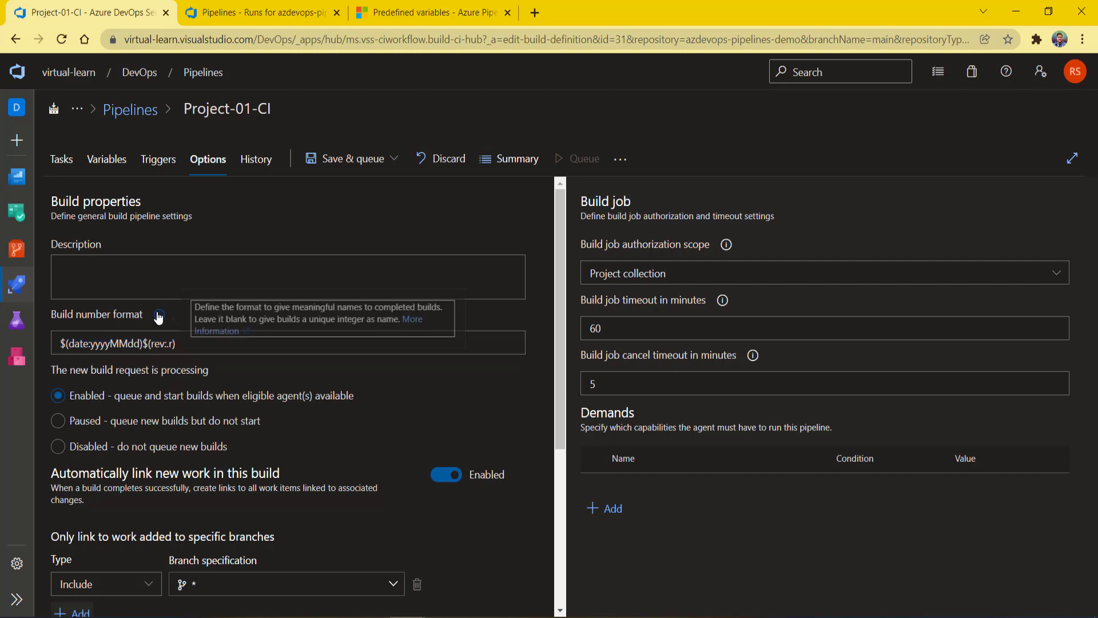
left_click(211, 332)
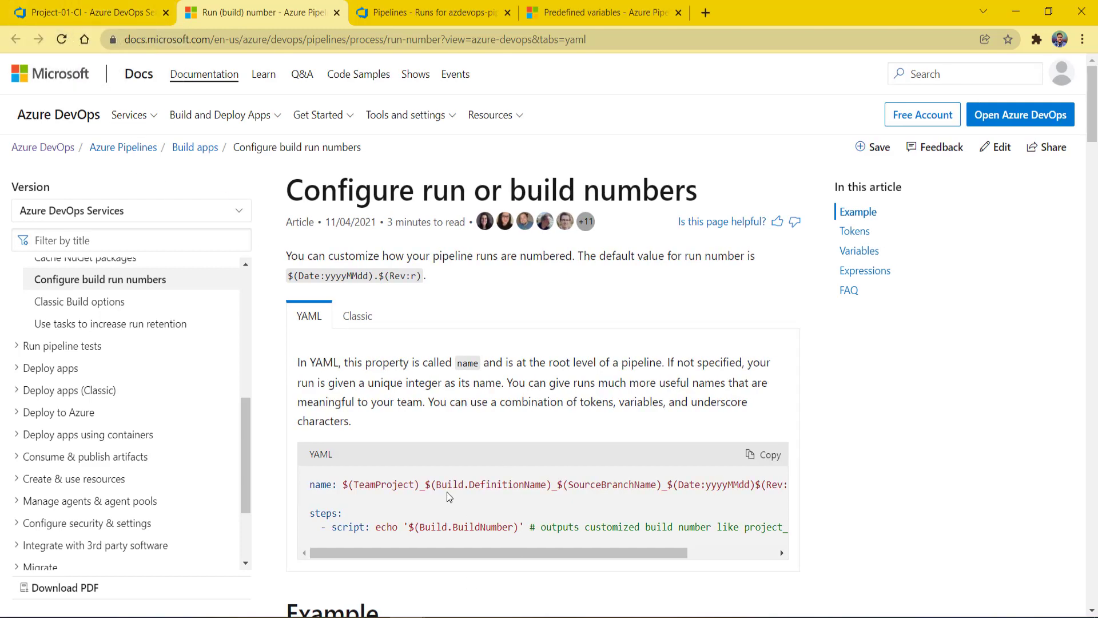
left_click(80, 12)
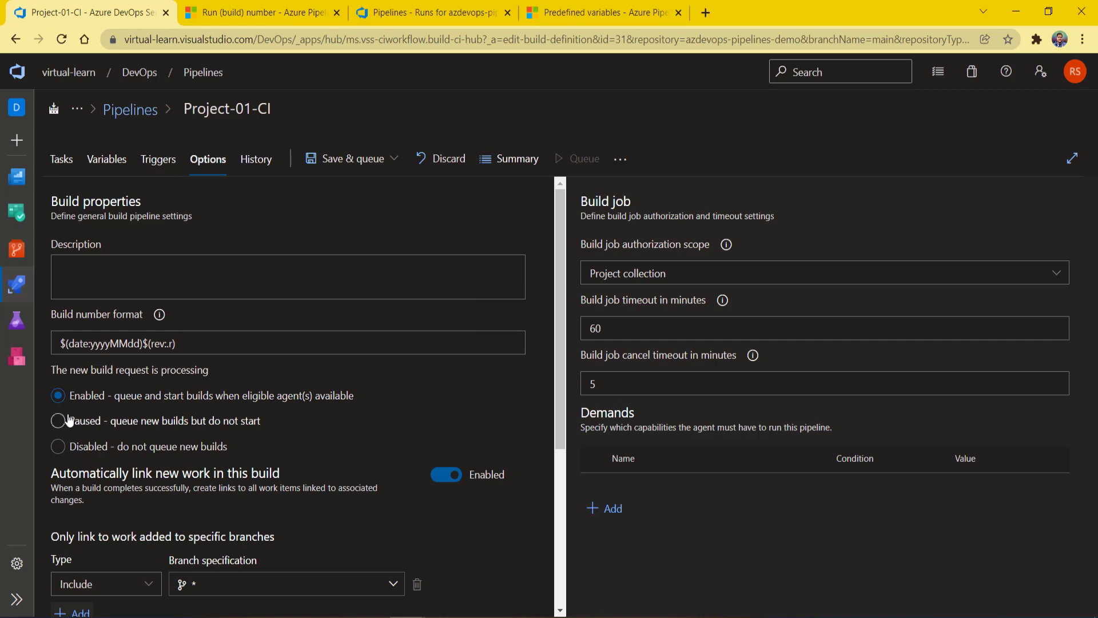
- Examine the Enabled, Paused and Disabled choices for processing new build requests
left_click_drag(55, 370, 200, 369)
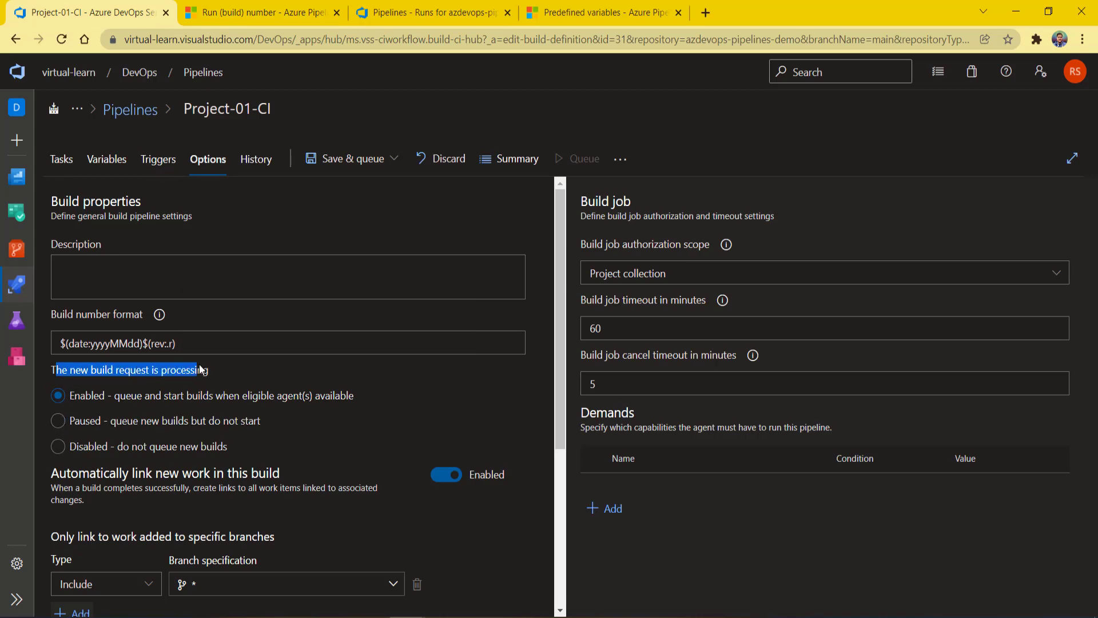
left_click(220, 366)
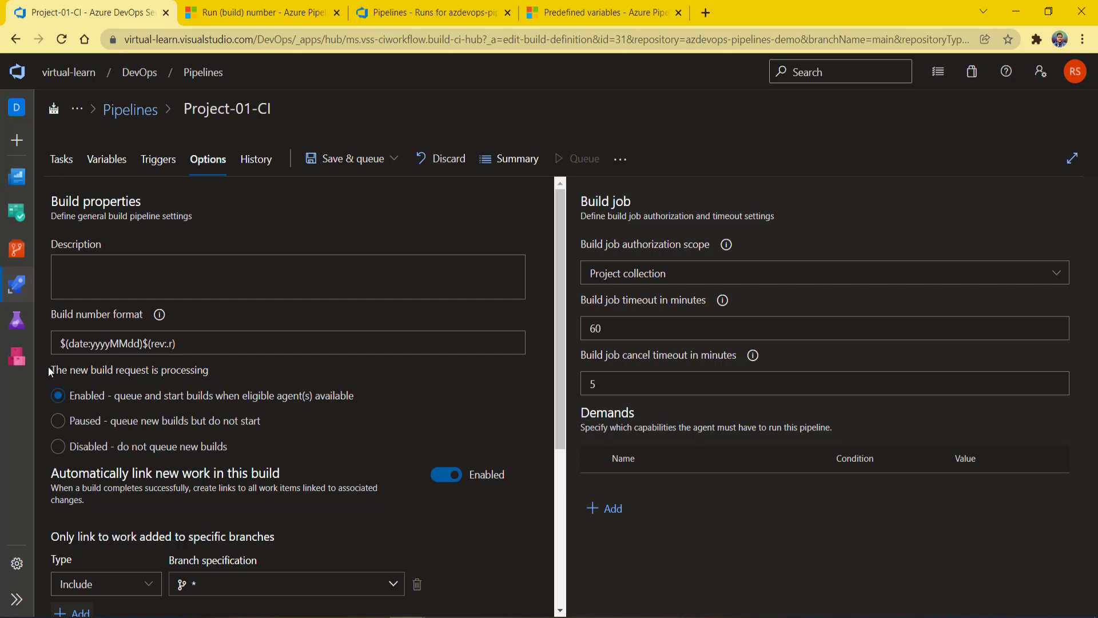
left_click_drag(50, 370, 209, 369)
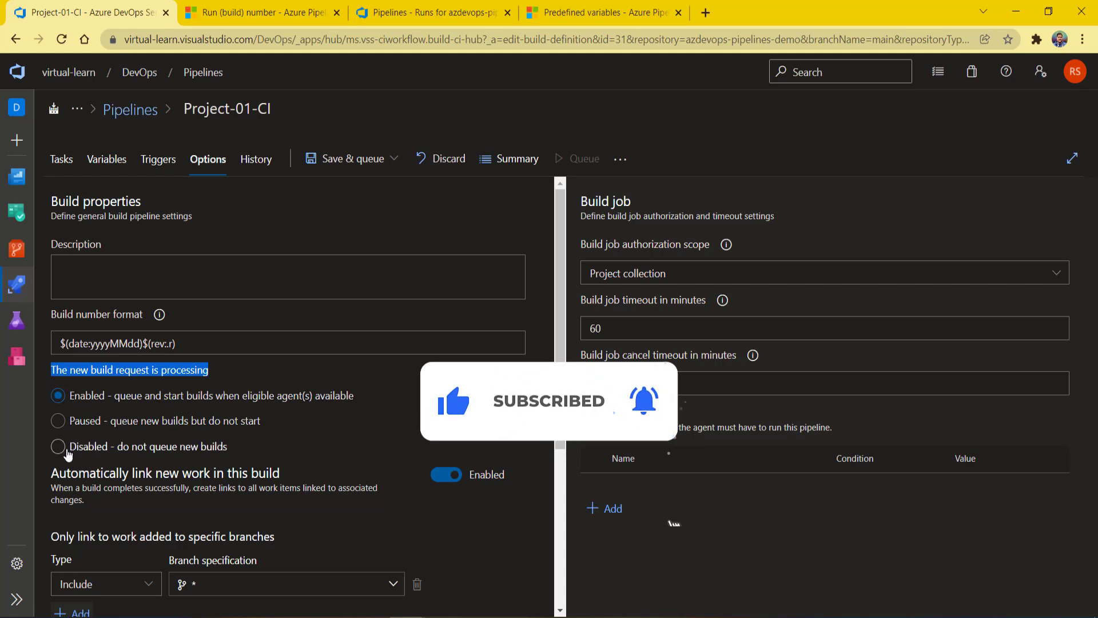
scroll(189, 360, "down", 3)
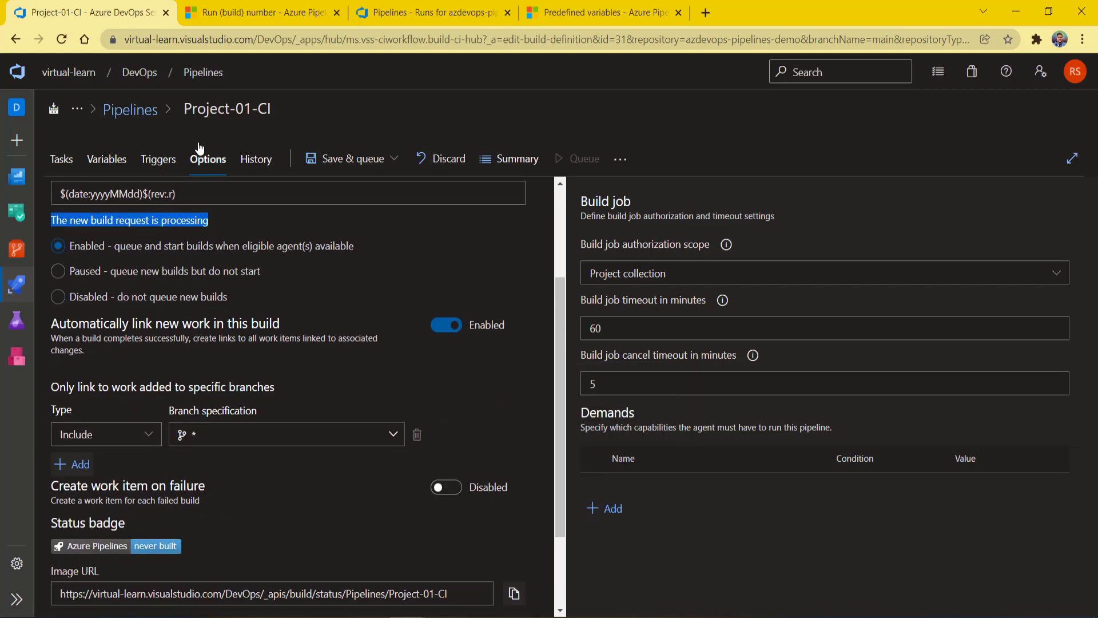
left_click(130, 358)
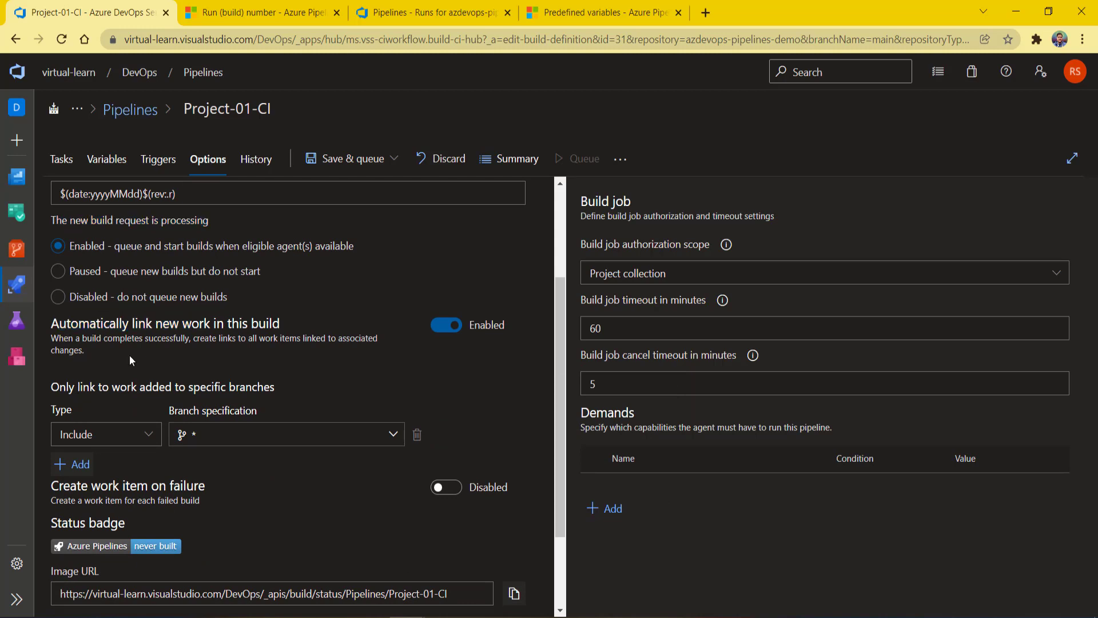
- Examine the option that automatically links new work in this build and its description
left_click_drag(51, 322, 298, 332)
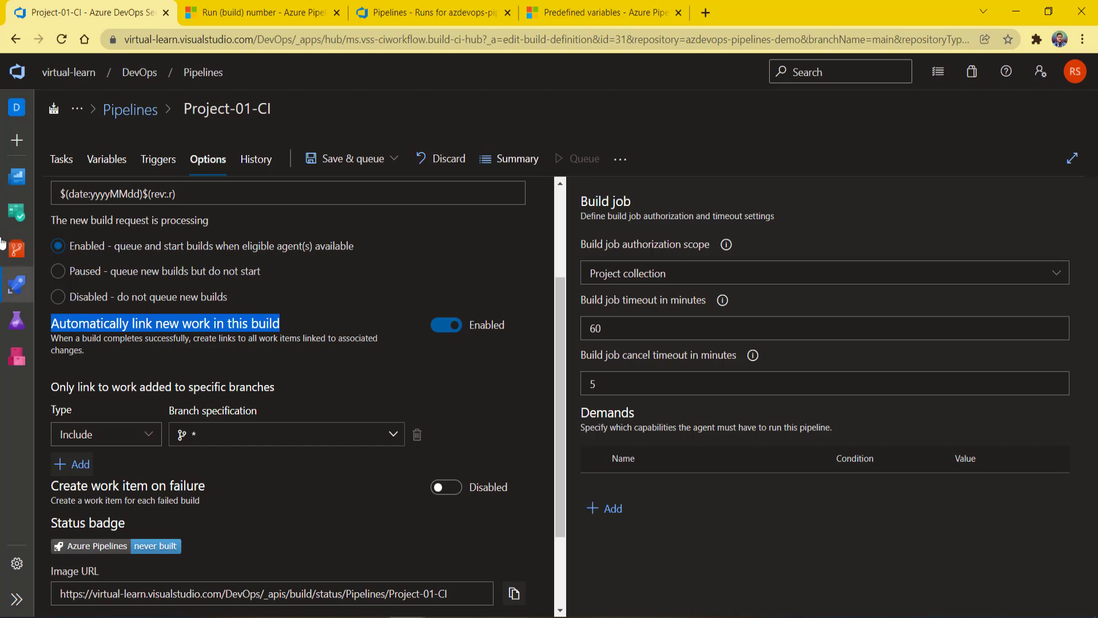
mouse_move(17, 213)
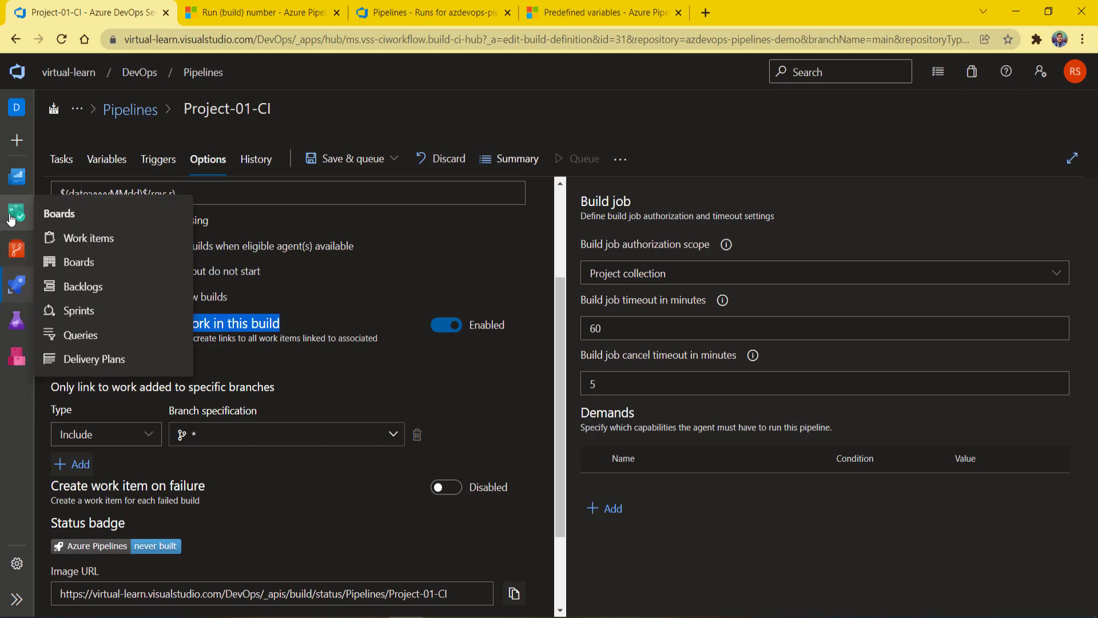
left_click(324, 354)
mouse_move(2, 204)
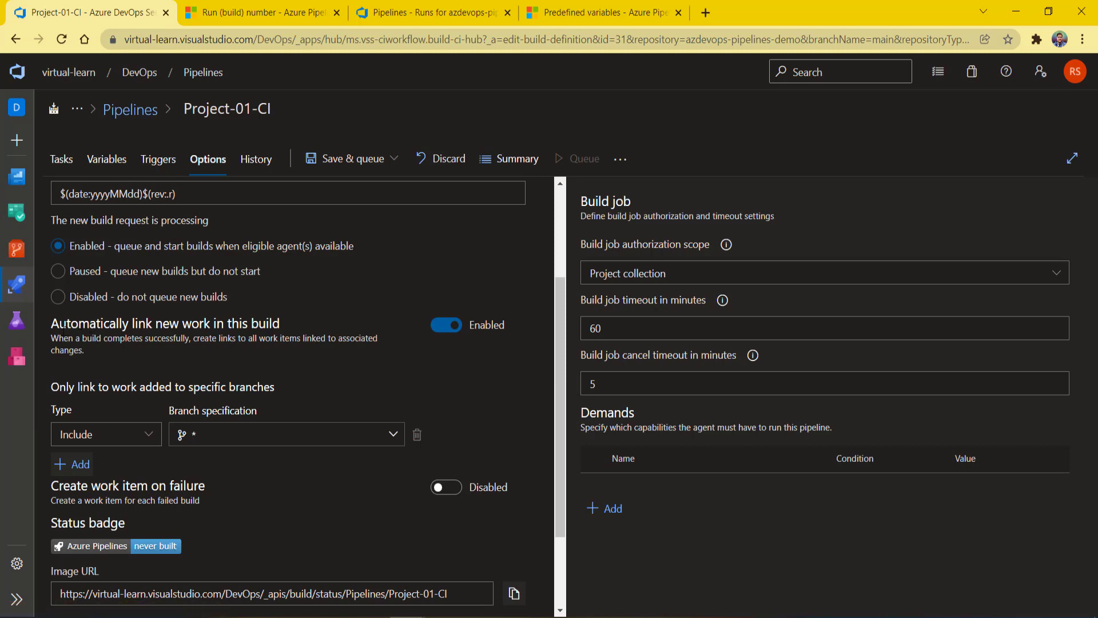
left_click_drag(51, 321, 96, 350)
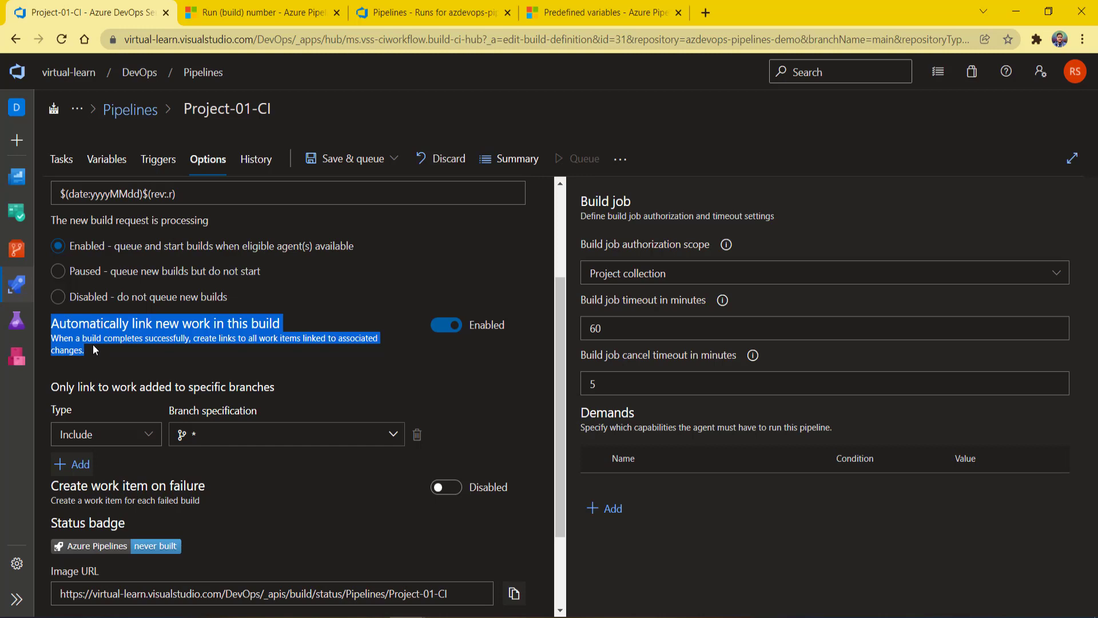
left_click(93, 346)
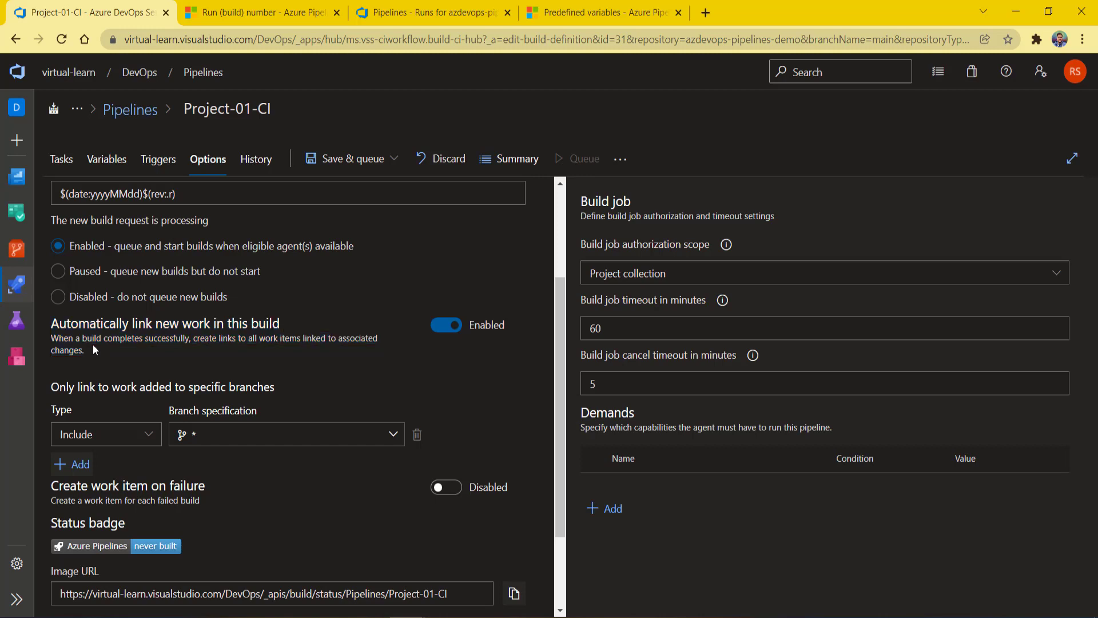
- Enable work item creation on build failure with type Bug, assigned to the requestor and without additional fields
scroll(316, 469, "down", 2)
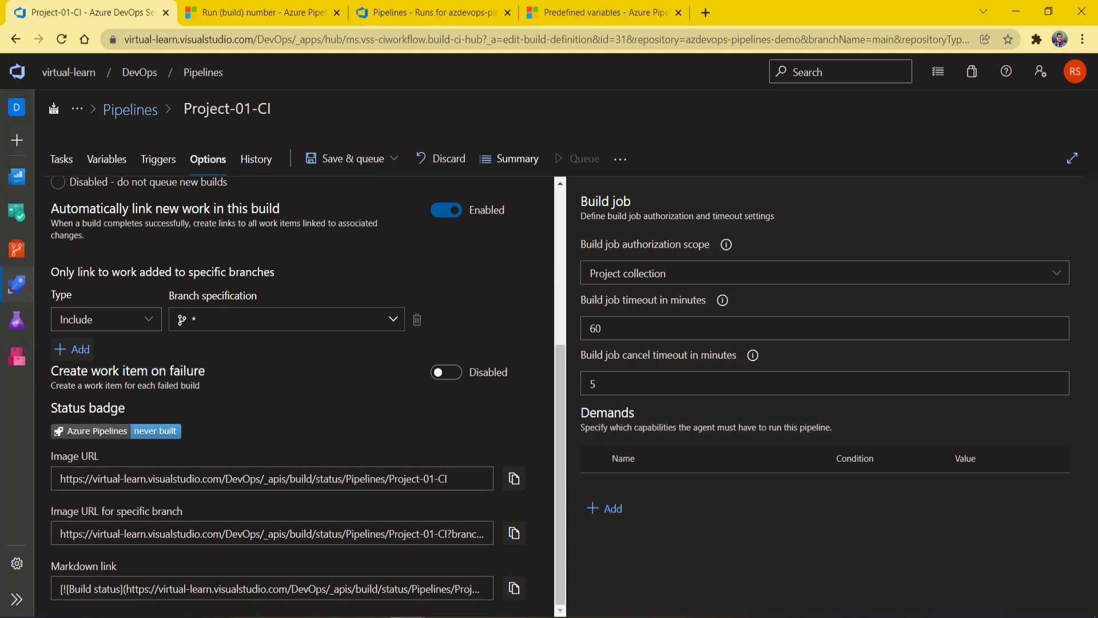
left_click_drag(51, 370, 205, 387)
left_click(232, 389)
left_click(446, 372)
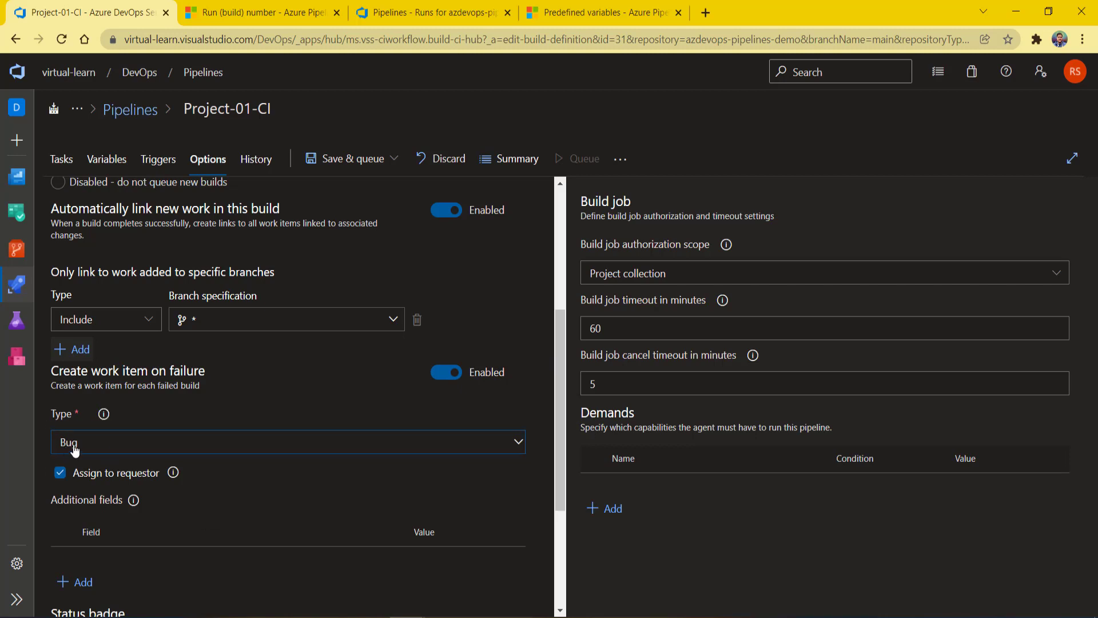
left_click(167, 442)
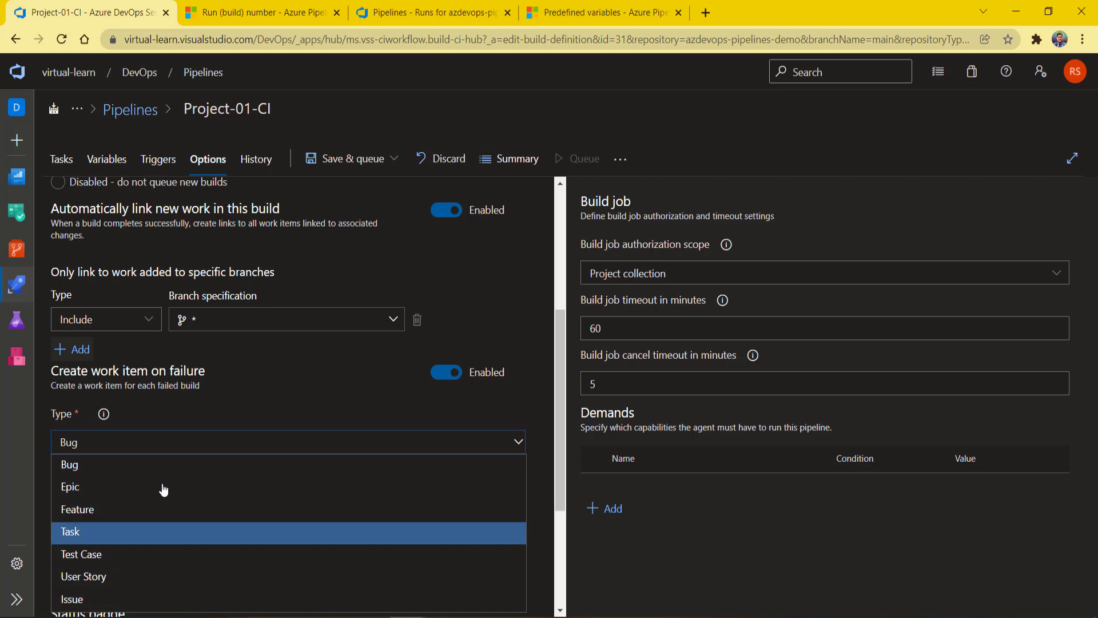
left_click(236, 387)
scroll(328, 387, "down", 1)
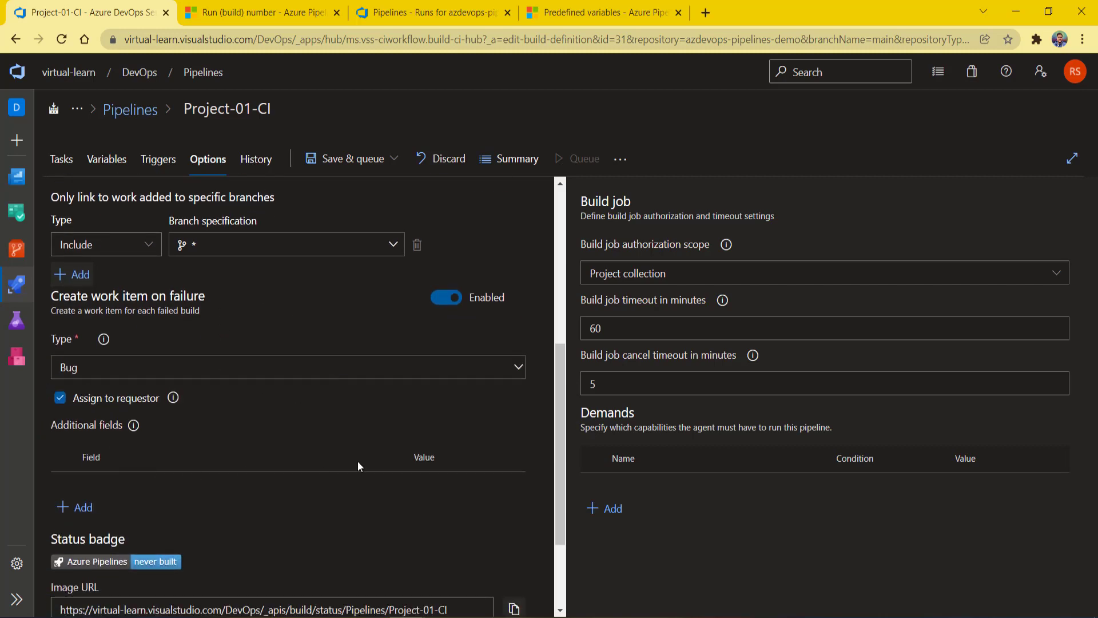
left_click(74, 507)
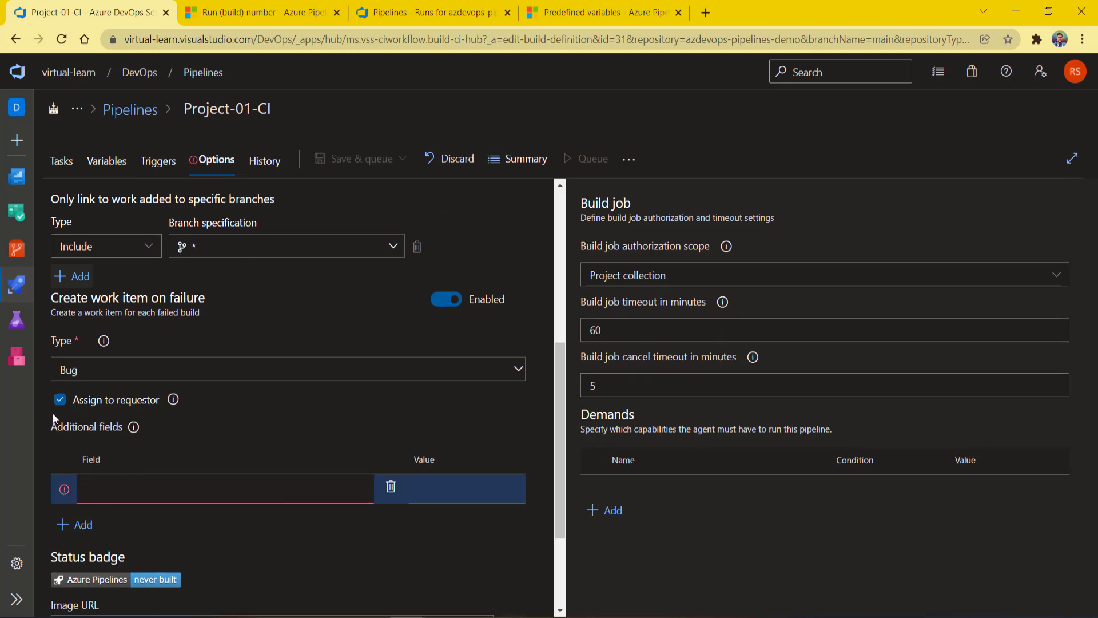
left_click(391, 486)
- Review the status badge URLs and copy the badge's Markdown link
scroll(175, 507, "down", 2)
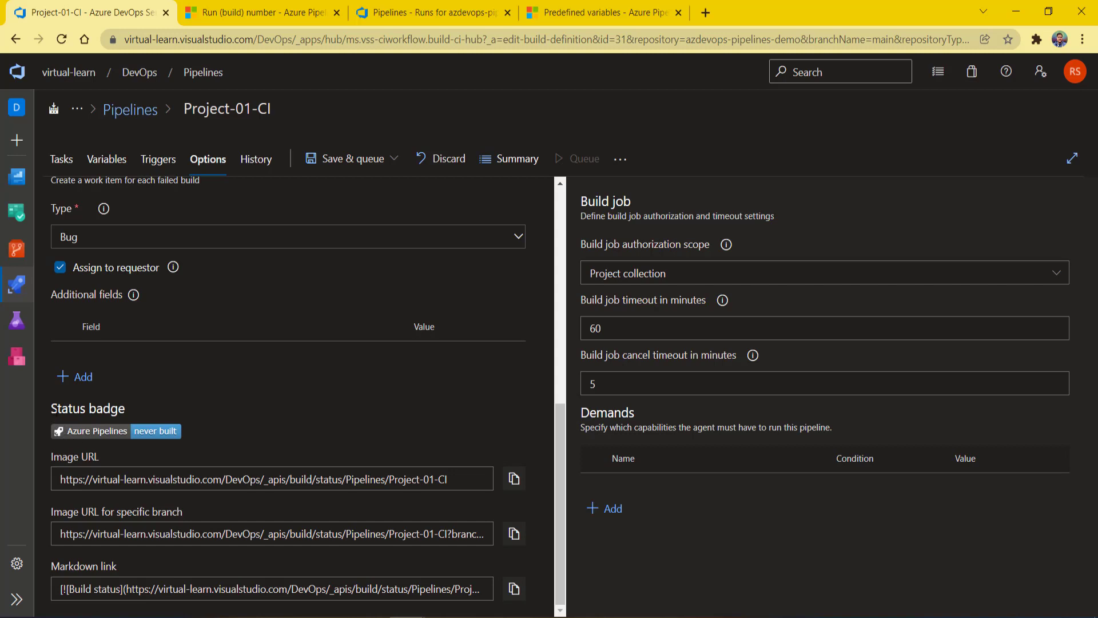
left_click_drag(51, 409, 122, 408)
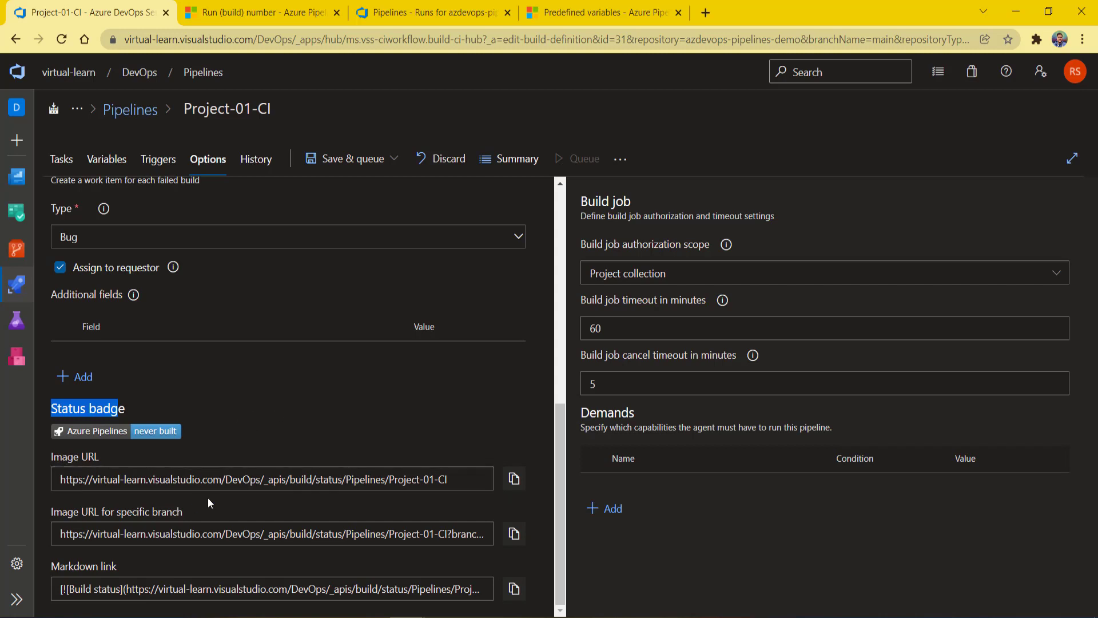
left_click_drag(62, 588, 122, 588)
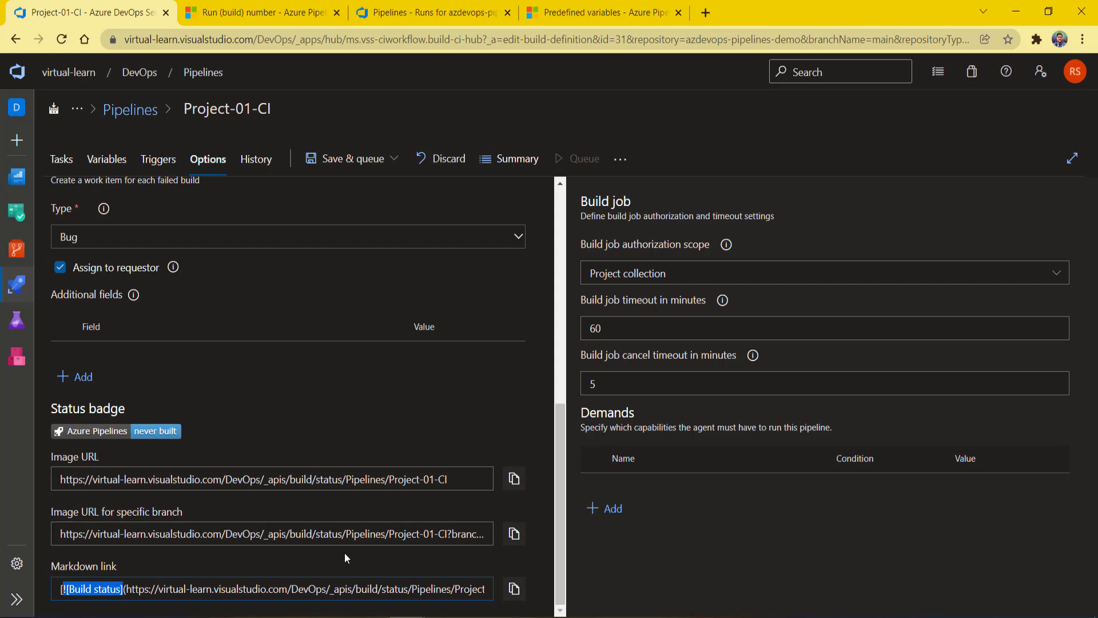
left_click(513, 589)
- Check Project-01-CI's change history and save the pipeline without queueing a run
scroll(283, 313, "up", 5)
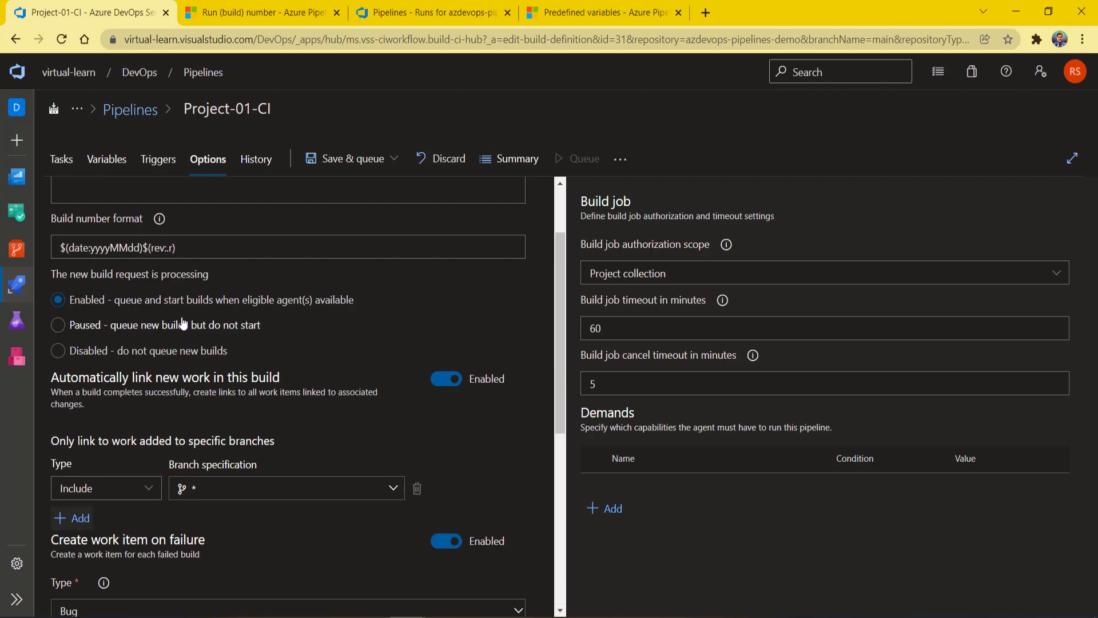
left_click(256, 163)
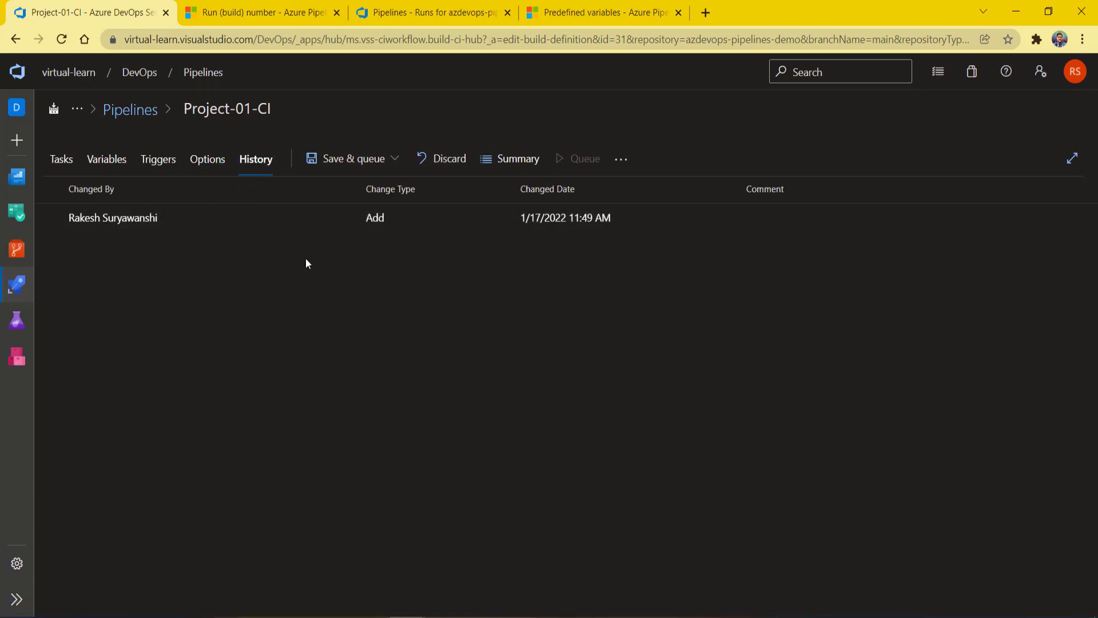
left_click(356, 162)
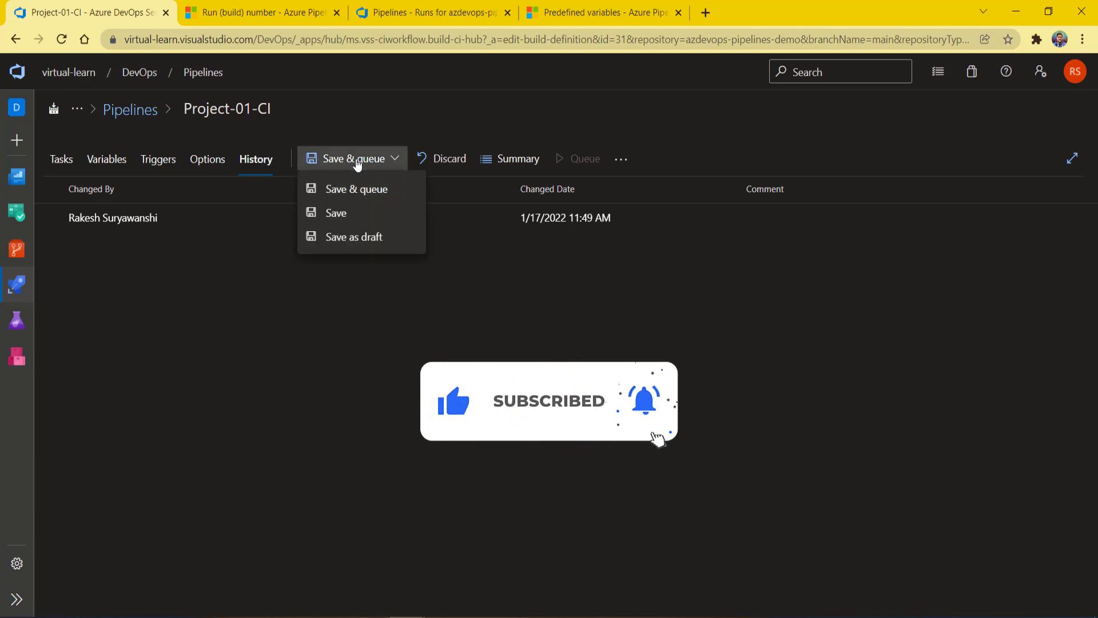
left_click(385, 215)
left_click(615, 398)
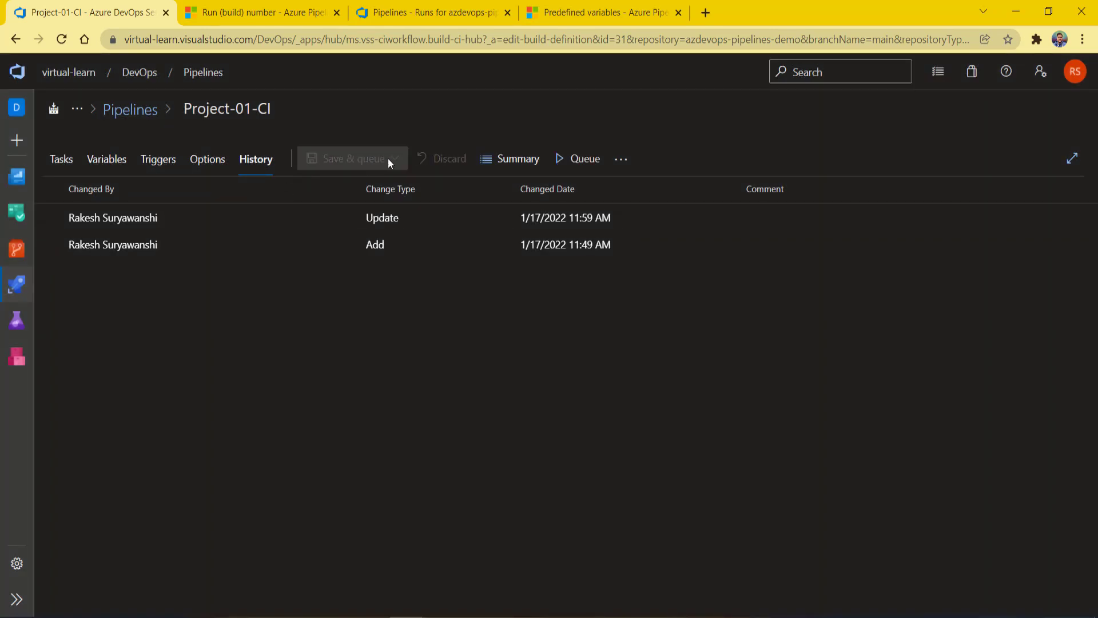
- Show the recent pipelines list in the other DevOps browser tab, and return to Project-01-CI's history
mouse_move(17, 284)
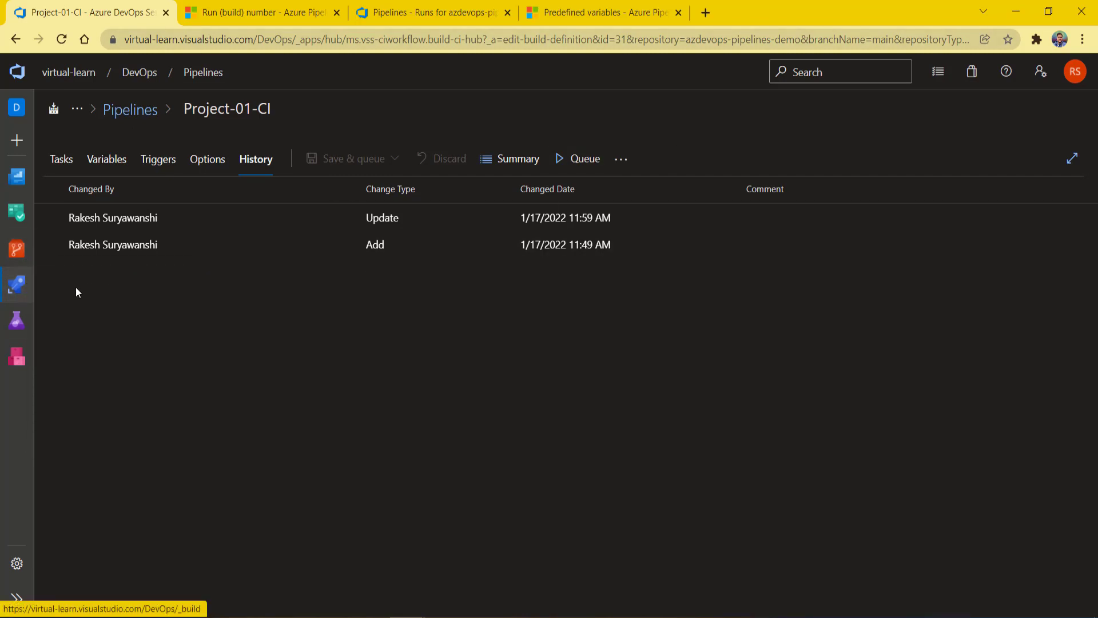
right_click(85, 310)
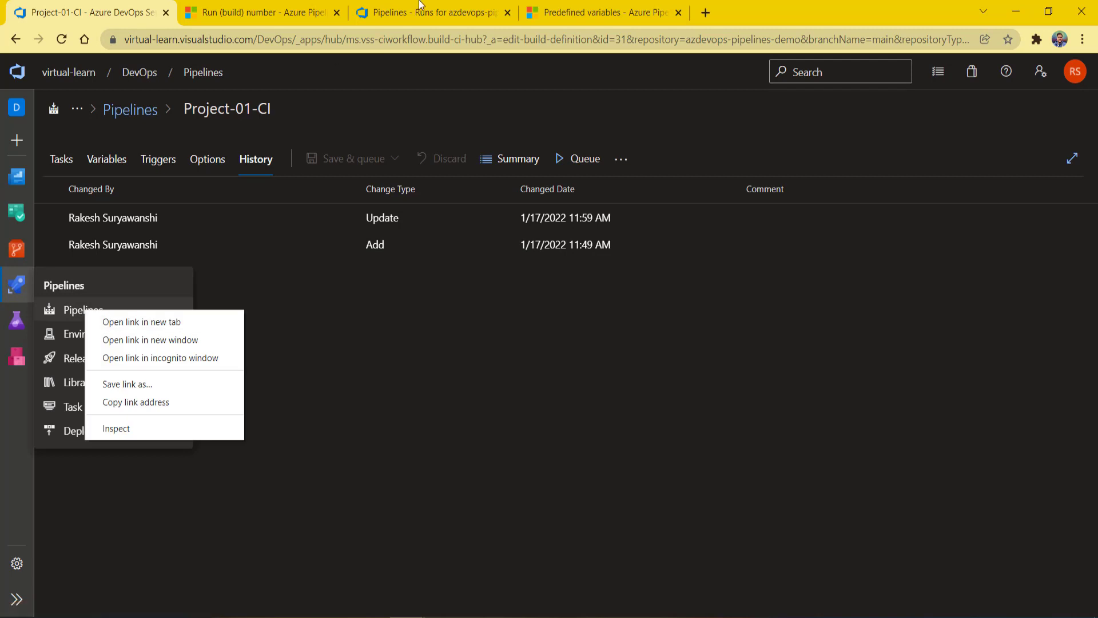
key("Escape")
left_click(368, 17)
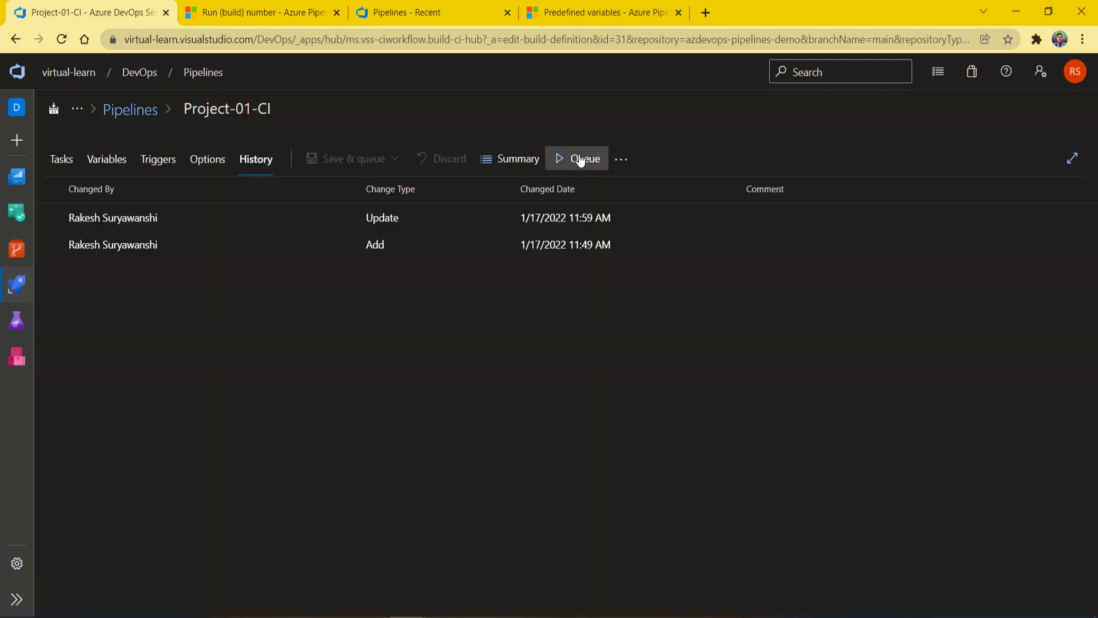
- Review Project-01-CI's queue parameters without running it, and open its pipeline variables to examine which are settable at queue time
left_click(580, 161)
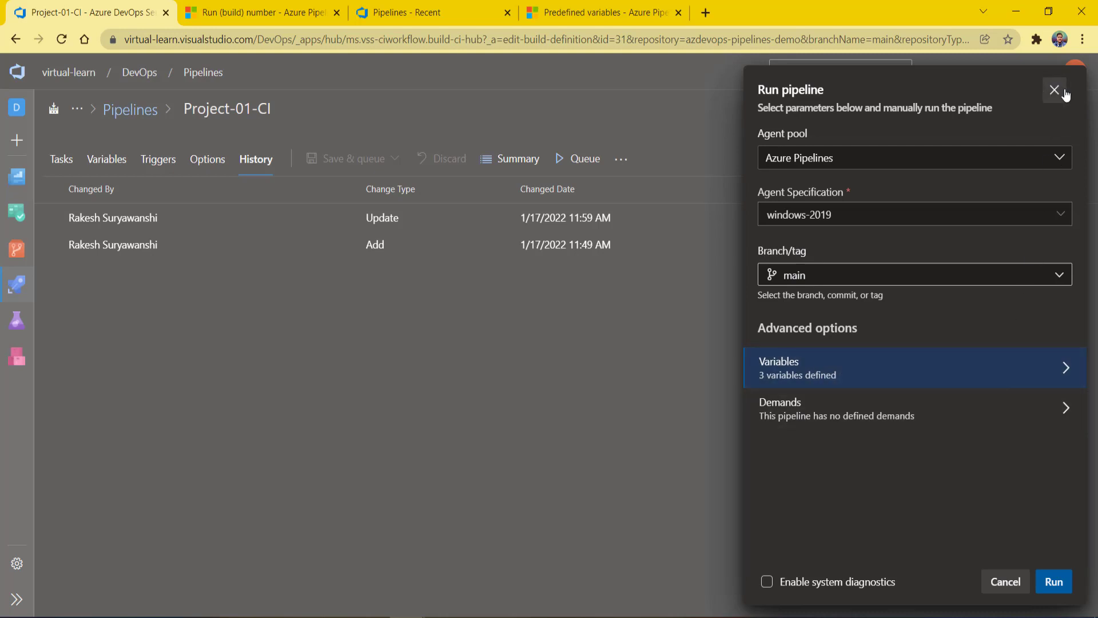
left_click(1054, 90)
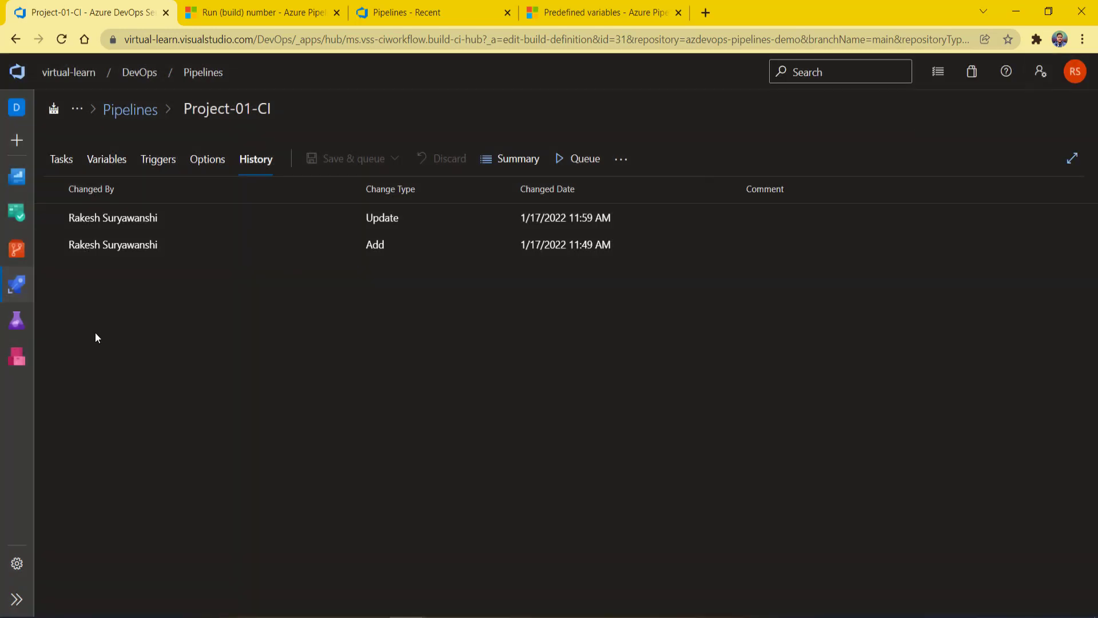
left_click(104, 161)
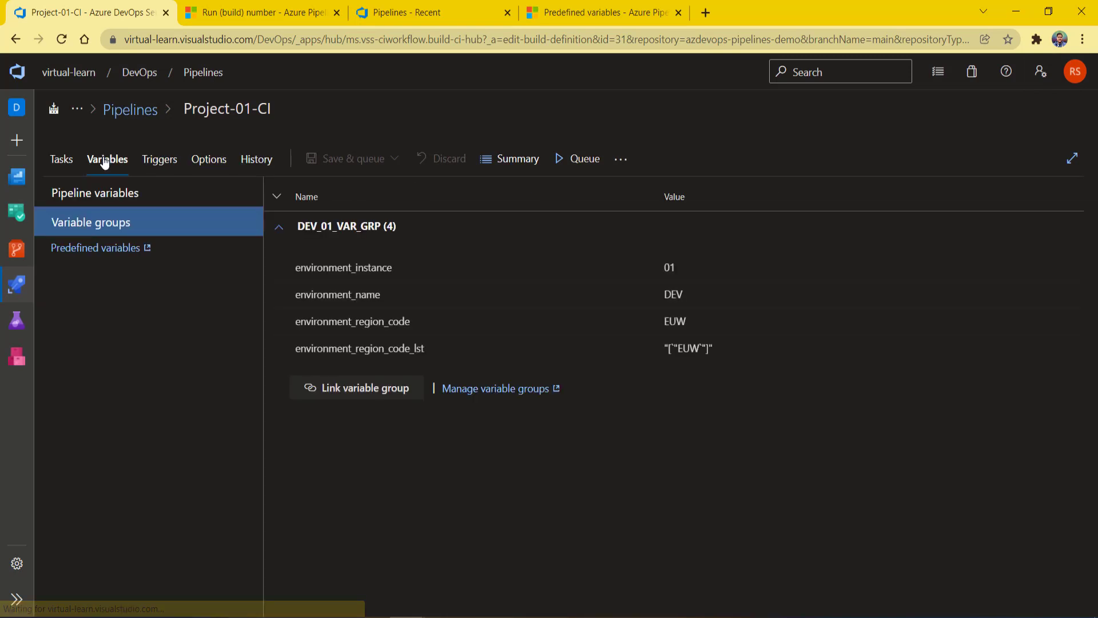
left_click(81, 196)
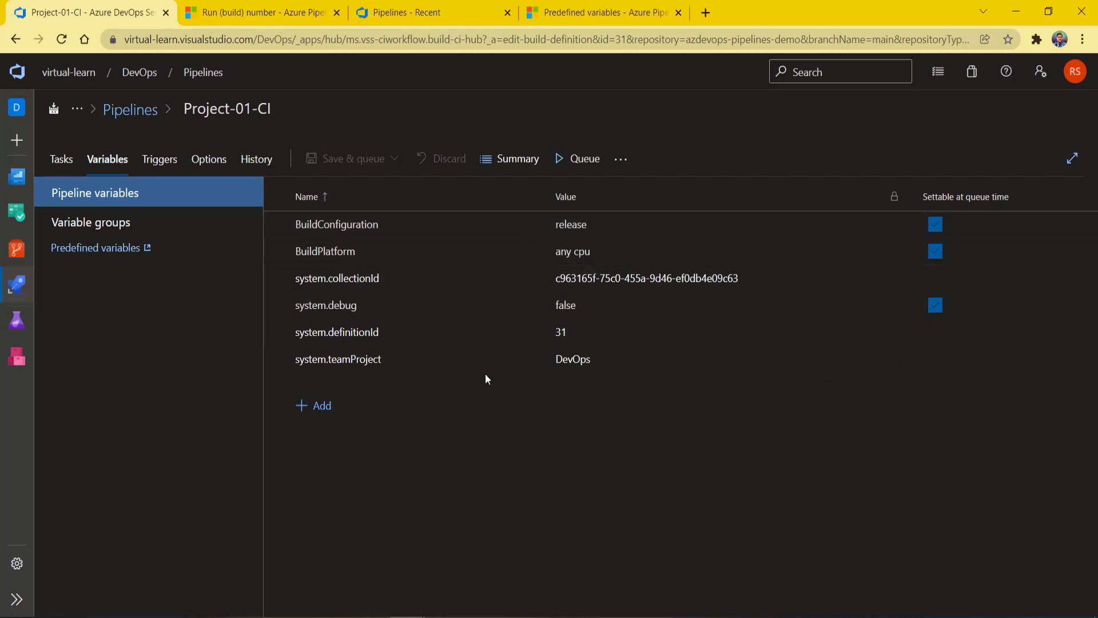
- Queue a run of Project-01-CI on the Azure Pipelines agent pool with the existing queue-time settings
left_click(935, 278)
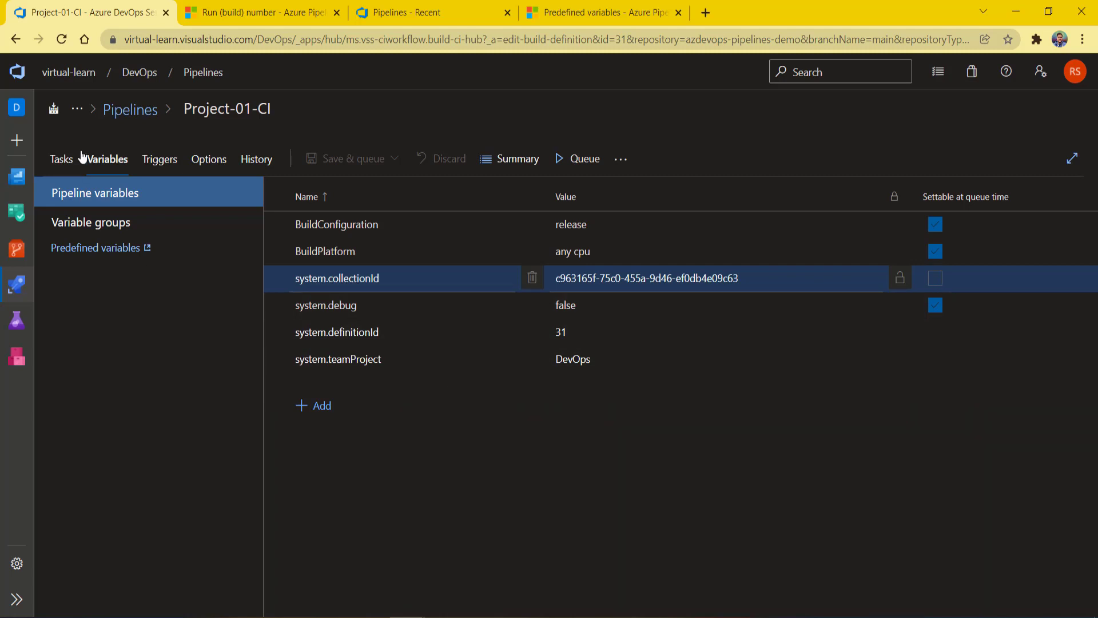
left_click(574, 158)
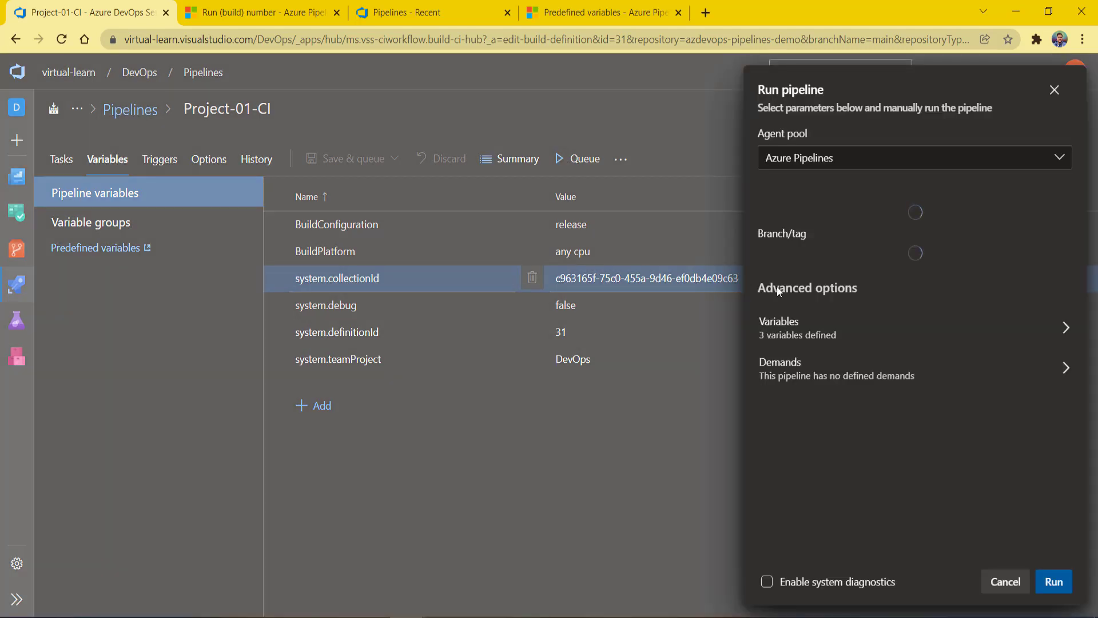
left_click(1054, 581)
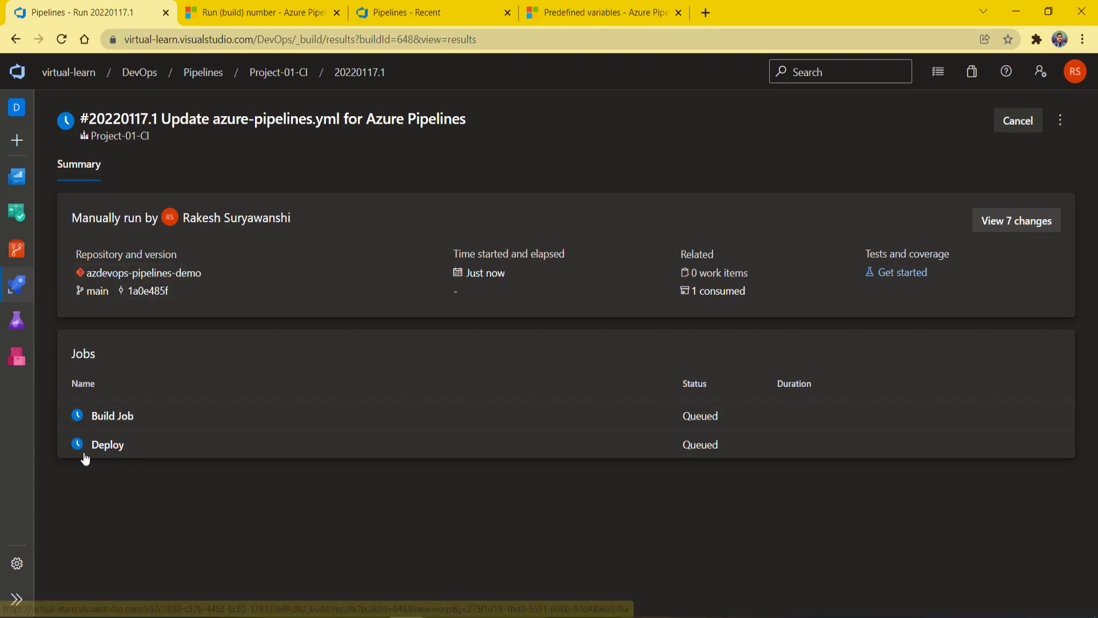
- Examine the running Build Job's log for its agent pool, image and queue details
left_click(169, 417)
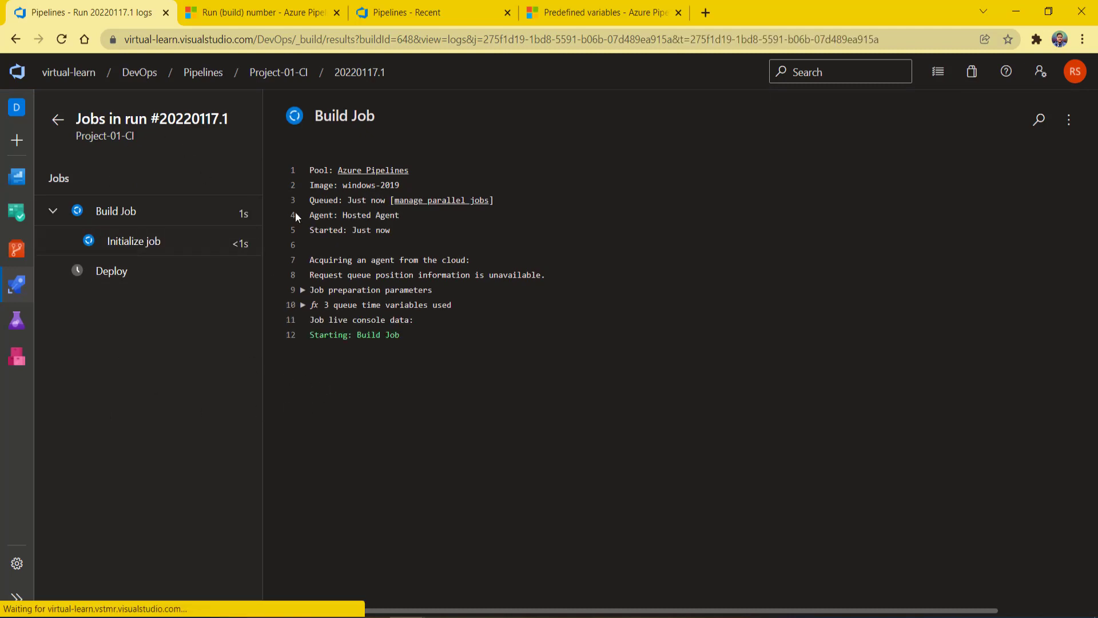
left_click(115, 212)
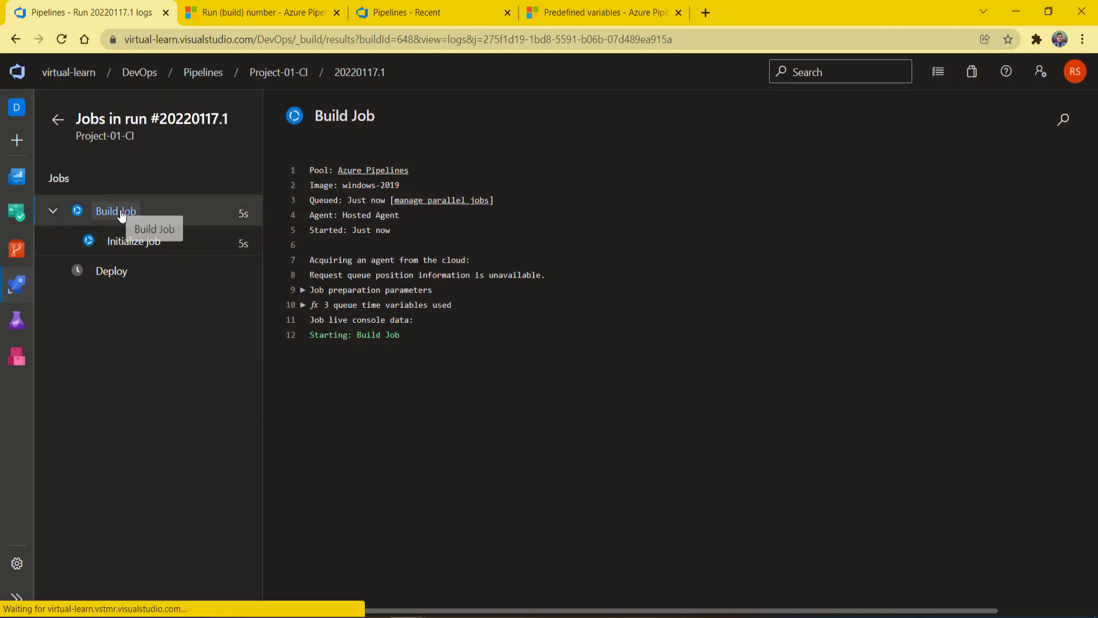
left_click_drag(314, 170, 409, 171)
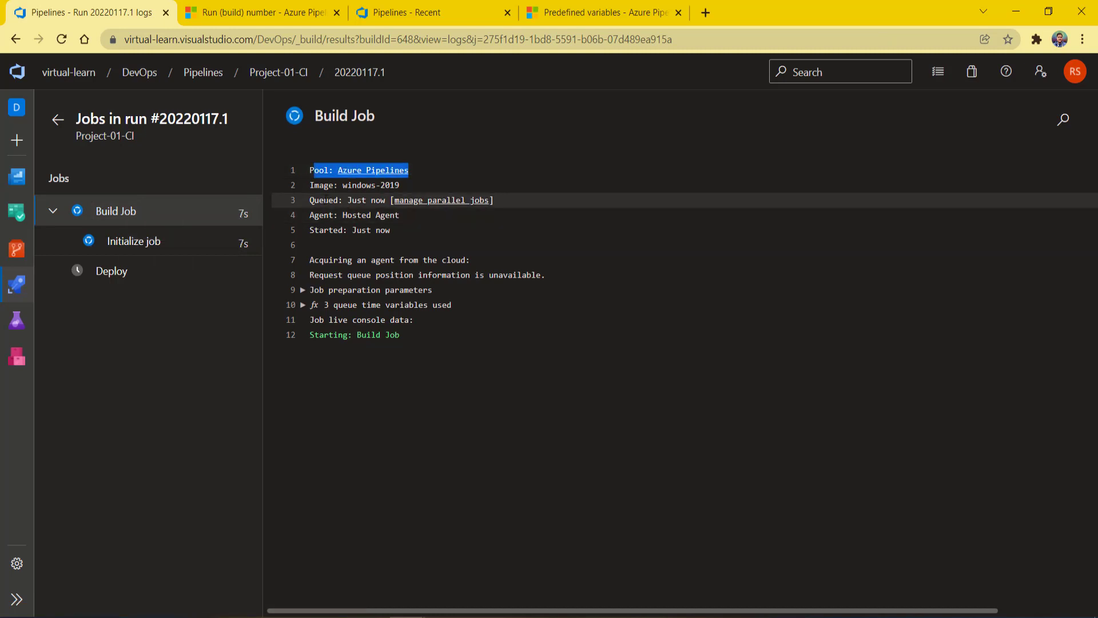
left_click_drag(309, 185, 401, 180)
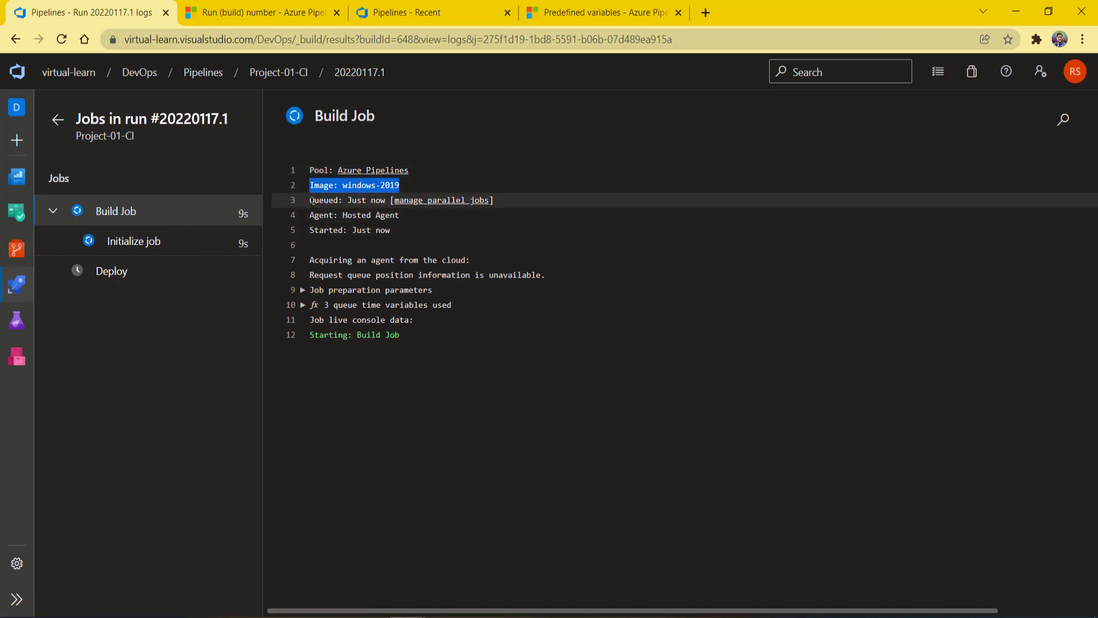
left_click_drag(310, 200, 371, 200)
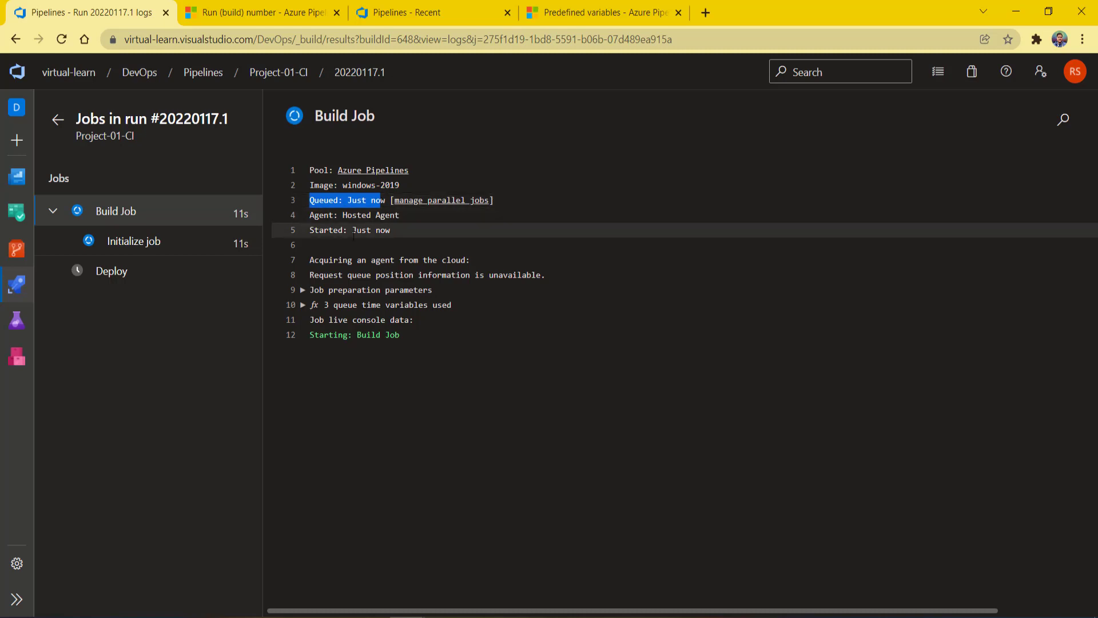
left_click(134, 242)
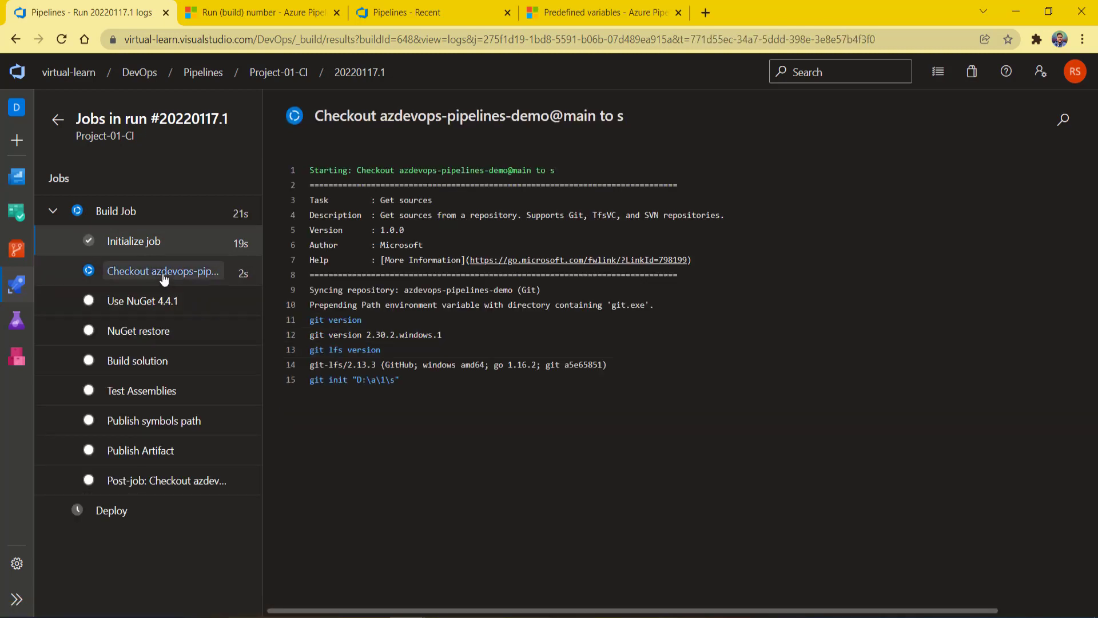
left_click(121, 212)
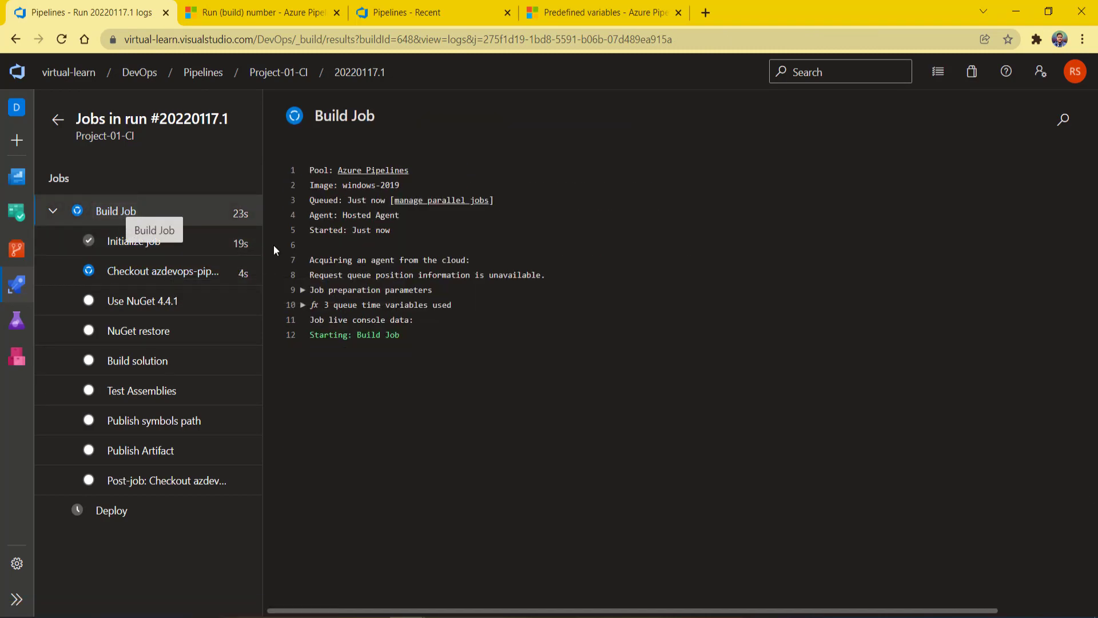
- Examine the Initialize job log for the agent machine name, the account it runs as and the image version
left_click(124, 245)
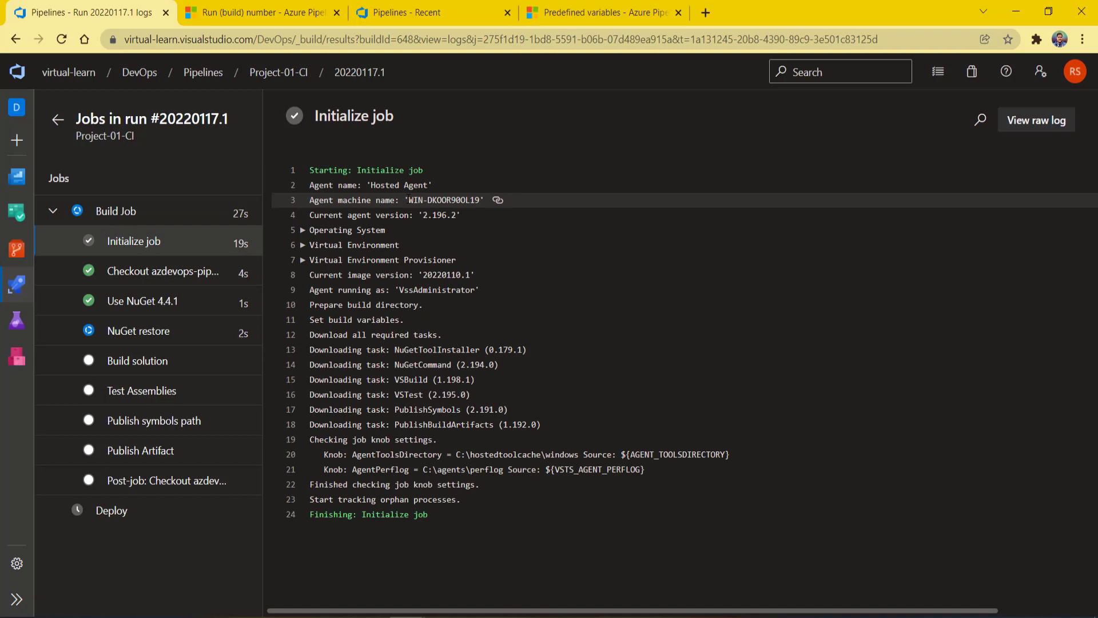
left_click_drag(408, 200, 480, 199)
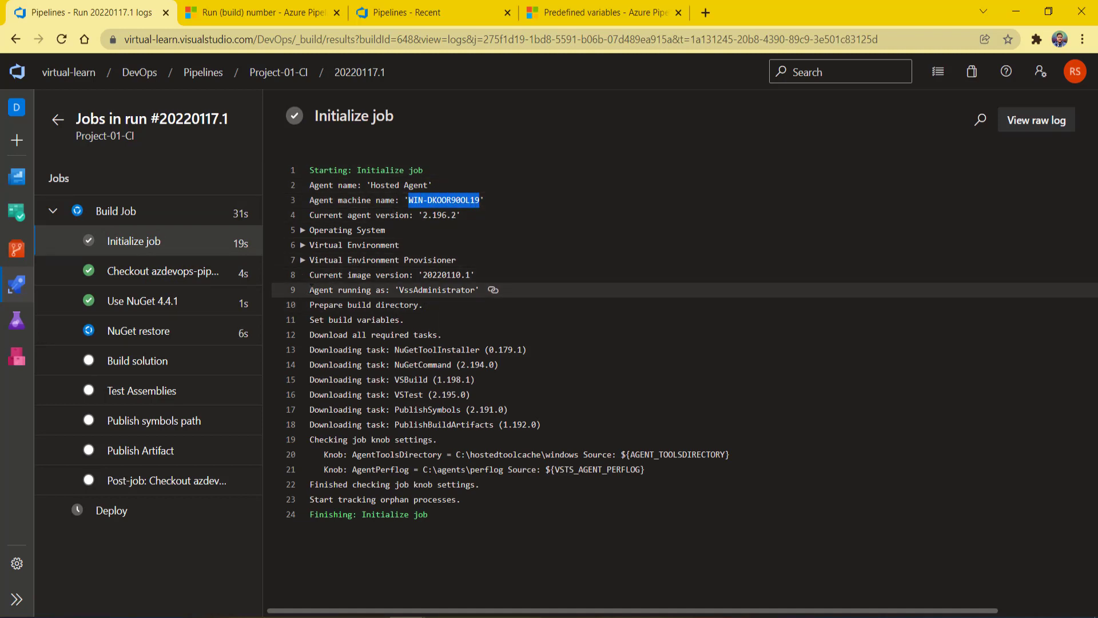
left_click_drag(308, 290, 481, 291)
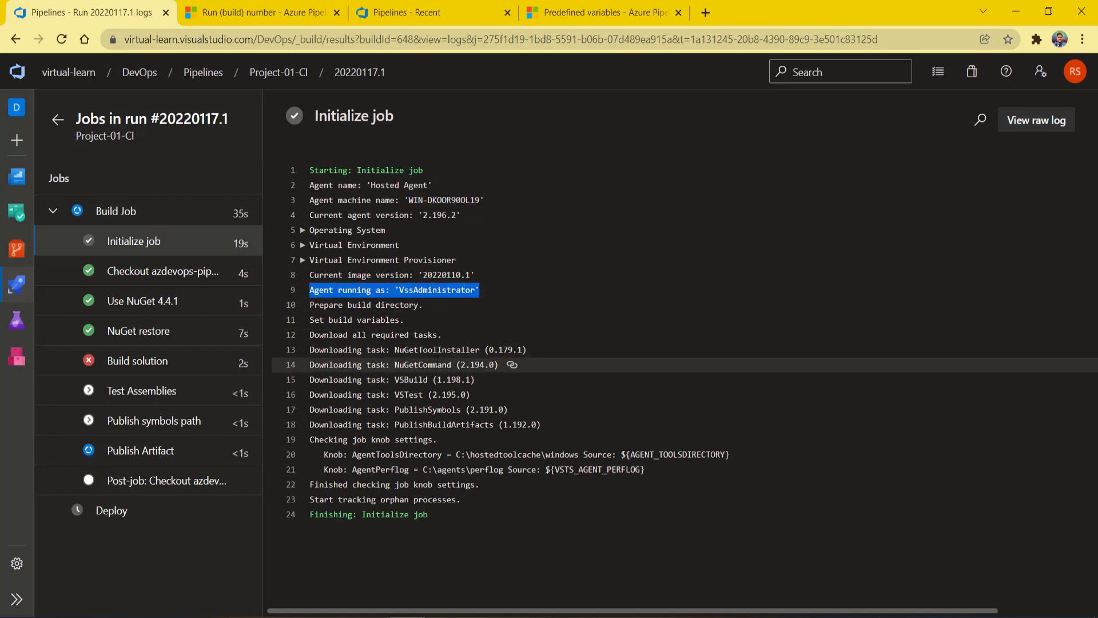
left_click(403, 288)
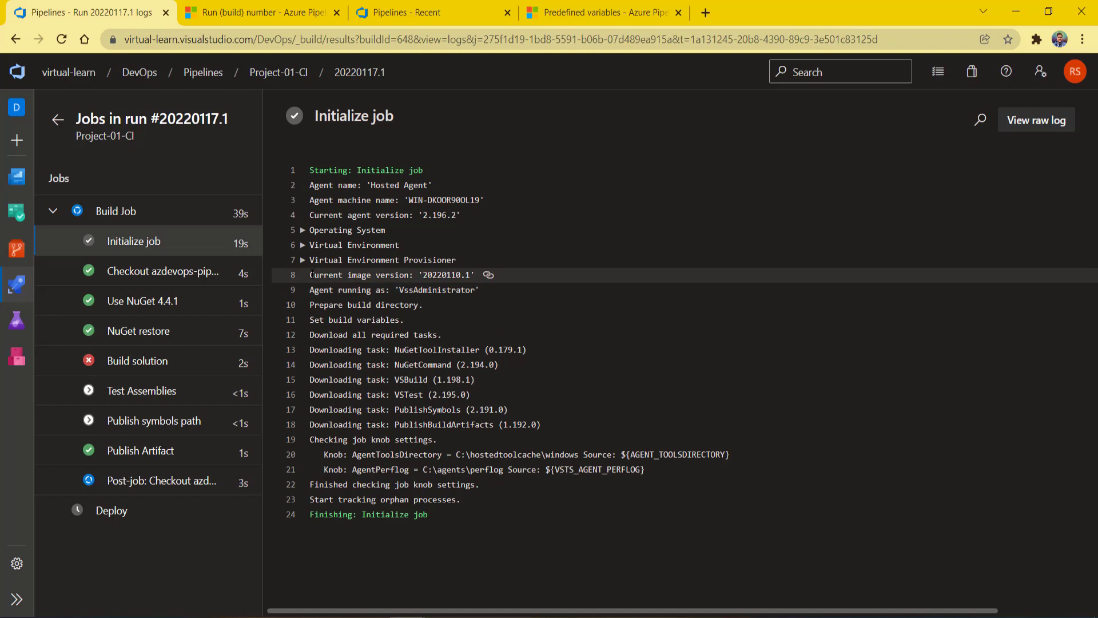
left_click_drag(312, 272, 468, 275)
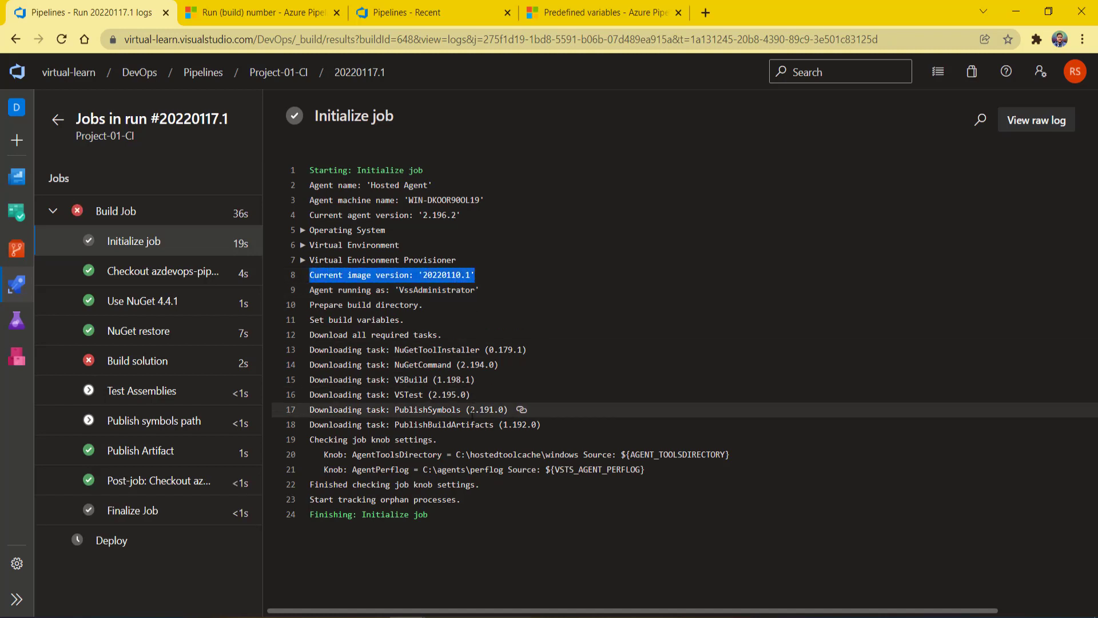
left_click(403, 288)
left_click_drag(314, 276, 452, 275)
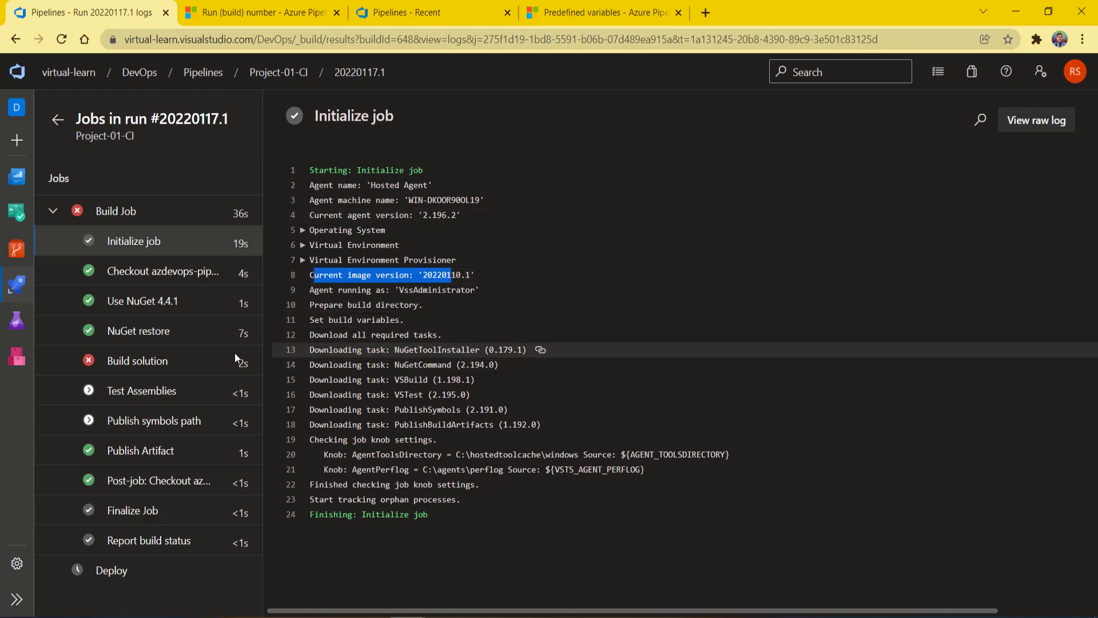
- Read through the repository checkout log, focusing on the Git configuration and fetch commands
left_click(121, 272)
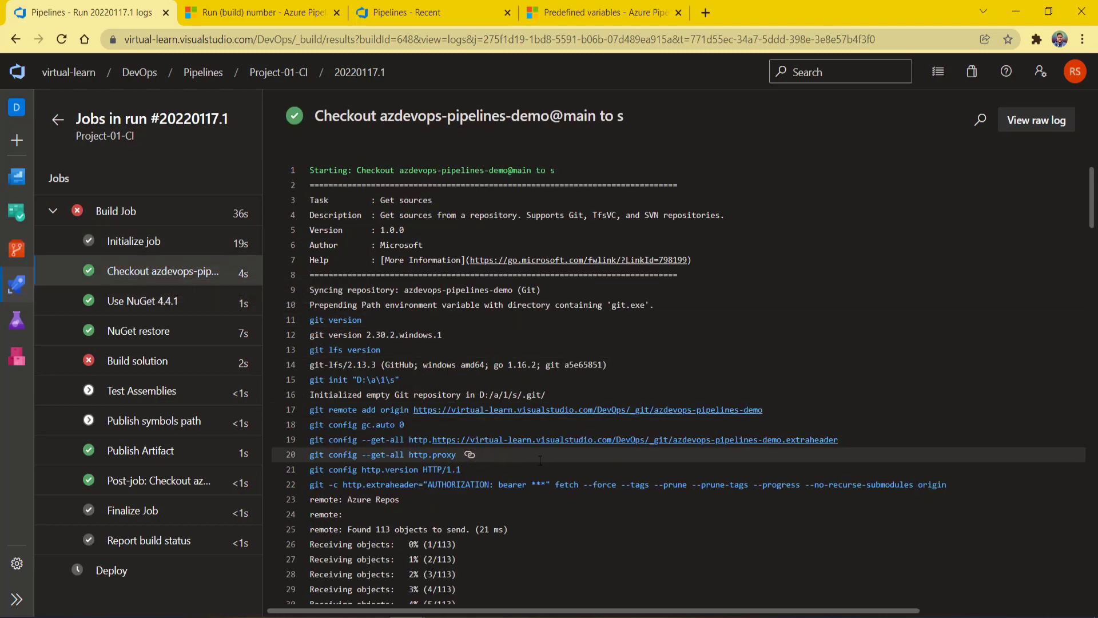
scroll(506, 496, "down", 4)
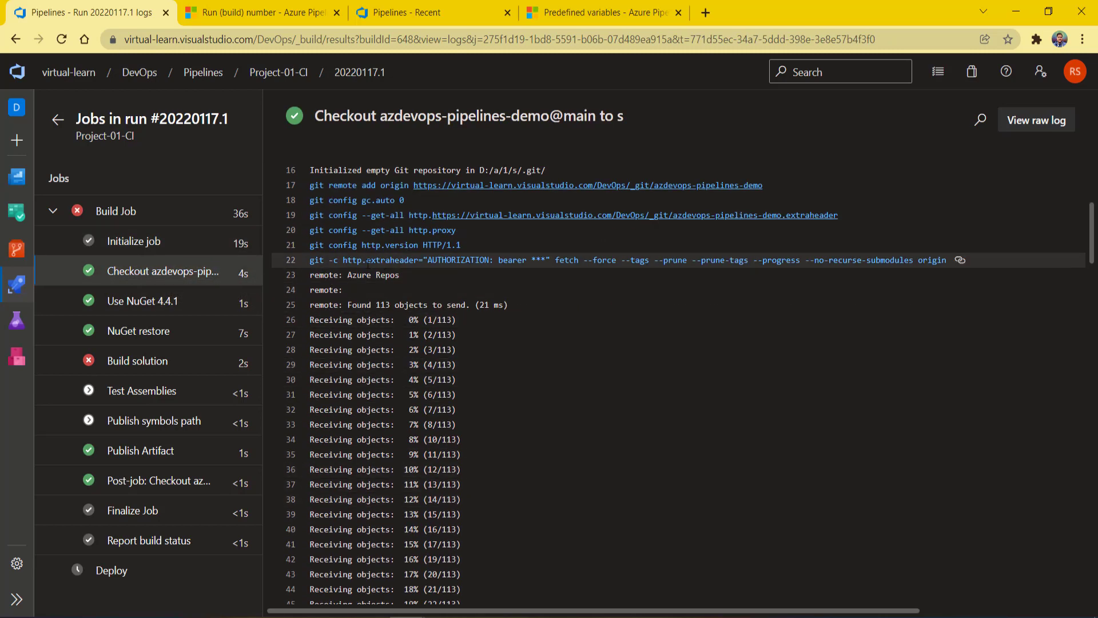
scroll(440, 355, "up", 2)
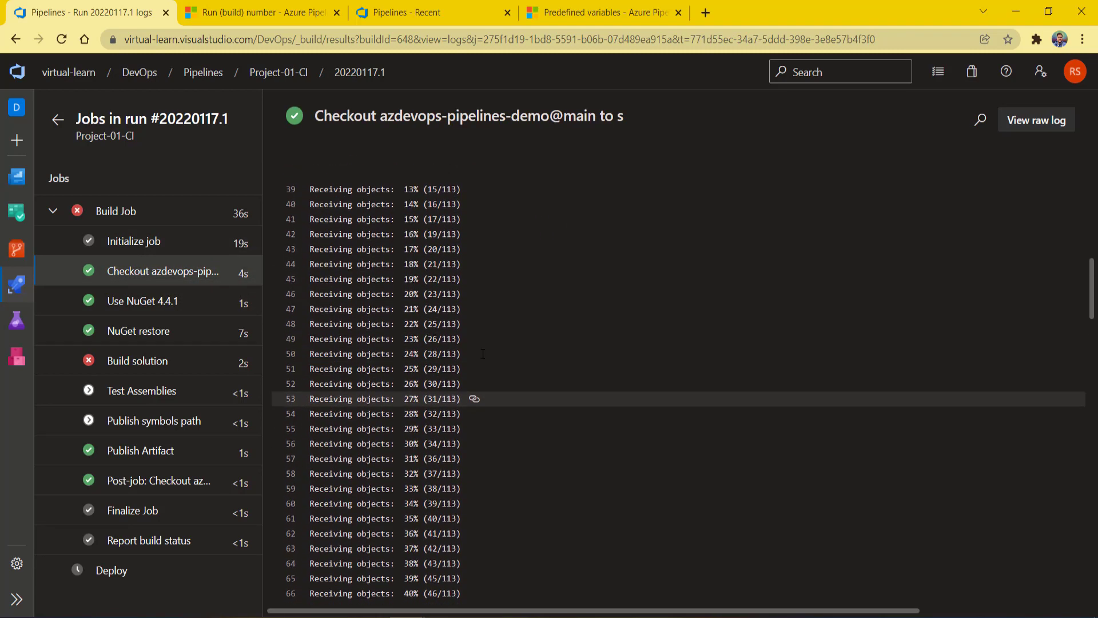
scroll(483, 354, "up", 2)
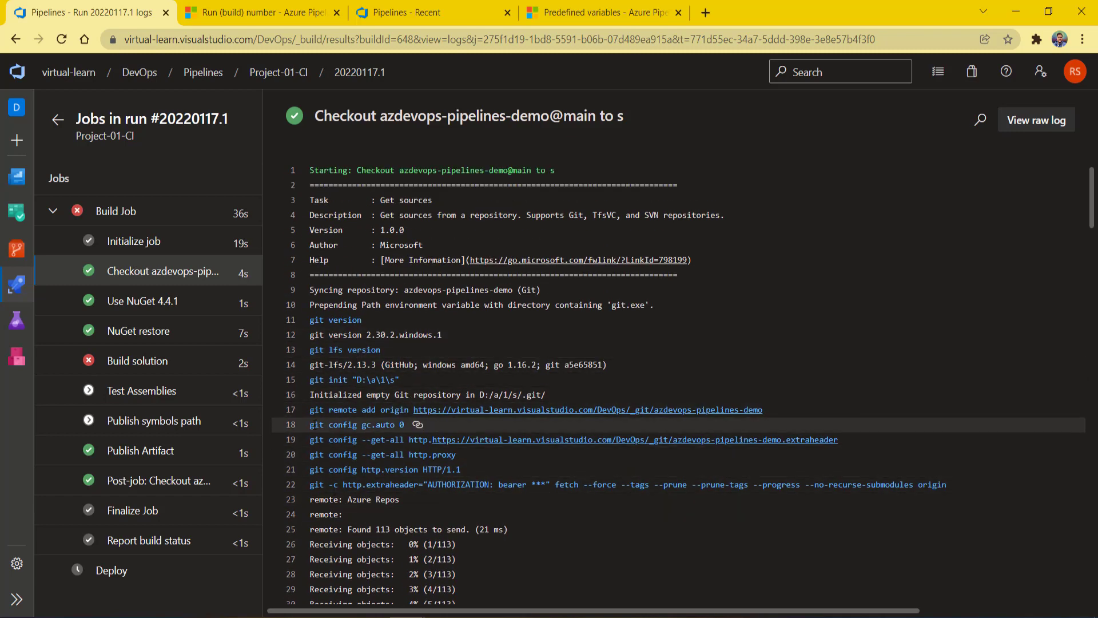
left_click_drag(310, 424, 394, 425)
left_click_drag(320, 483, 391, 485)
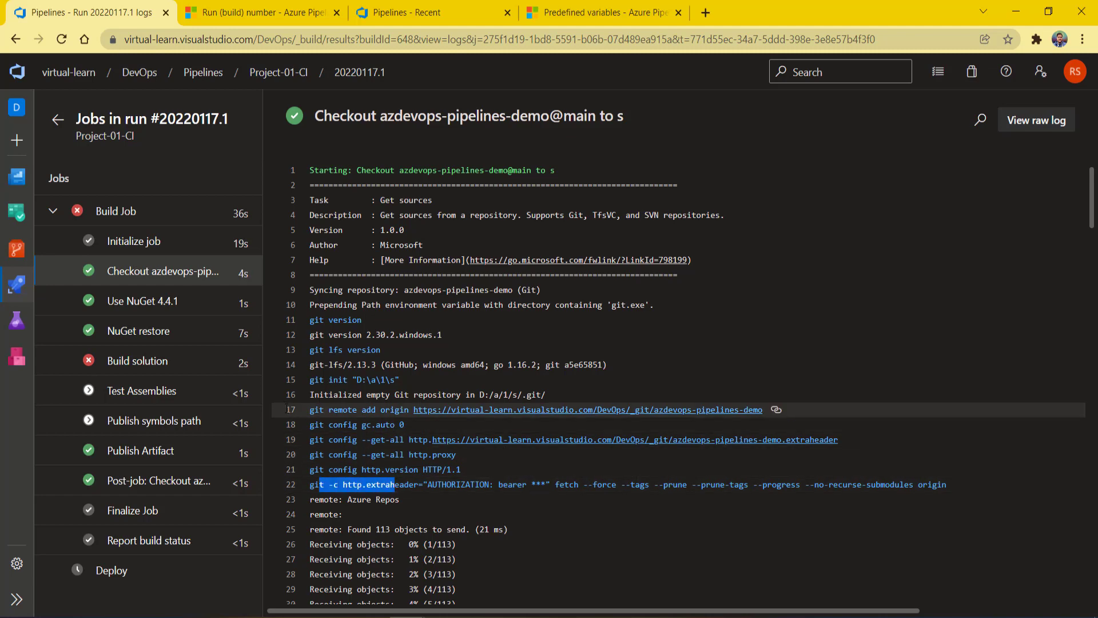
- Review the Use NuGet 4.4.1 and NuGet restore logs, and open the Build solution log
left_click(140, 301)
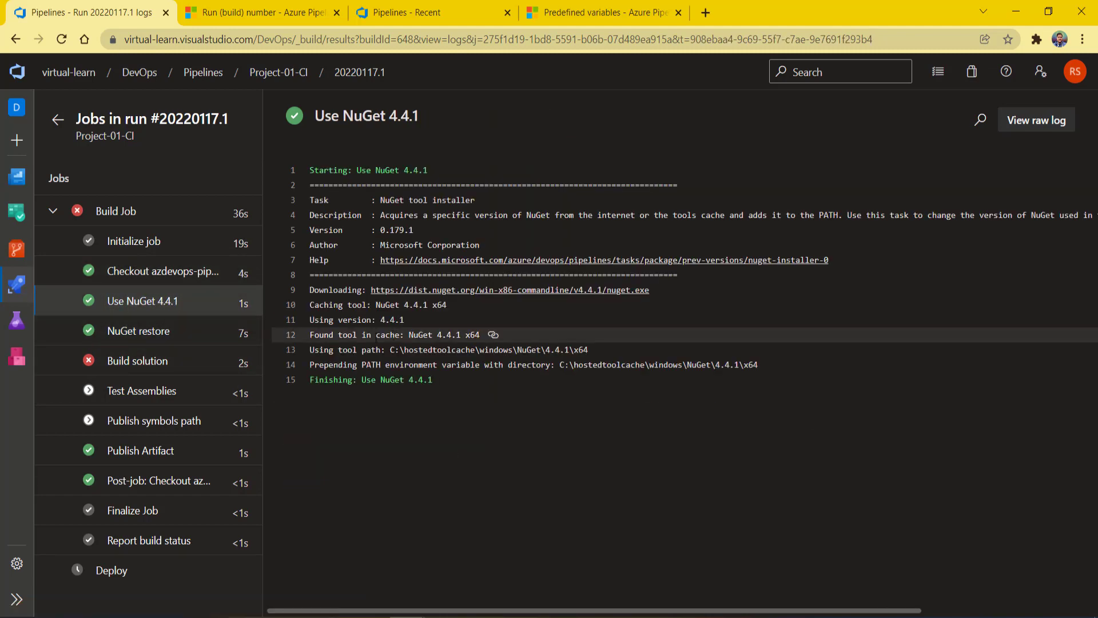
left_click(140, 331)
left_click(137, 361)
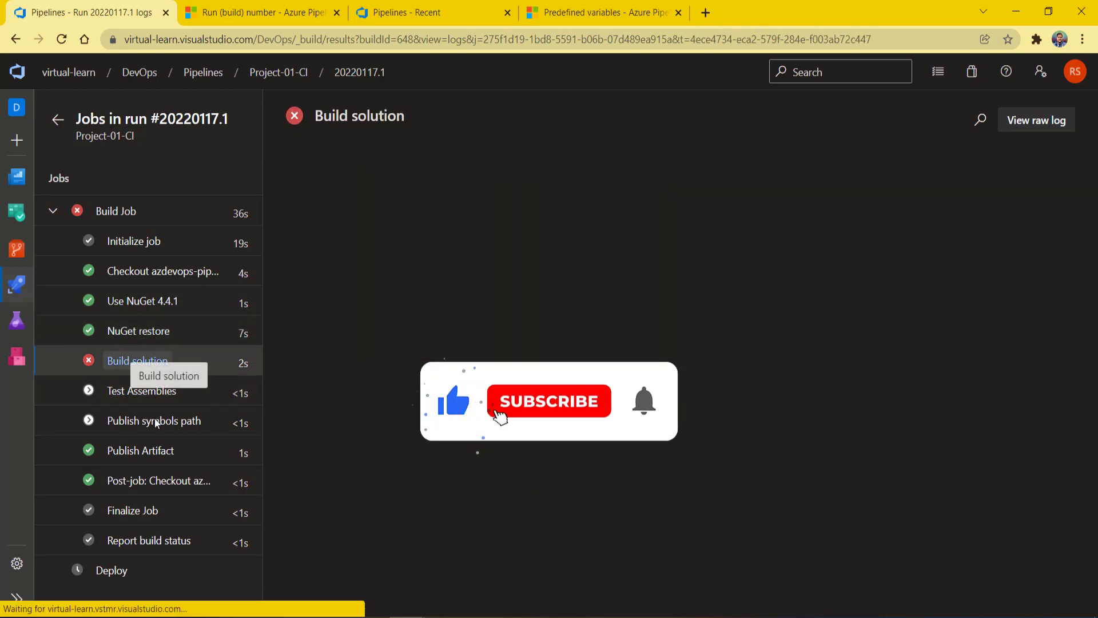